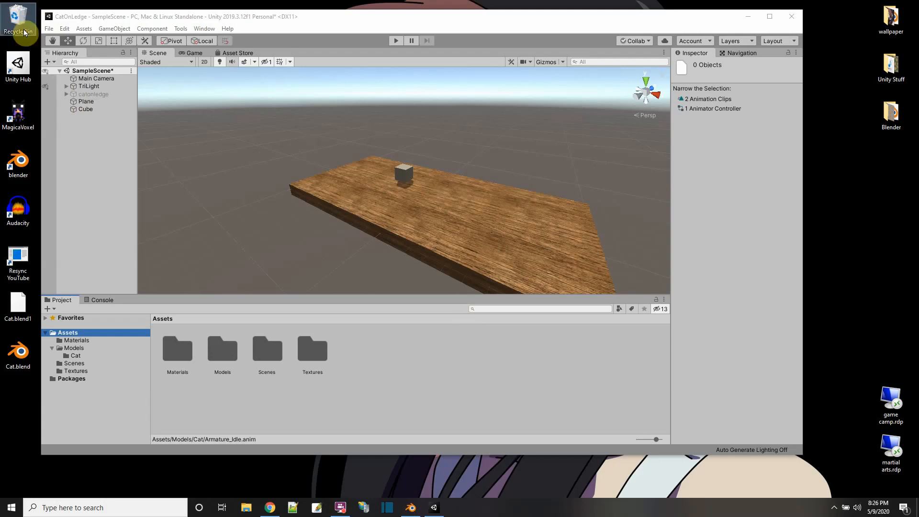
Switch to Blender and play the cat armature's Idle animation
click(489, 262)
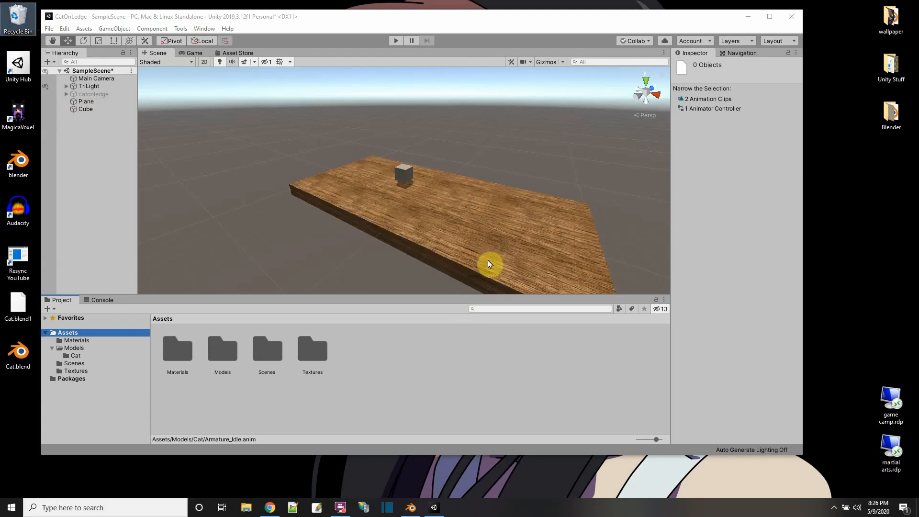
click(412, 509)
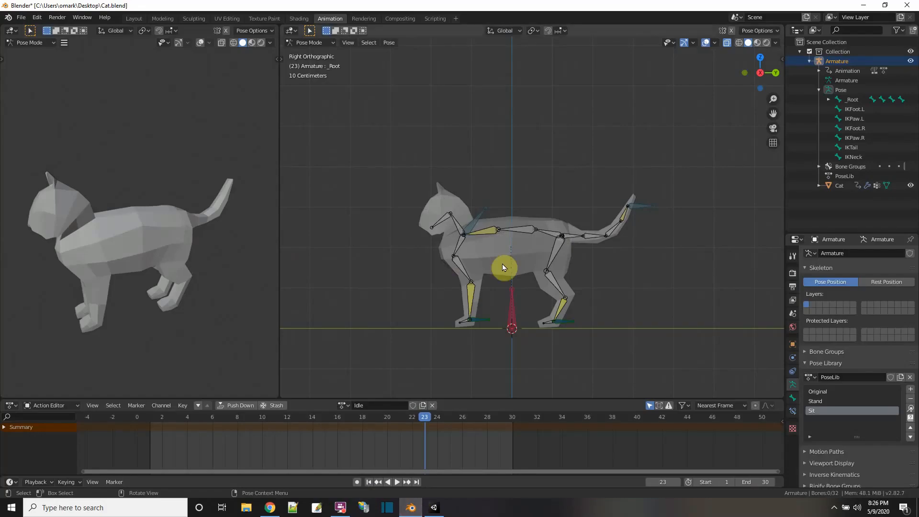
click(397, 482)
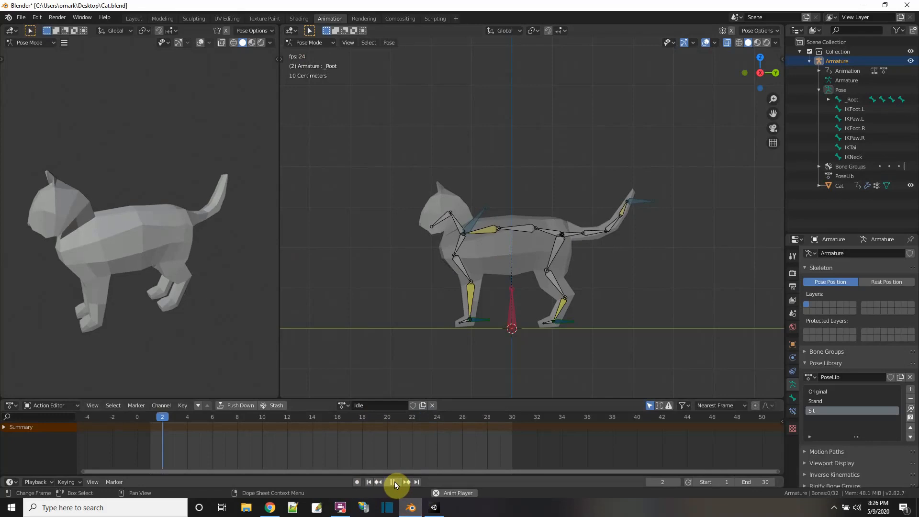
Preview the Leap, SlapSitting, SlapStand and Squat actions on the cat armature during playback
click(348, 406)
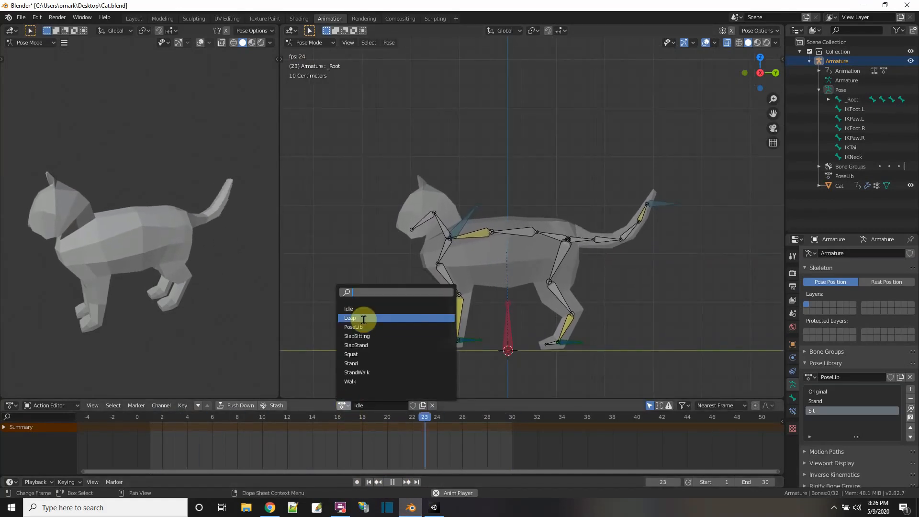
click(364, 318)
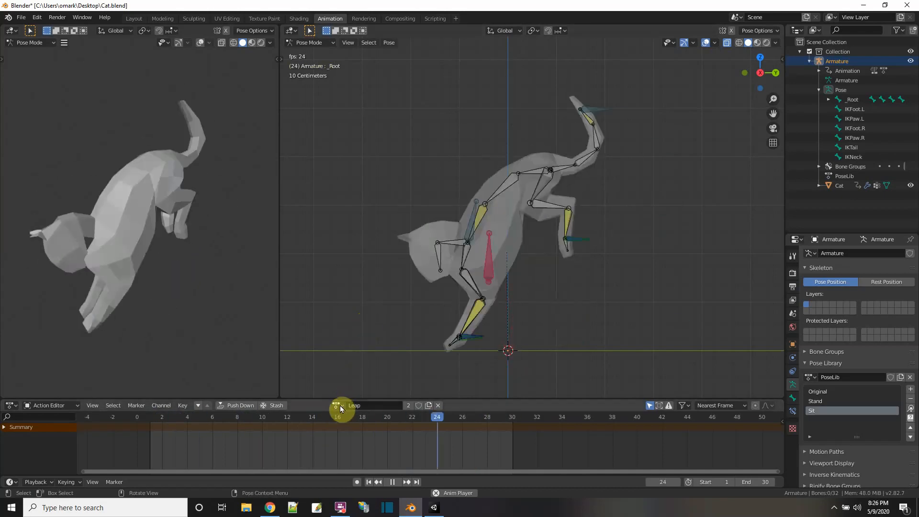
click(341, 407)
click(365, 338)
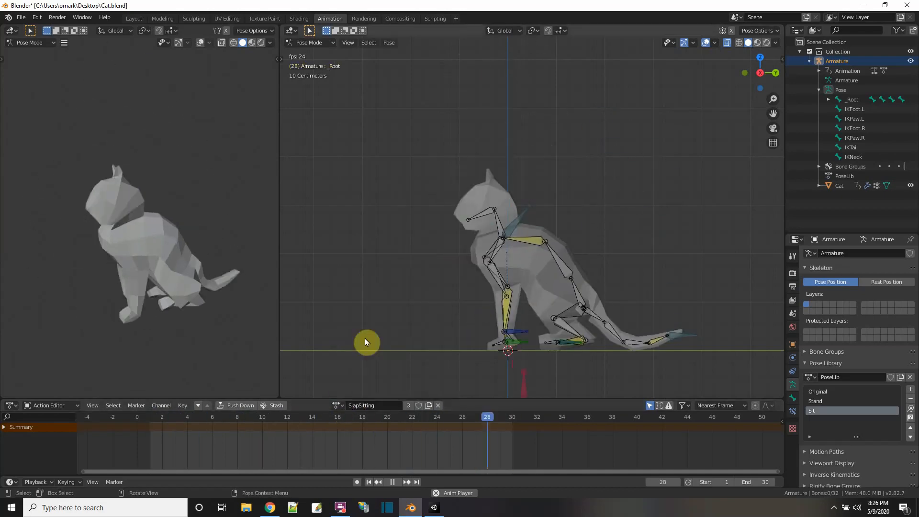
click(339, 406)
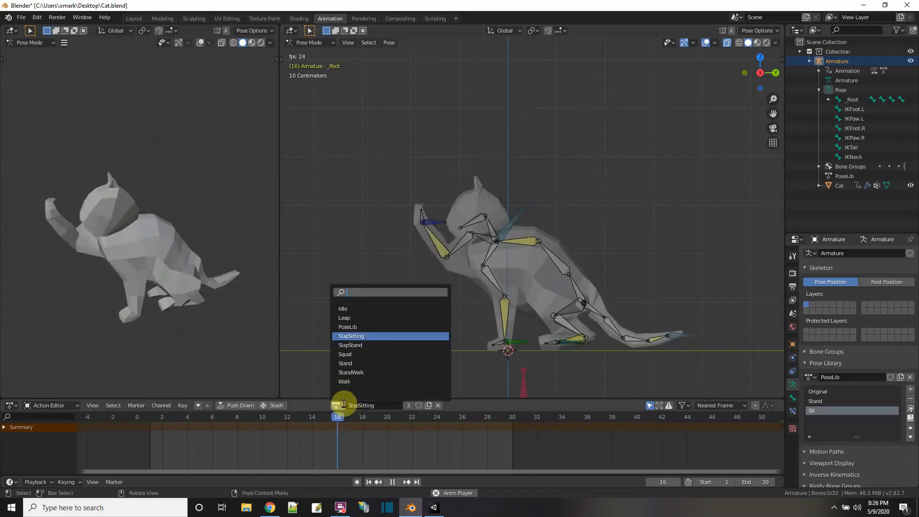
click(353, 346)
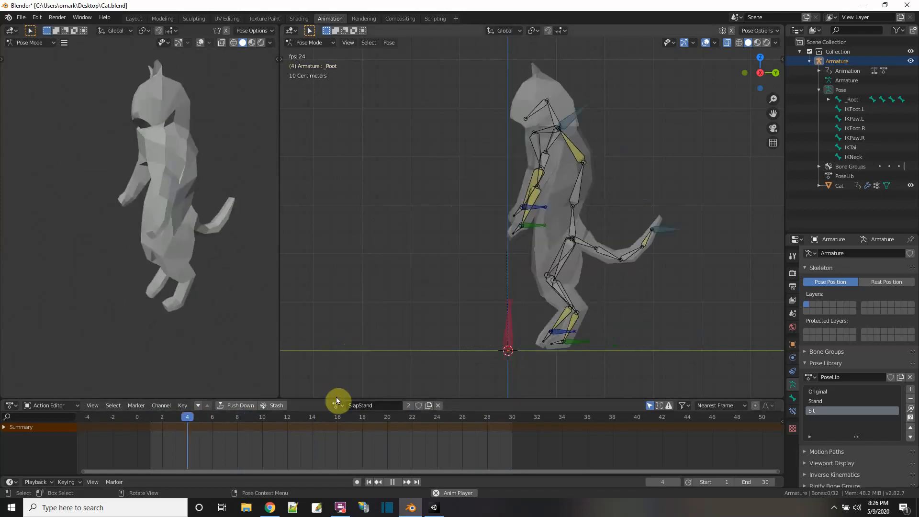
click(336, 400)
click(347, 359)
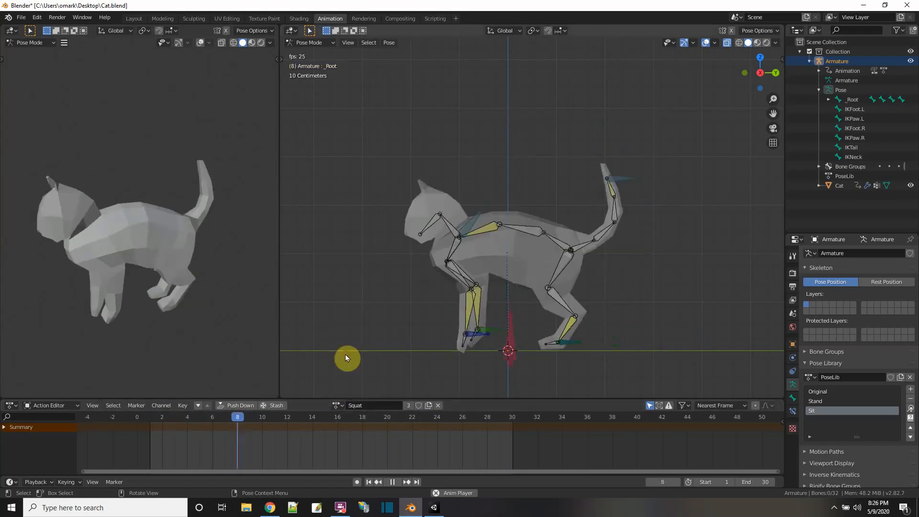
Preview the Stand, StandWalk and Walk actions on the cat armature, and stop playback
click(341, 405)
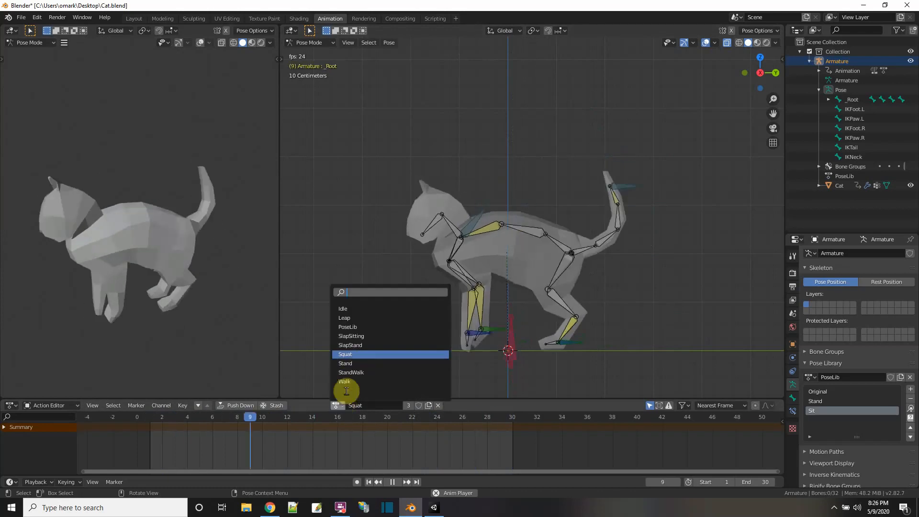
click(353, 363)
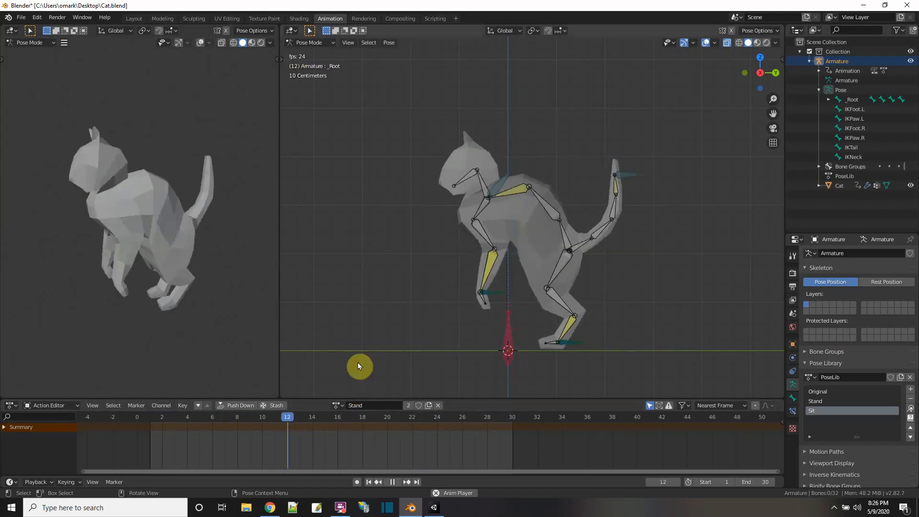
click(340, 405)
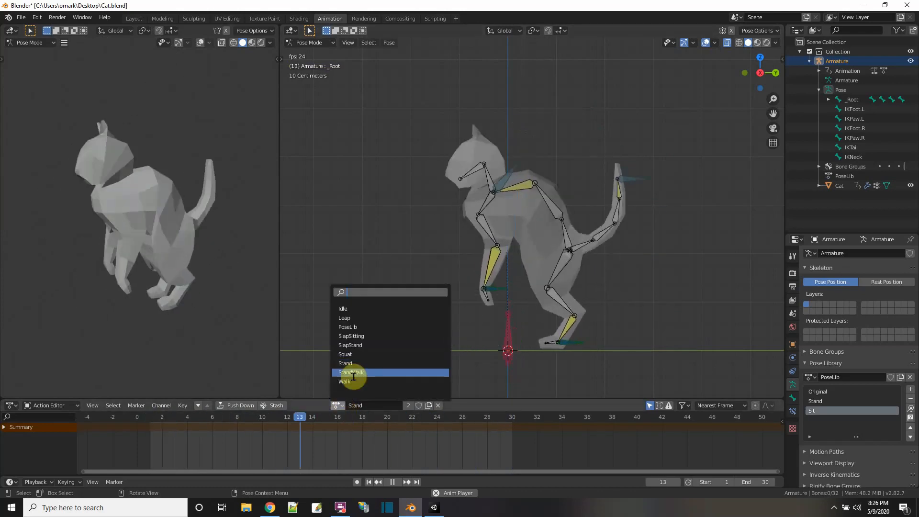
click(353, 373)
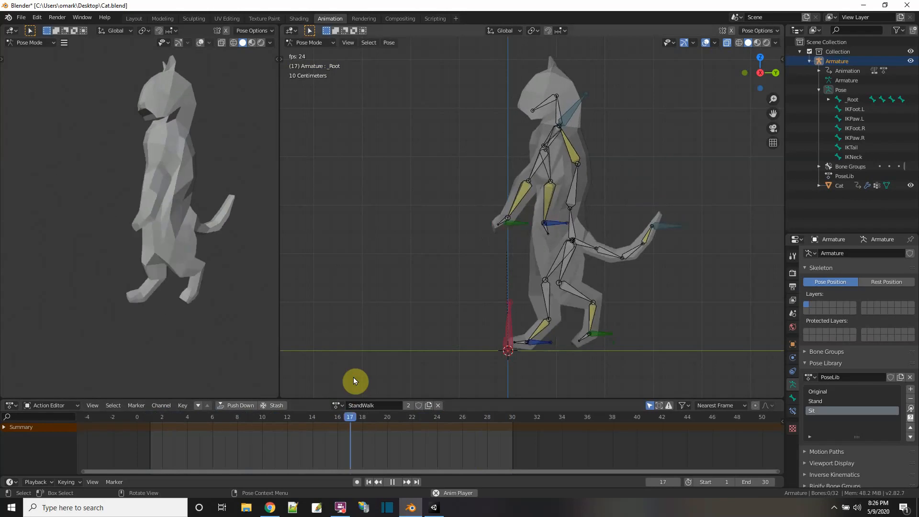
click(339, 405)
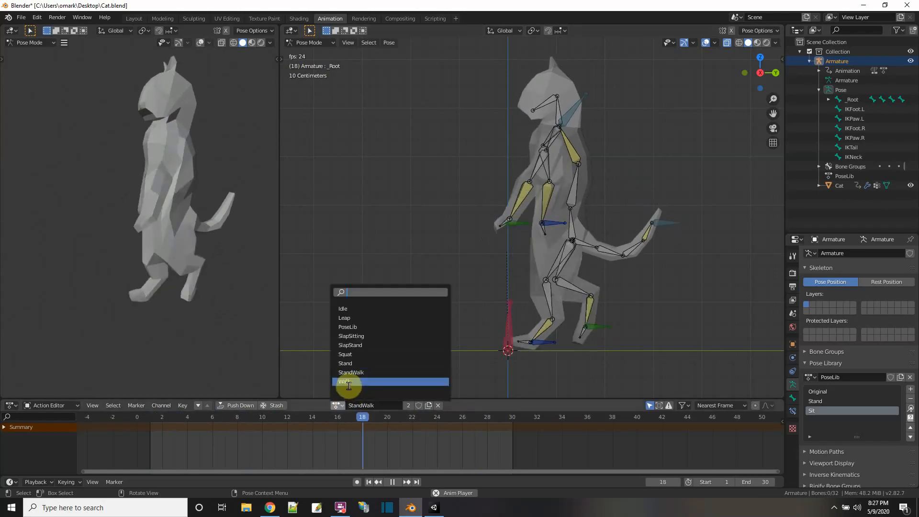
click(349, 381)
click(341, 405)
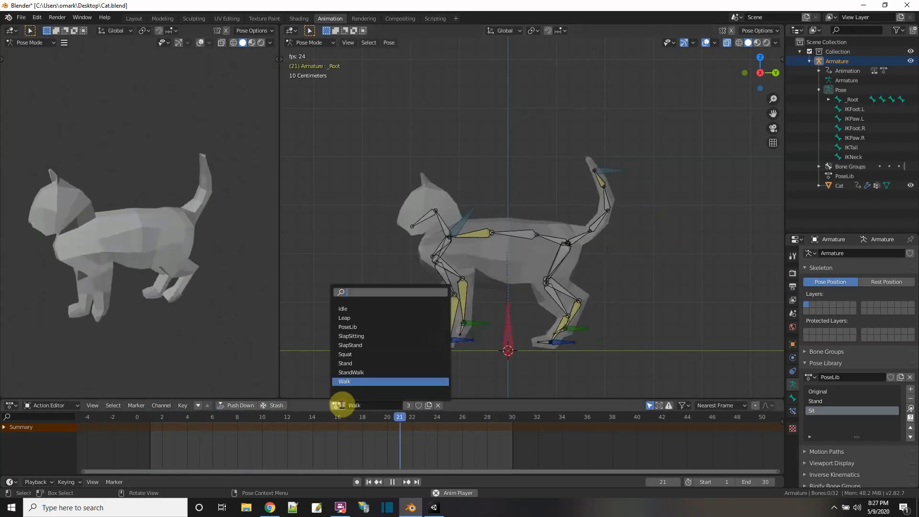
click(308, 350)
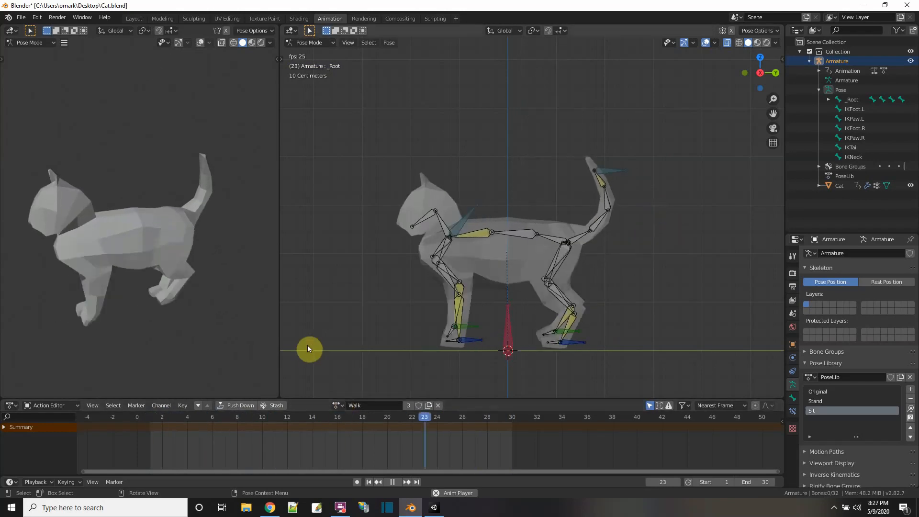
click(393, 482)
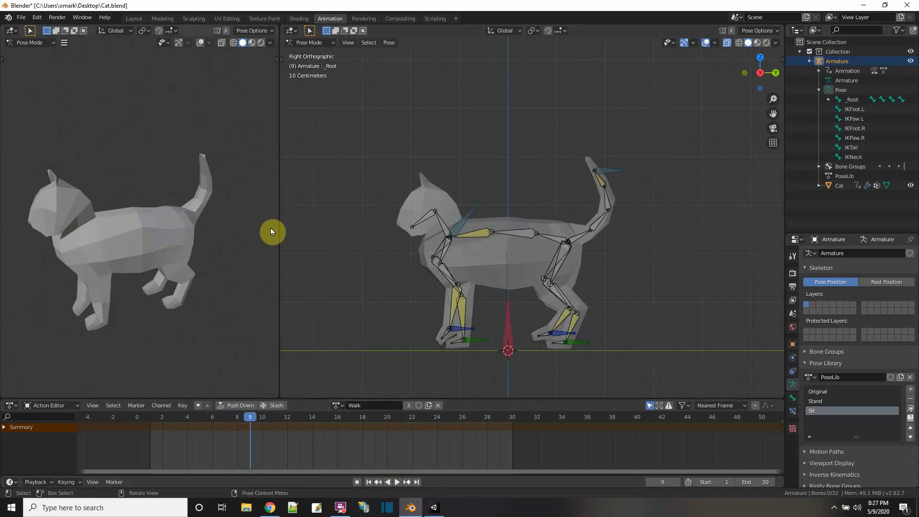
Start an FBX export to the Unity project's Models\Cat folder and expand the Geometry export options
click(21, 17)
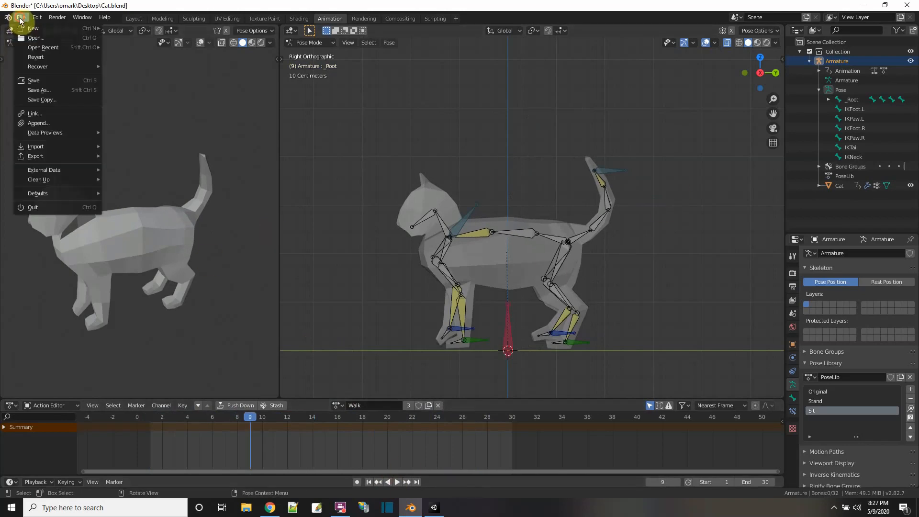
mouse_move(48, 156)
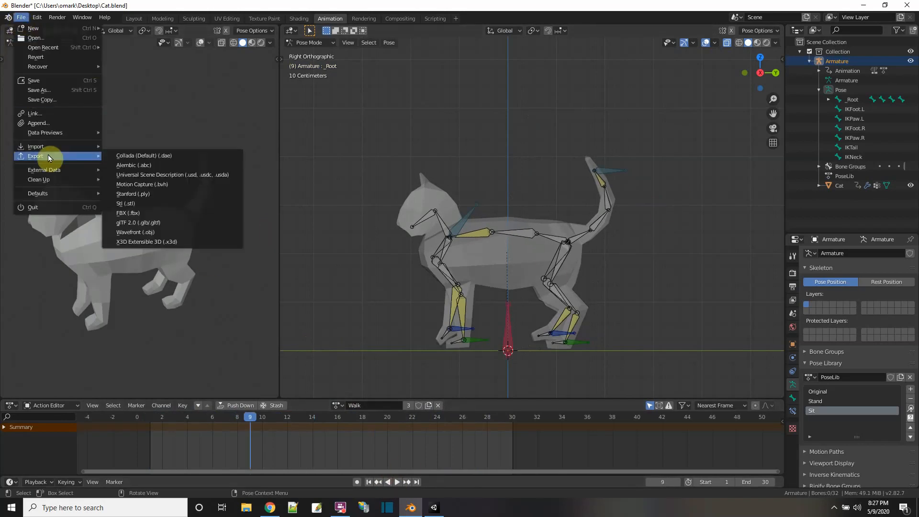
click(148, 212)
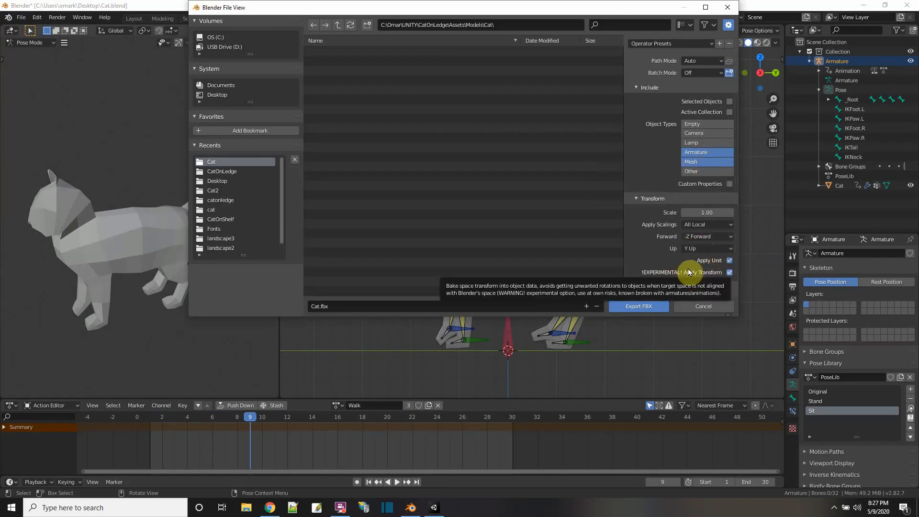
scroll(675, 237, down, 1)
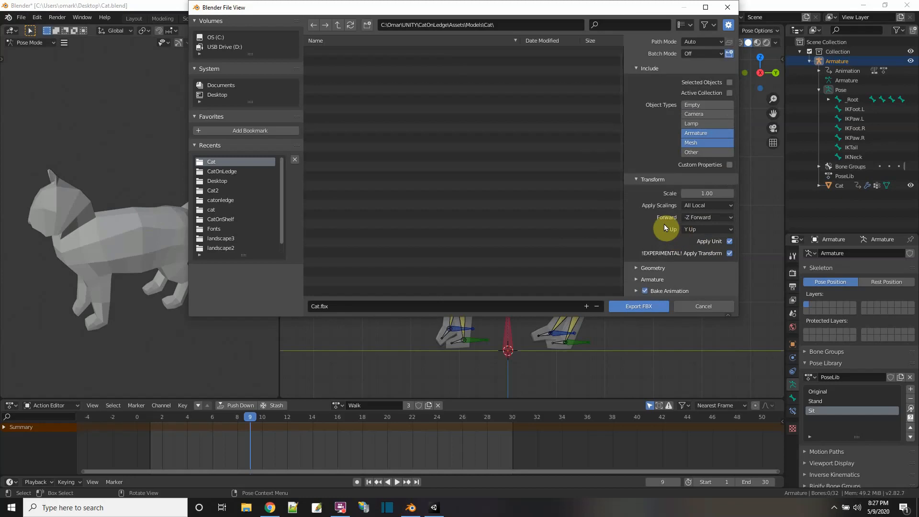
click(637, 268)
scroll(687, 194, down, 2)
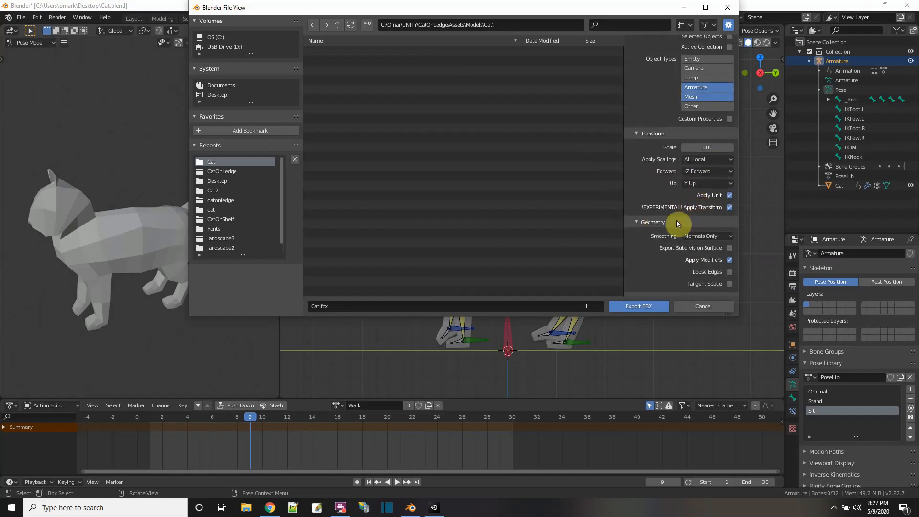
scroll(673, 230, down, 1)
Expand the Armature and Bake Animation export options, and export the model as Cat.fbx
click(636, 279)
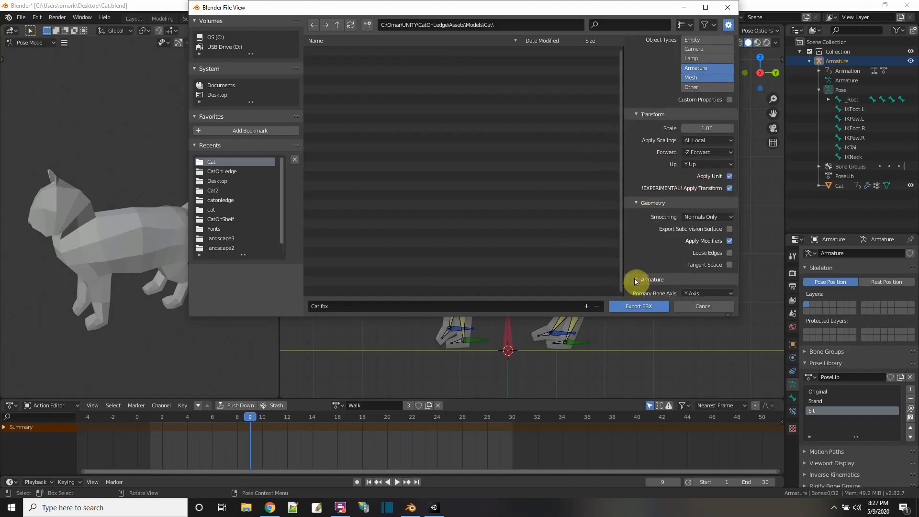
scroll(637, 283, down, 2)
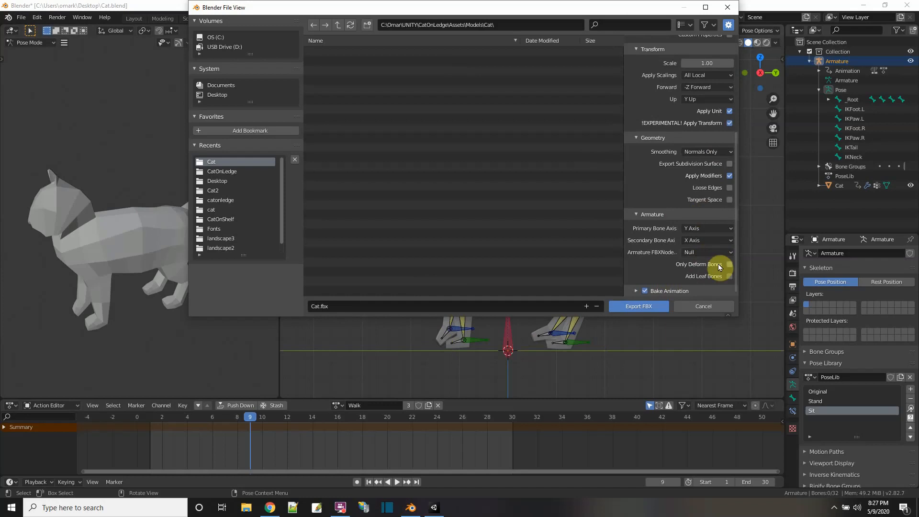
click(637, 292)
scroll(688, 148, down, 4)
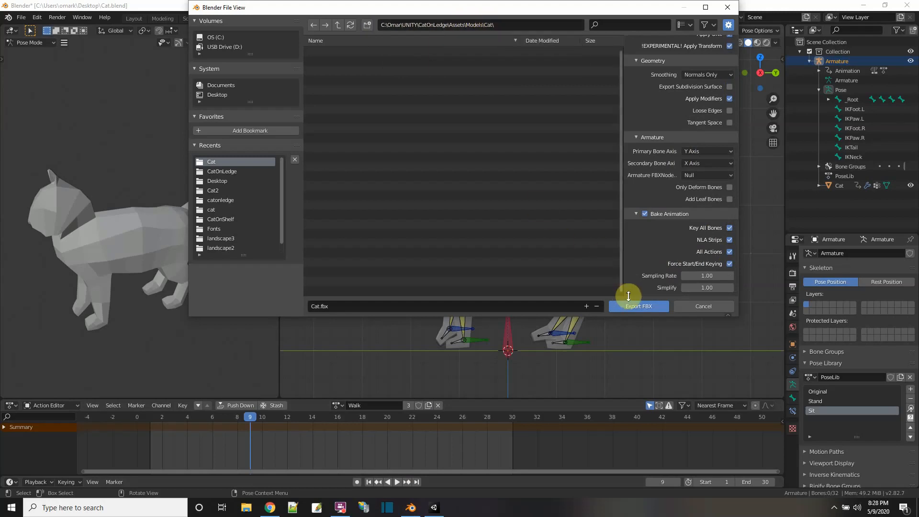
click(632, 306)
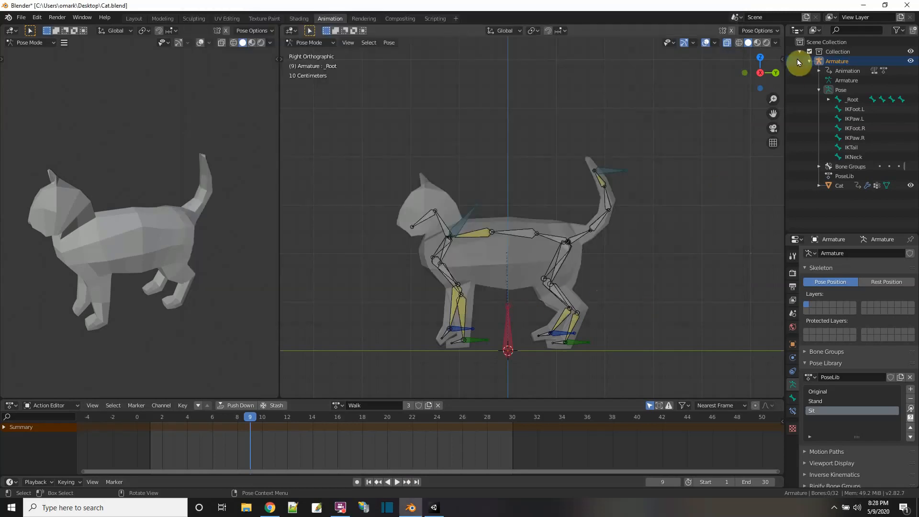
Switch to Unity in a maximized window and open the project's Assets/Models/Cat folder
click(849, 8)
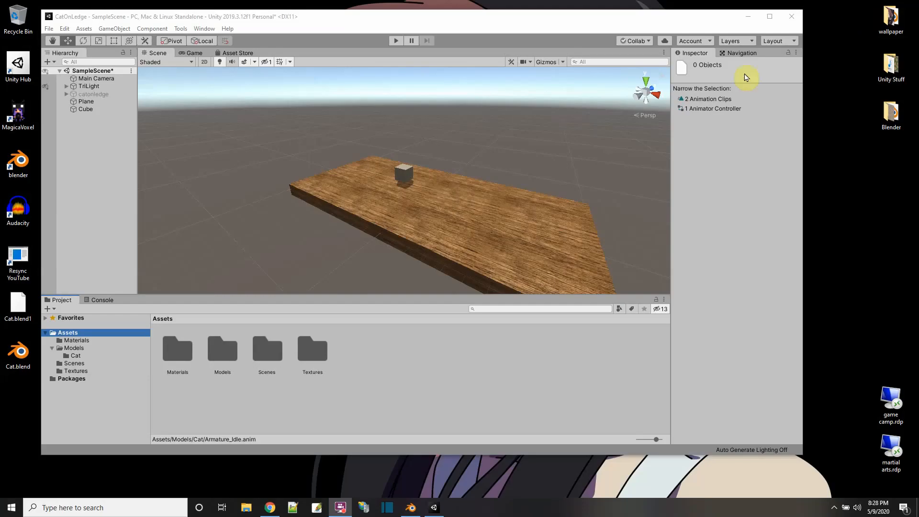
click(771, 16)
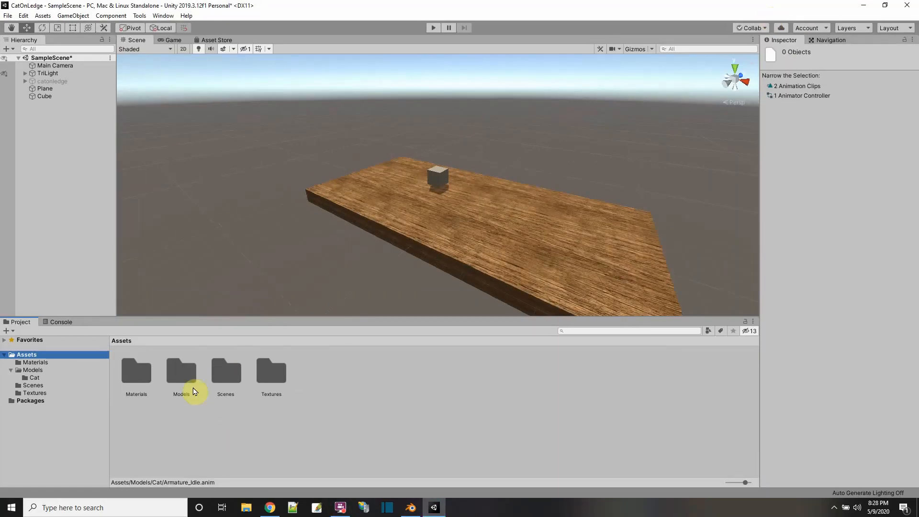
click(189, 367)
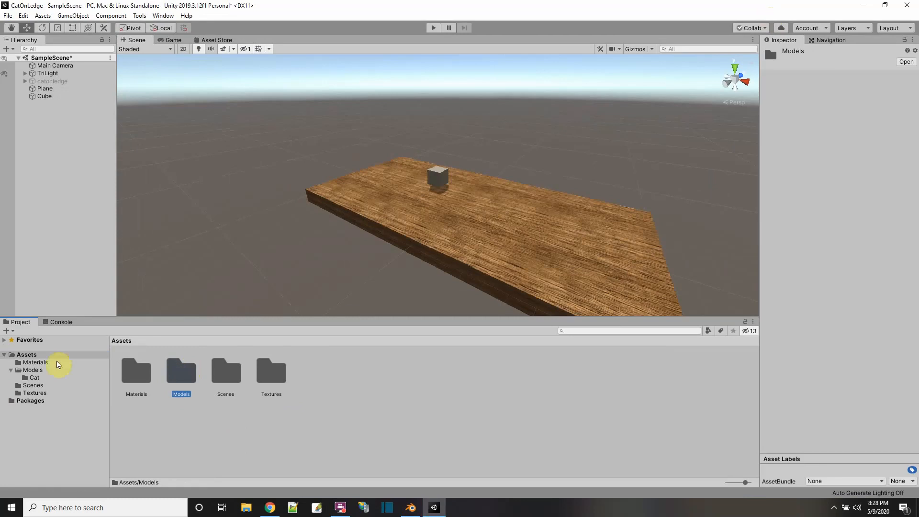
double_click(181, 371)
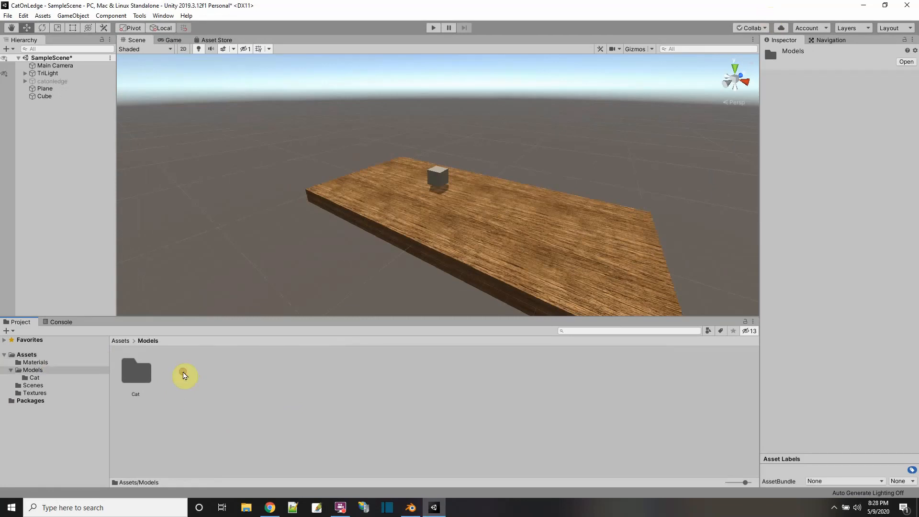
double_click(137, 375)
Expand the contents of the imported Cat model and play the preview of its separate Idle clip
click(156, 370)
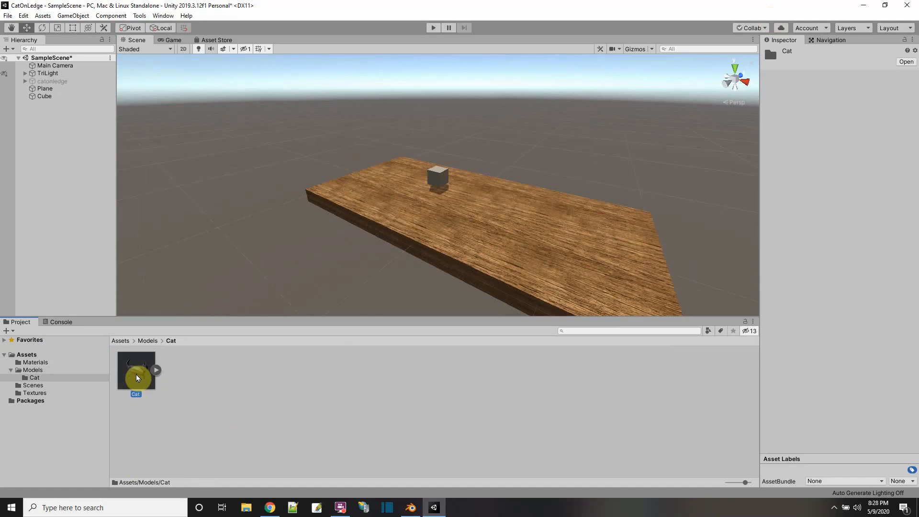
click(136, 378)
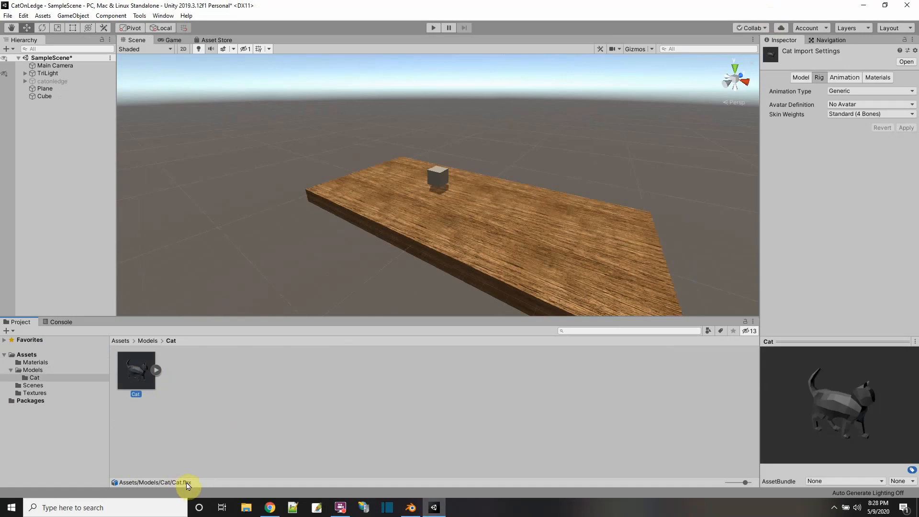
click(157, 371)
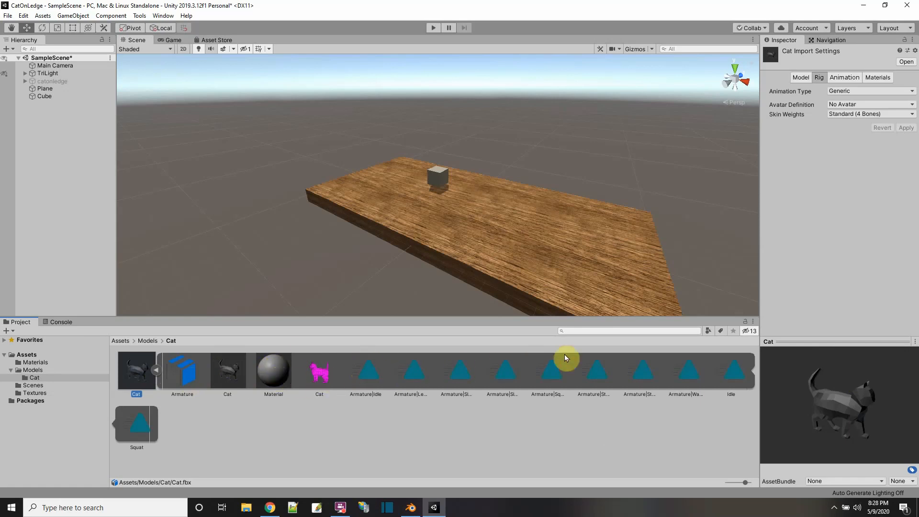
click(732, 372)
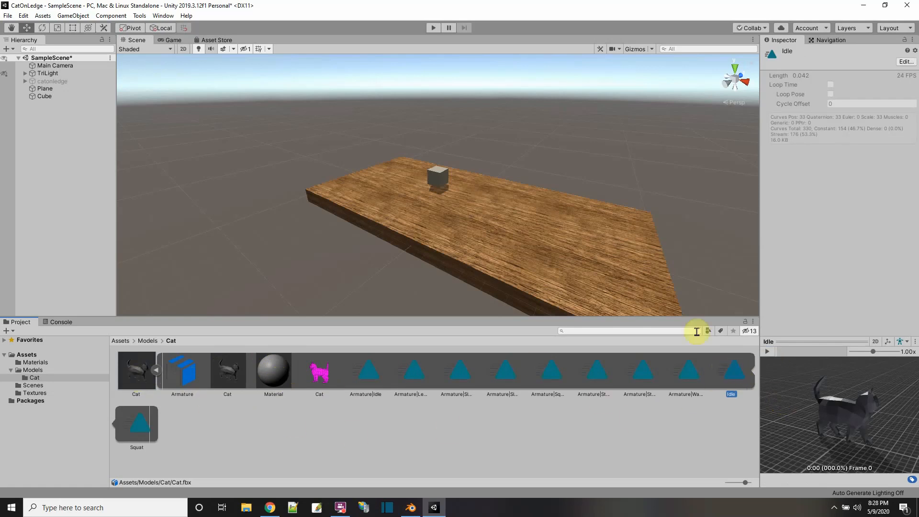
click(766, 352)
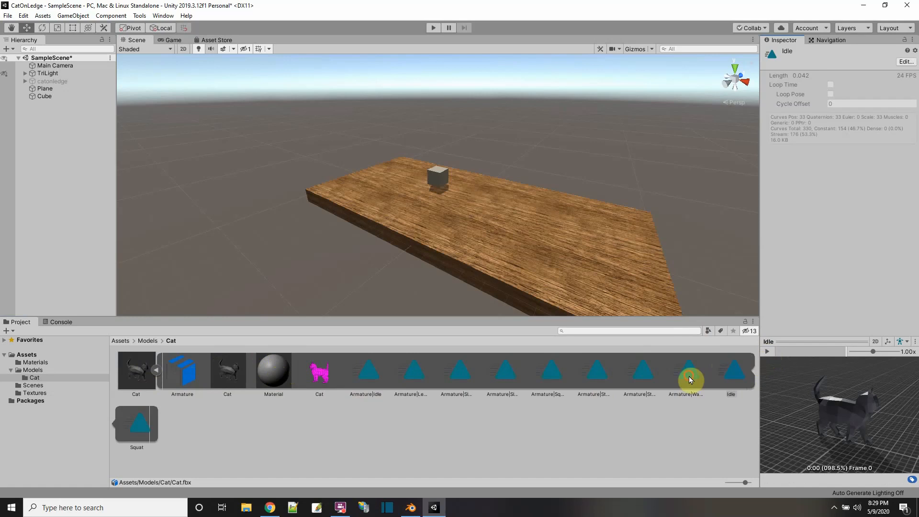
Play and stop the preview of the Armature|Walk clip inside the Cat model
click(689, 375)
click(767, 352)
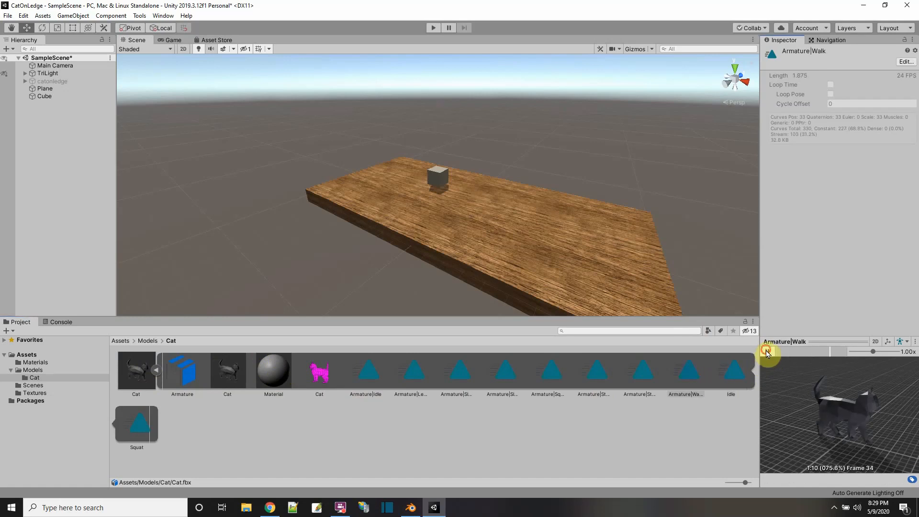
click(767, 352)
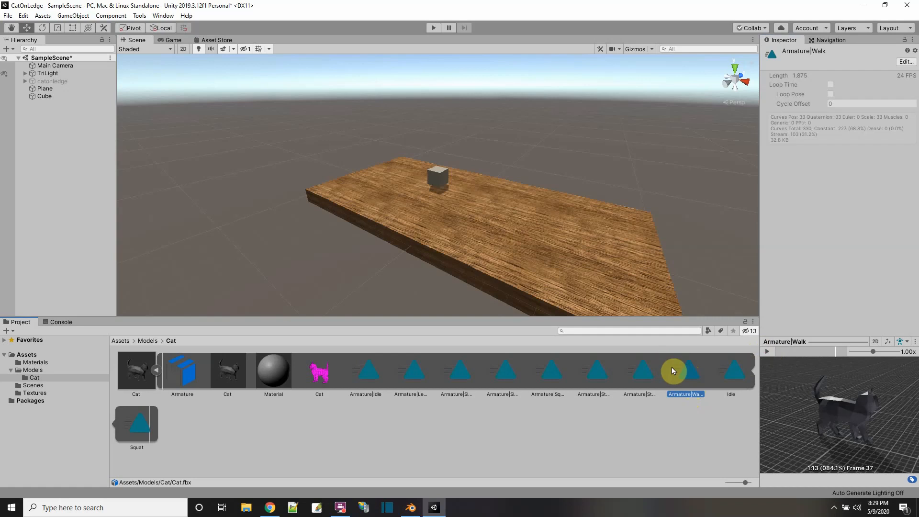
Duplicate the Cat model's Armature|Walk and Armature|Idle clips as separate animation assets in the Cat folder
key(ctrl+d)
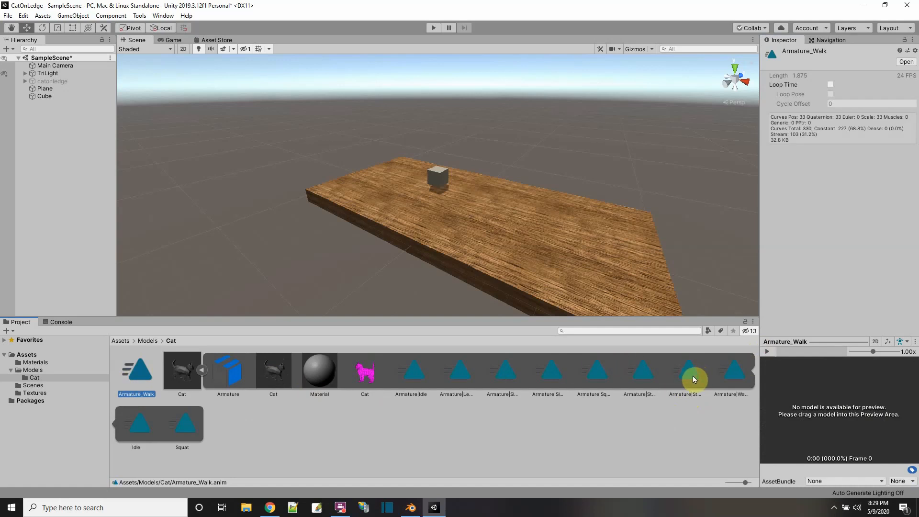
click(418, 375)
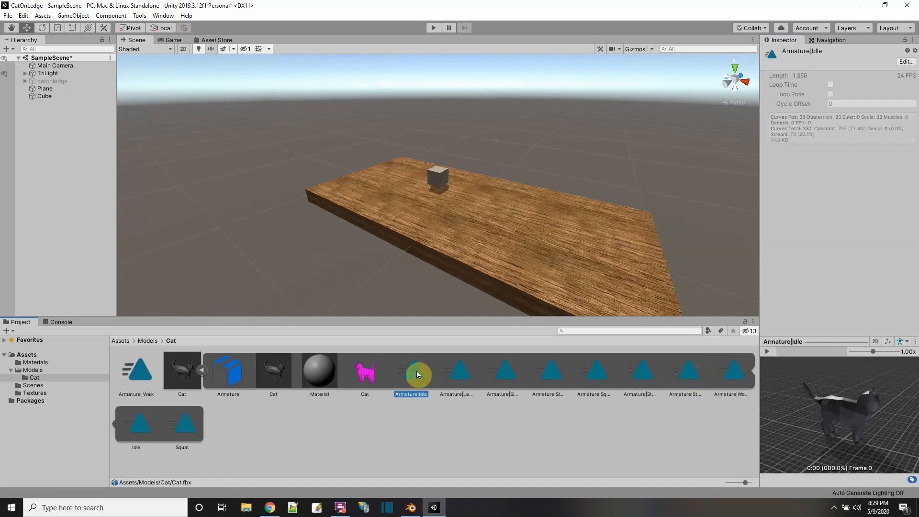
key(ctrl+d)
click(121, 374)
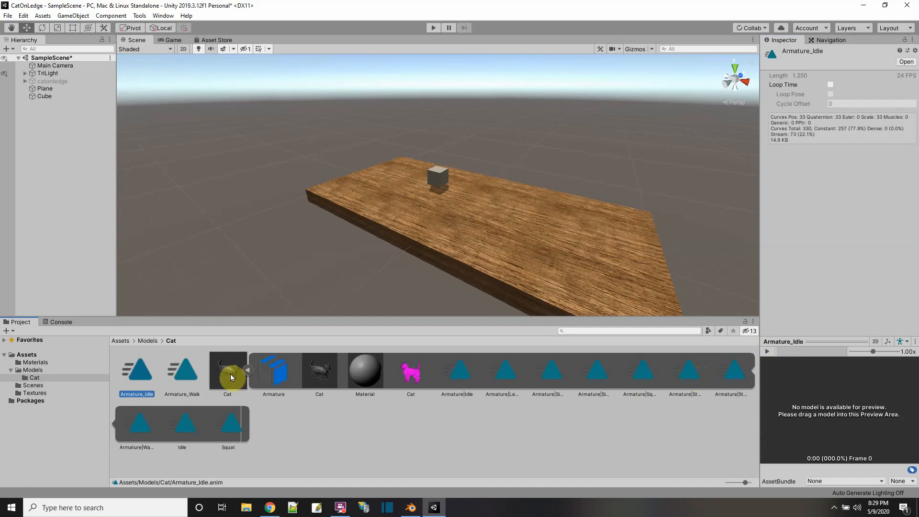
Place the Cat model on the wooden plank beside the cube in the scene, and collapse the model's asset contents
drag(229, 375, 452, 215)
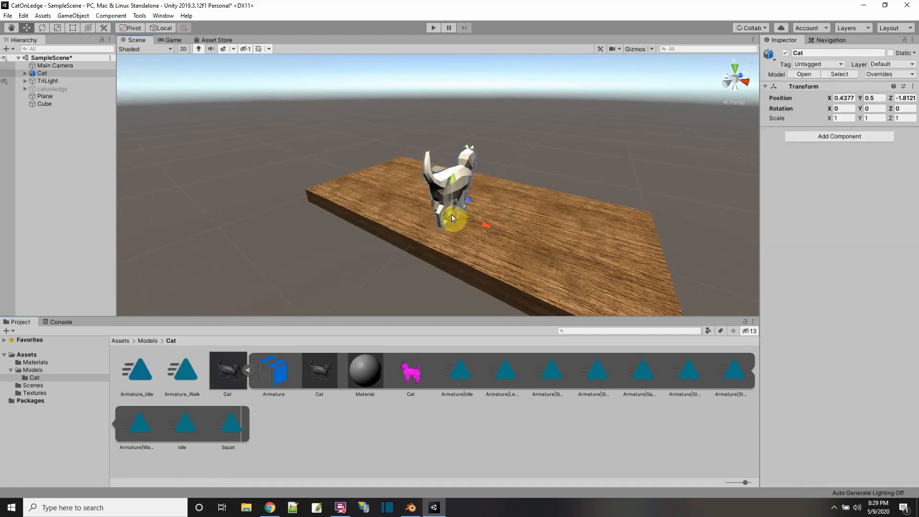
click(246, 370)
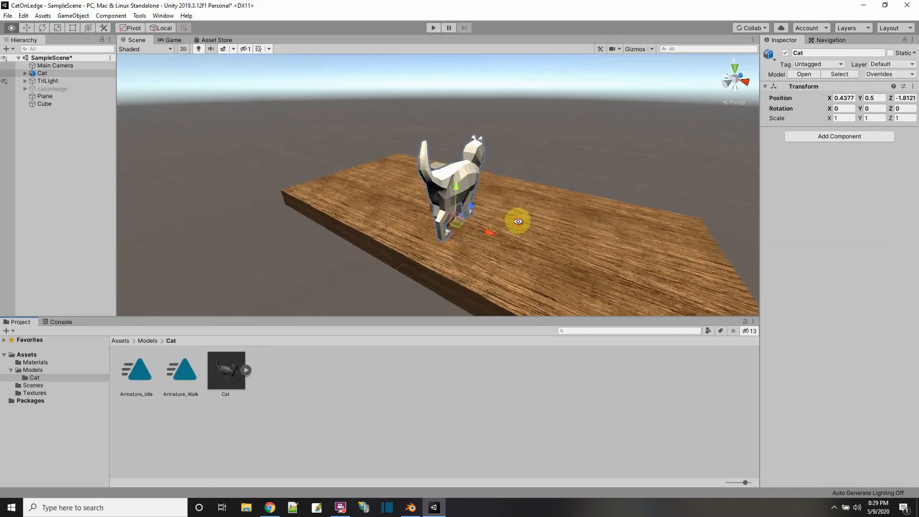
alt+drag(519, 218, 451, 215)
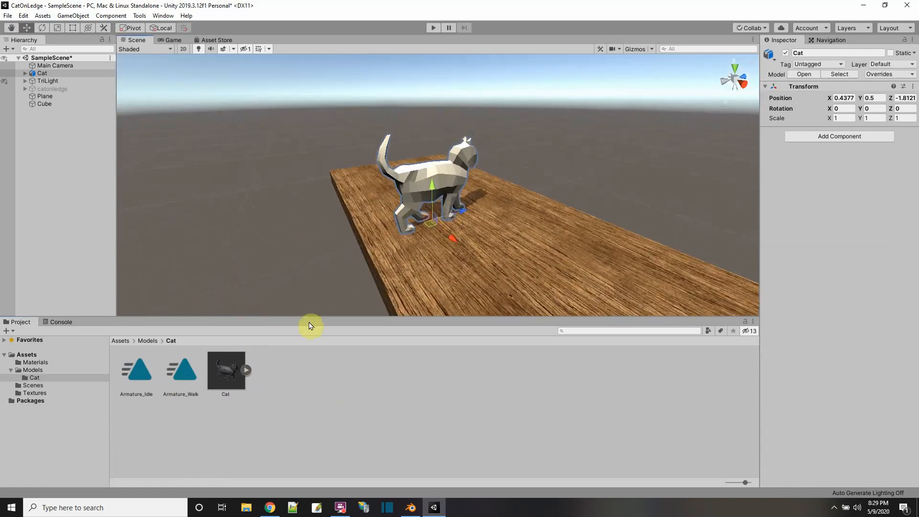
Create an Animator Controller named CatController in the Assets/Models/Cat folder
click(43, 74)
right_click(360, 390)
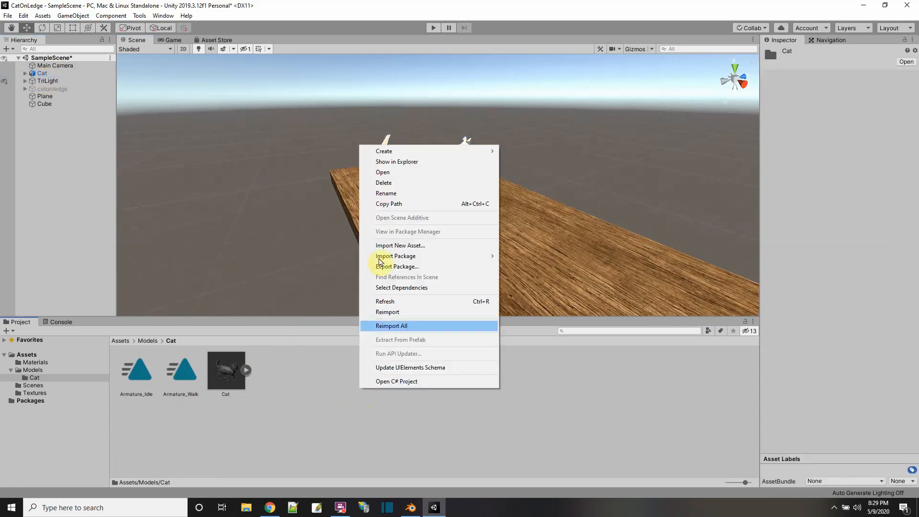
mouse_move(384, 152)
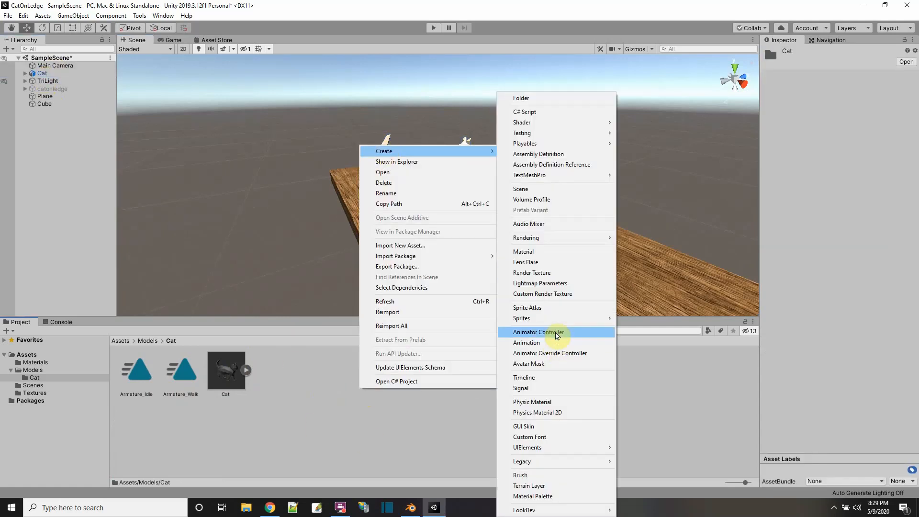
click(557, 335)
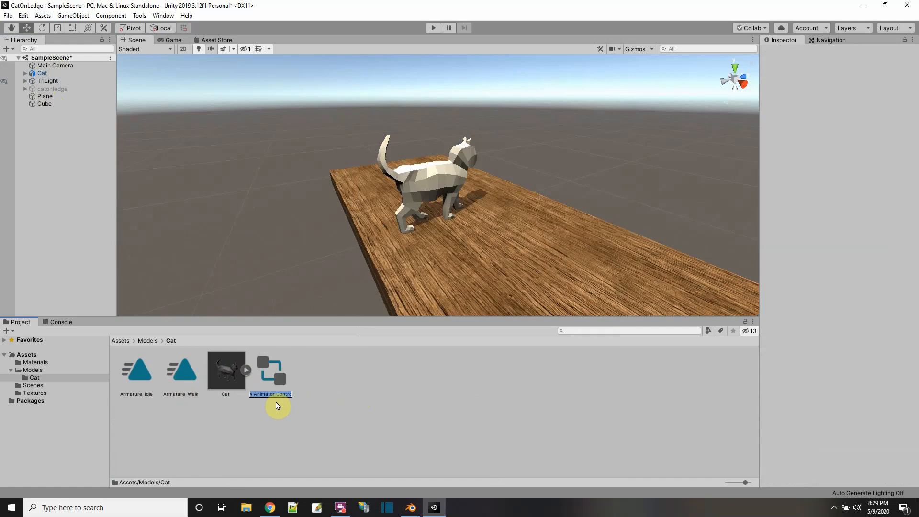
key(Return)
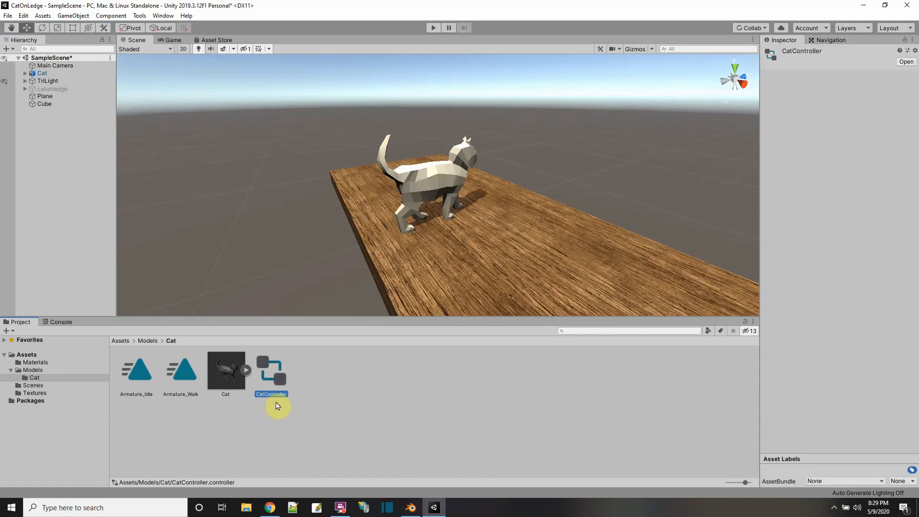
Open CatController with the Animator docked and resized below the Scene view, and add the Armature_Walk clip as its first state
double_click(273, 373)
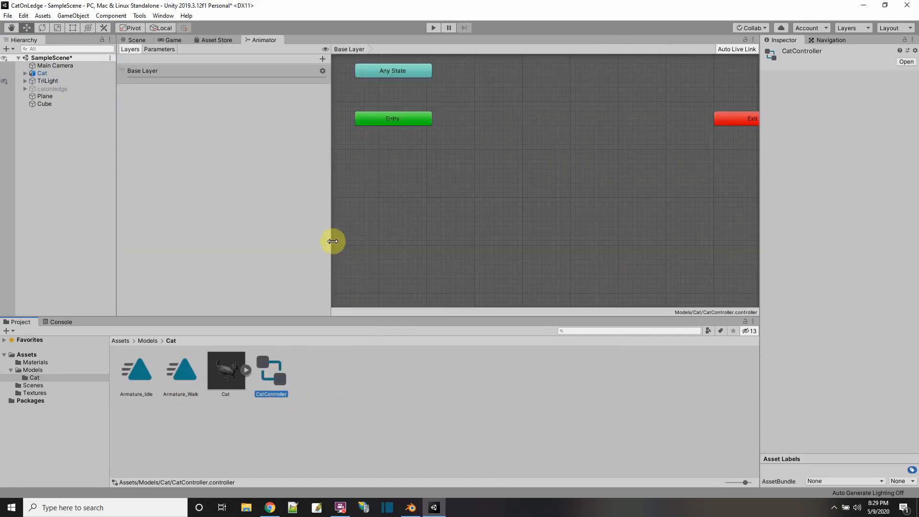
drag(254, 41, 270, 259)
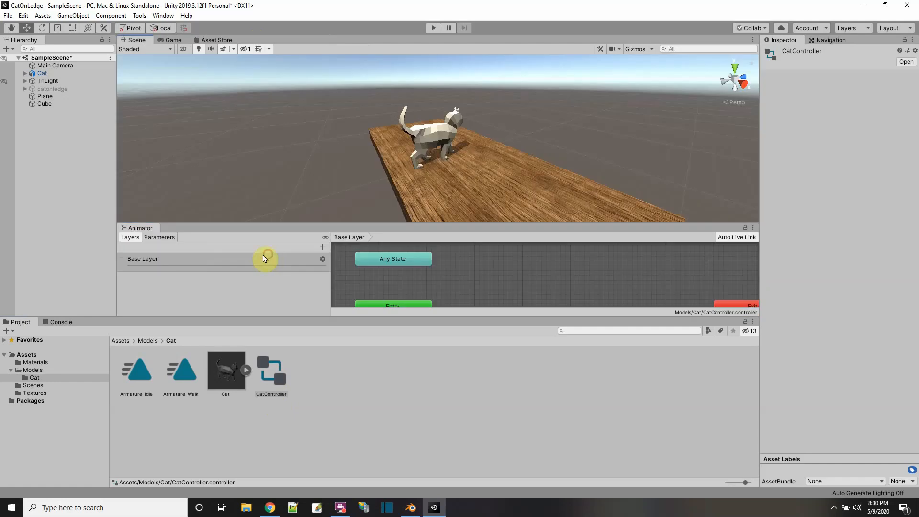
drag(321, 315, 328, 382)
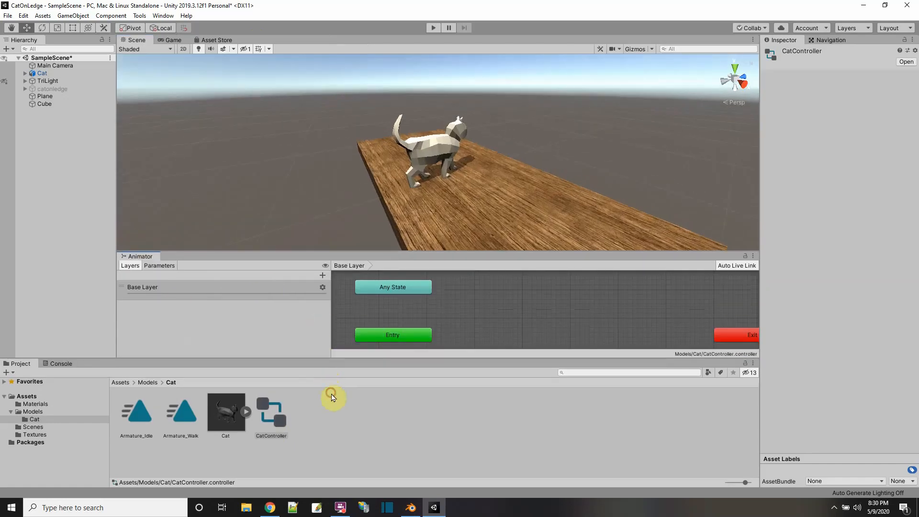
drag(406, 251, 407, 234)
drag(183, 413, 500, 299)
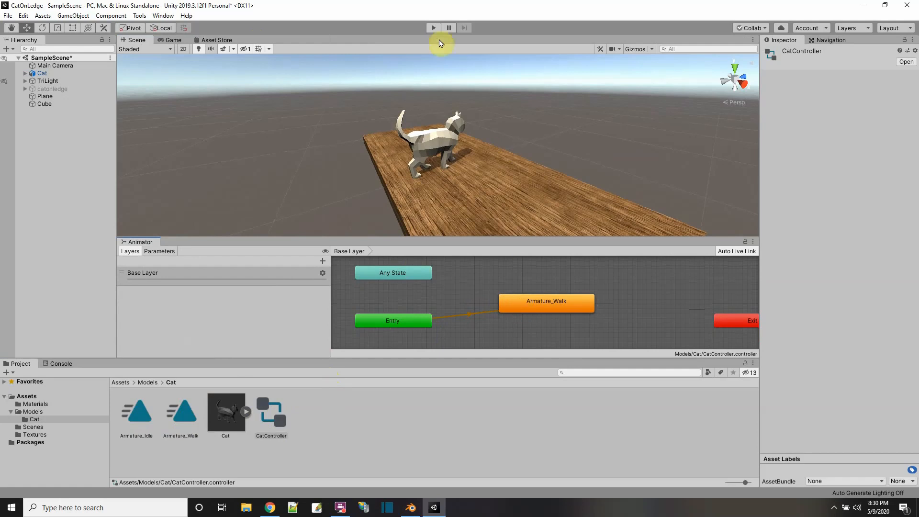
Assign CatController to the Cat object in the scene and briefly test its animation in Play mode
click(42, 73)
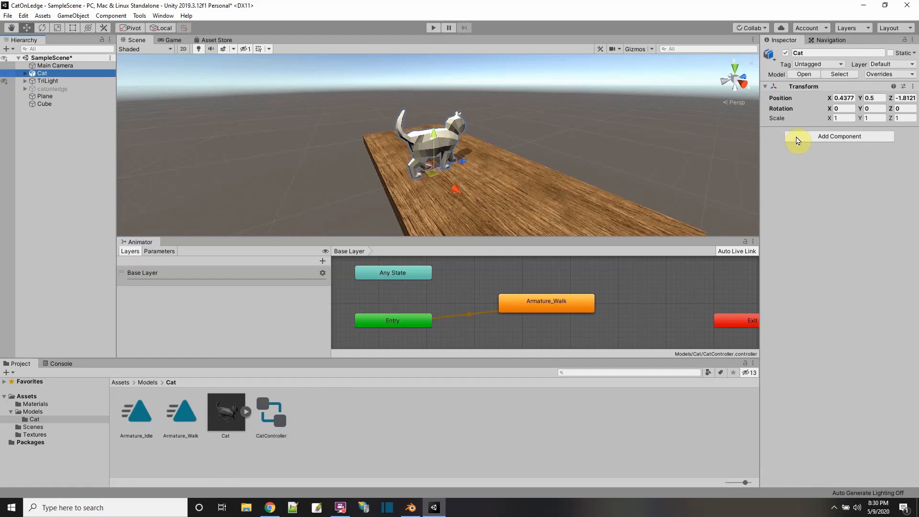
drag(315, 372, 828, 189)
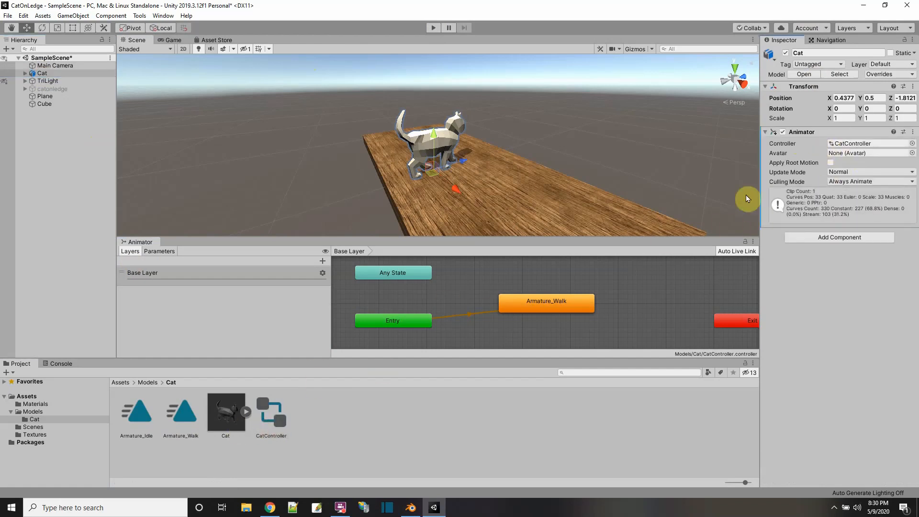
click(433, 28)
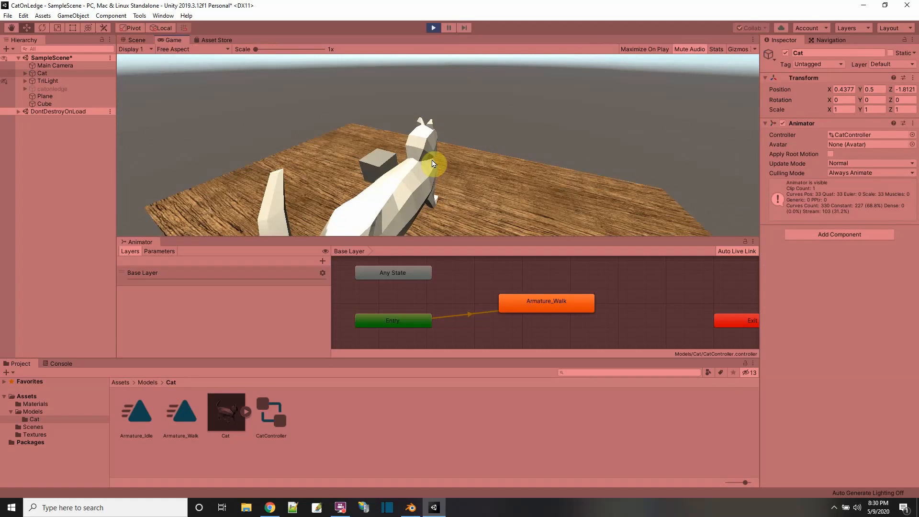
click(433, 28)
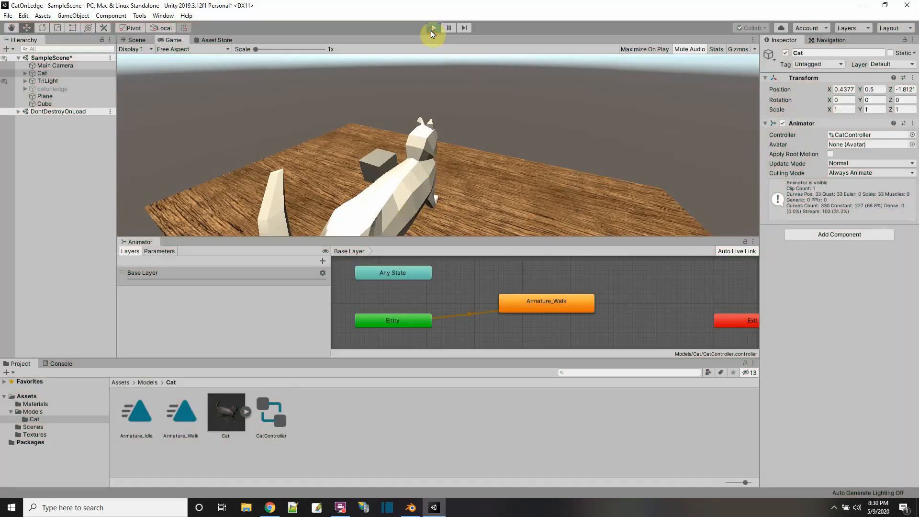
Frame the cat from its side in the Scene view and align the Main Camera with that view
scroll(440, 182, up, 3)
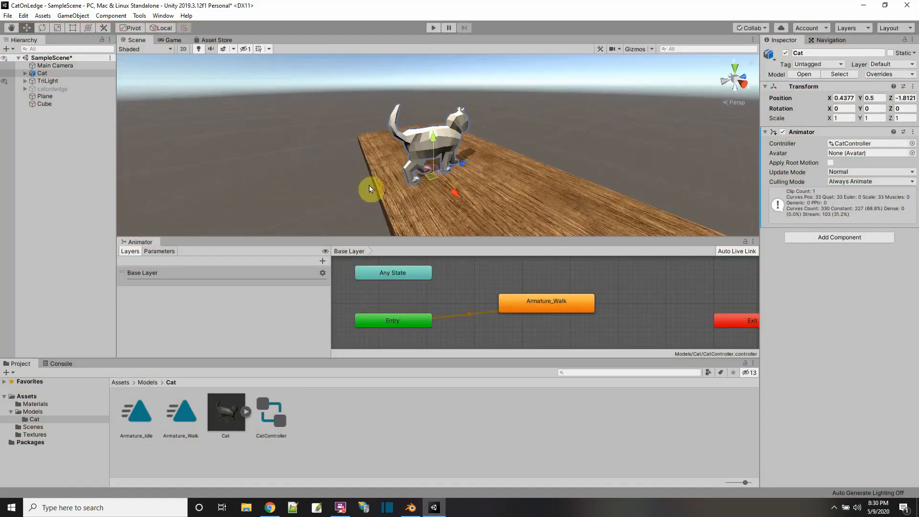
click(61, 66)
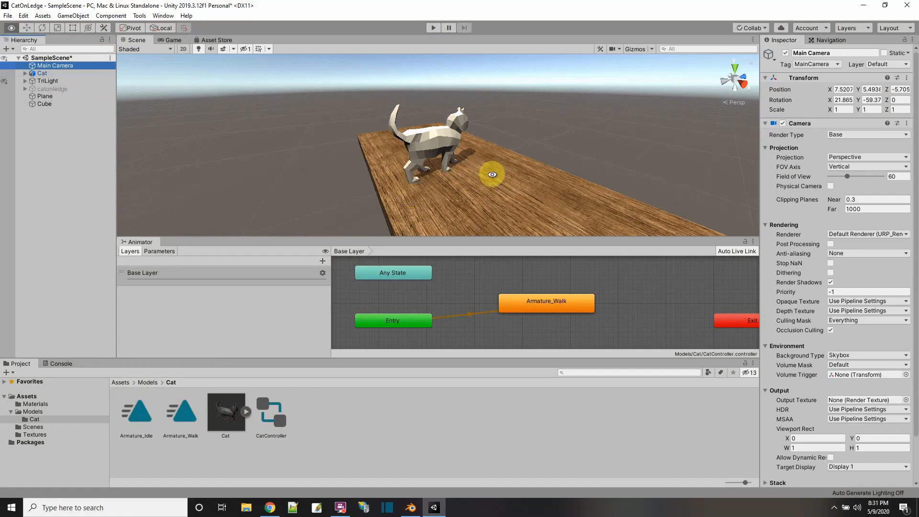
alt+drag(490, 173, 448, 180)
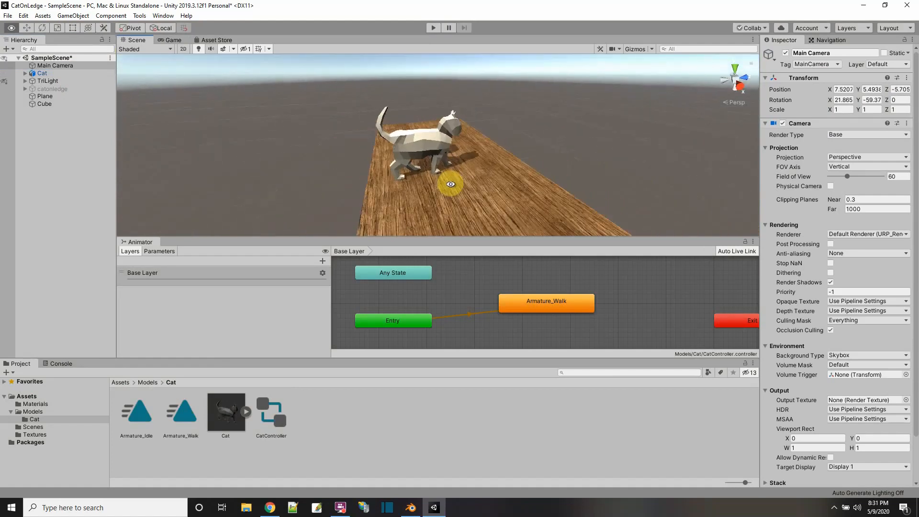
click(42, 66)
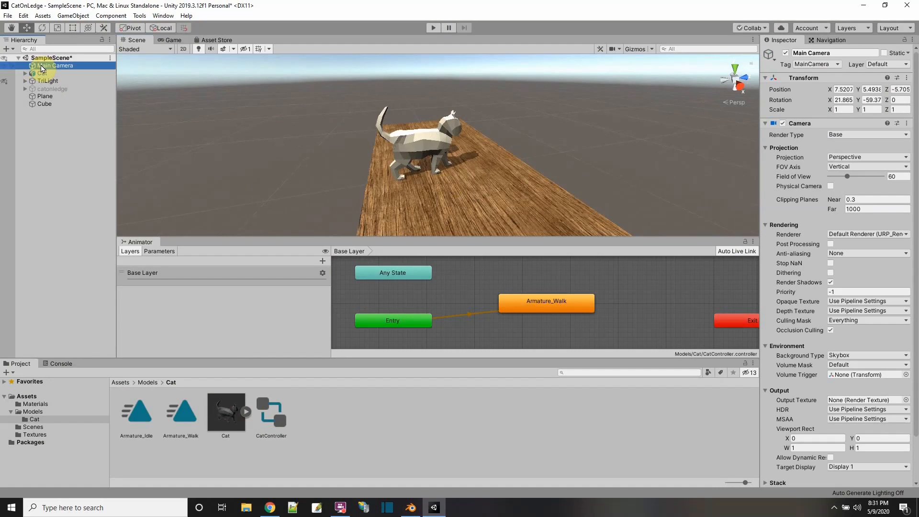
click(73, 16)
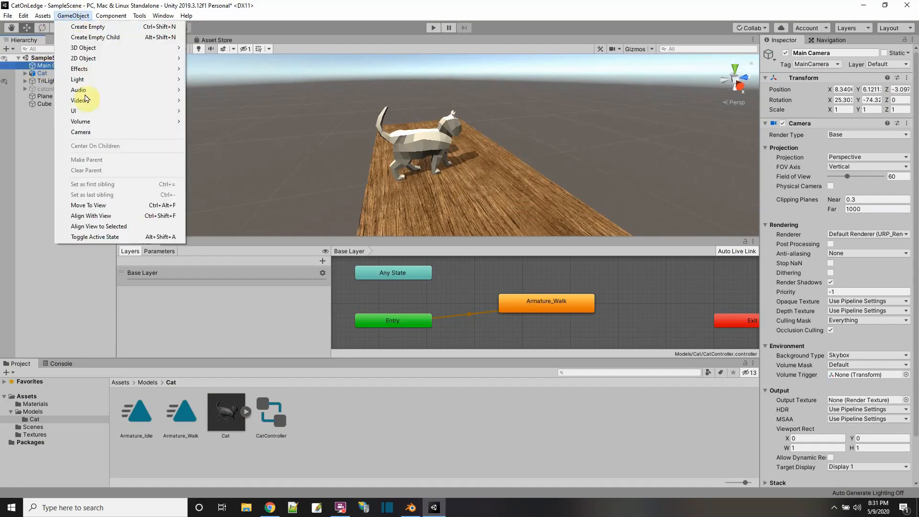
click(106, 216)
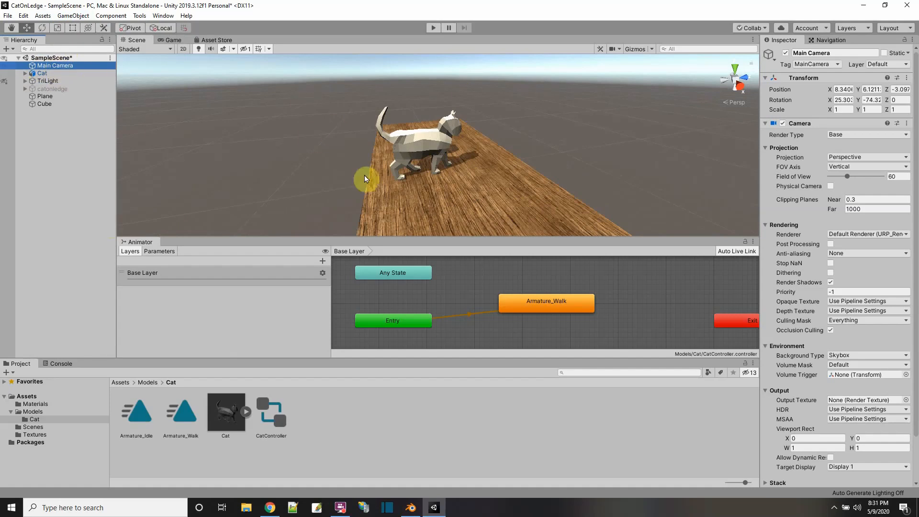
Run the scene with the Cat object selected to watch its Armature_Walk state, and stop Play mode
click(42, 72)
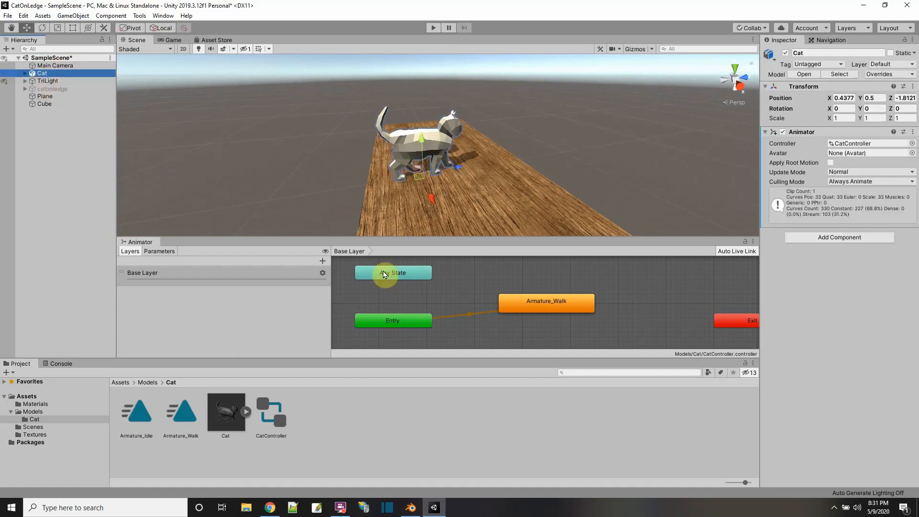
click(431, 28)
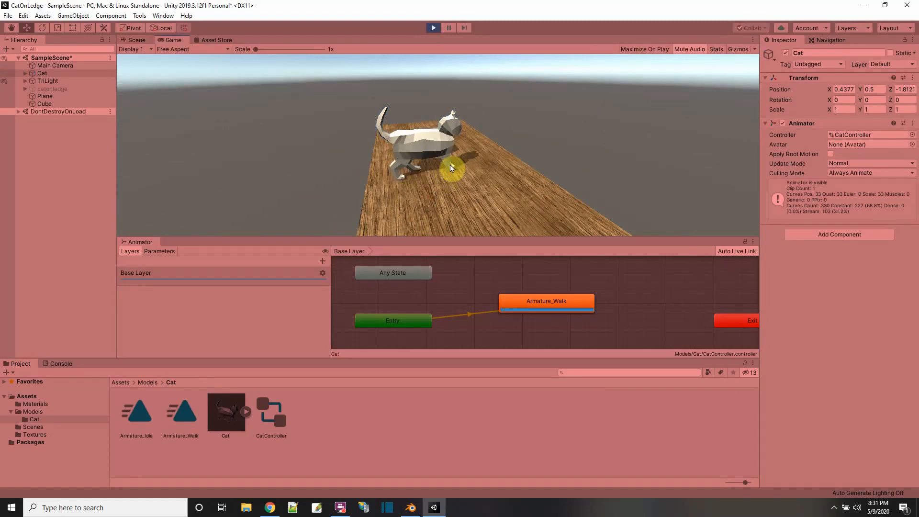
click(432, 28)
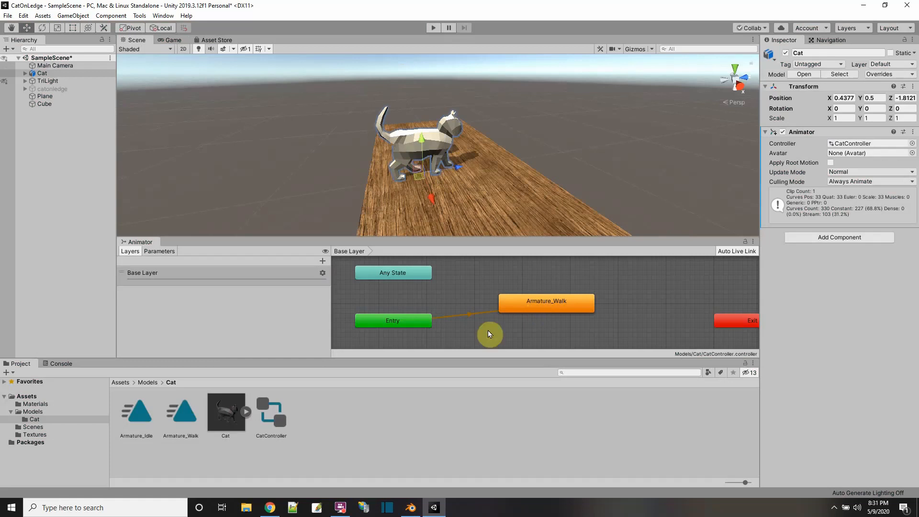
Enable Loop Time and Loop Pose on both the Armature_Walk and Armature_Idle clips
click(181, 413)
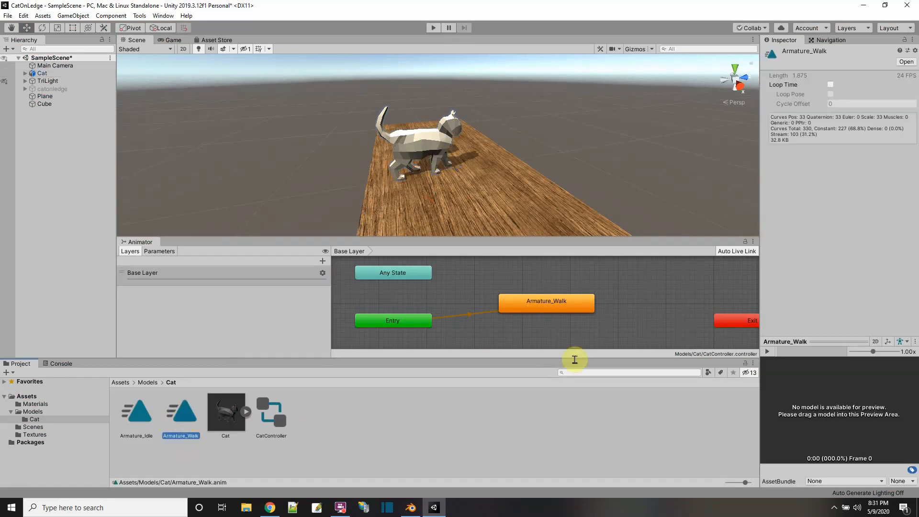
click(831, 85)
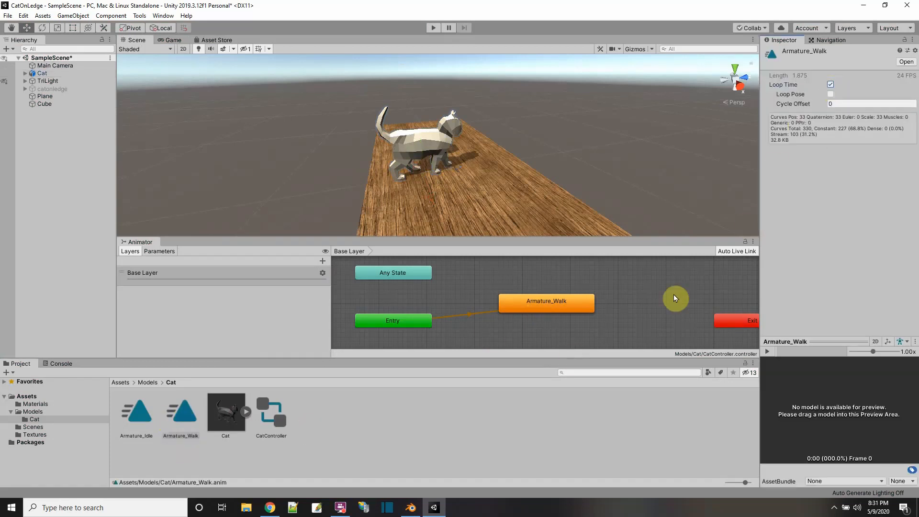
click(831, 94)
click(139, 417)
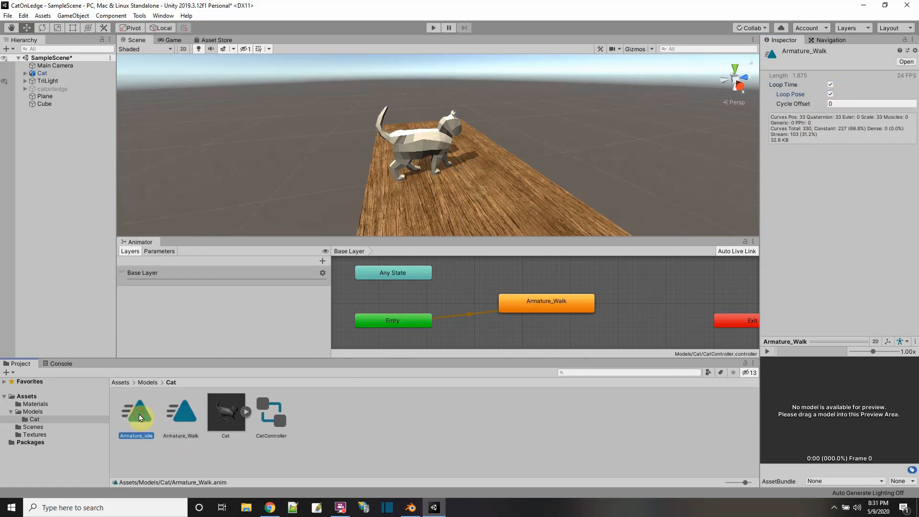
click(831, 84)
click(831, 93)
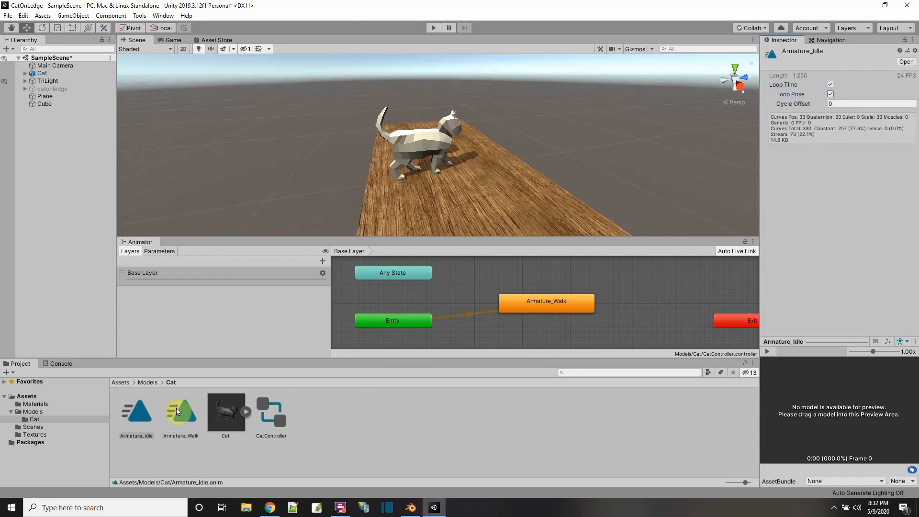
Run the scene again and select the Cat object to watch the looping walk animation and its Animator state
click(433, 28)
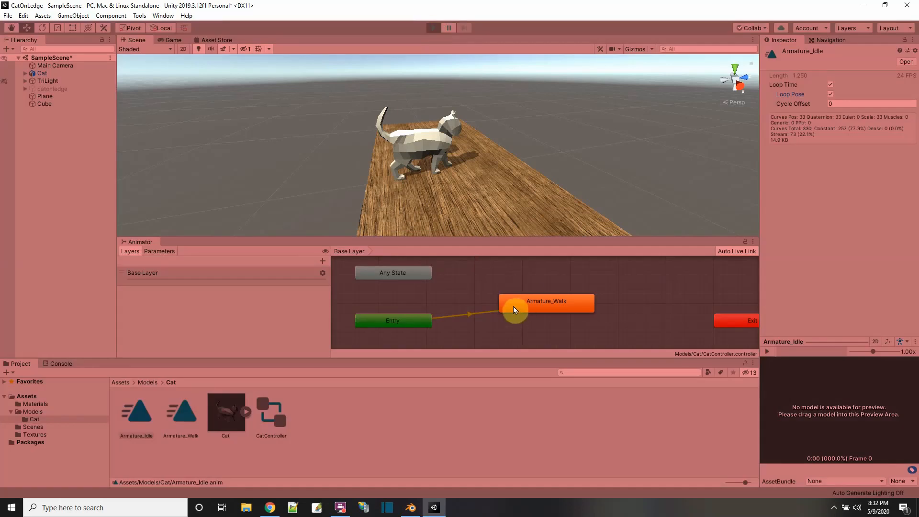
click(48, 74)
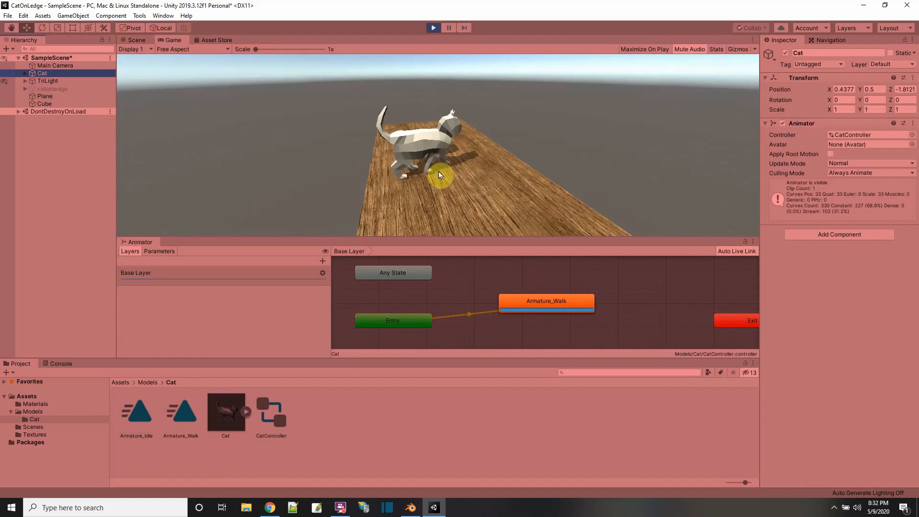
Stop Play mode and delete the Armature_Walk state from the Animator's Base Layer
click(433, 28)
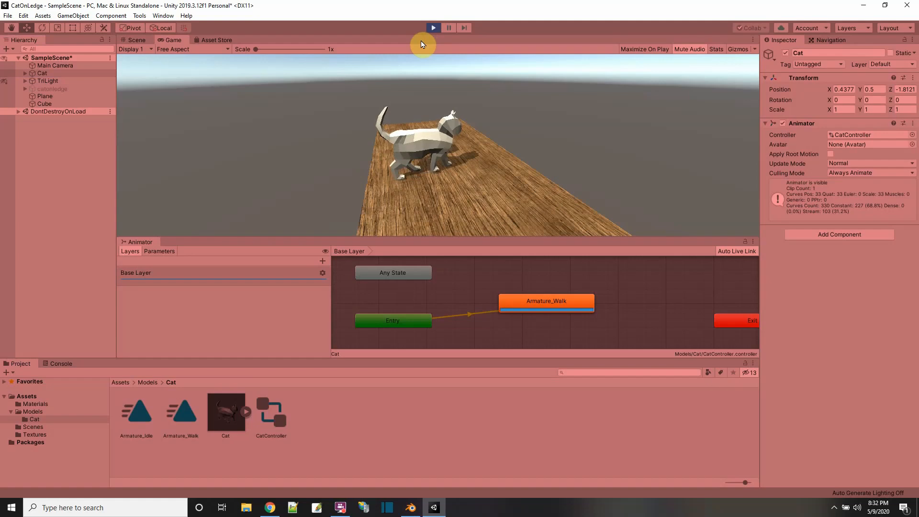
click(433, 28)
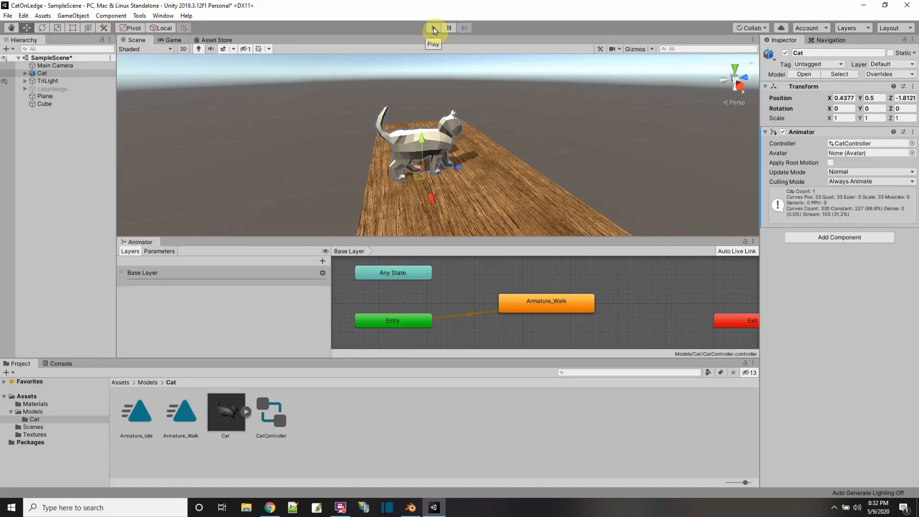
click(551, 303)
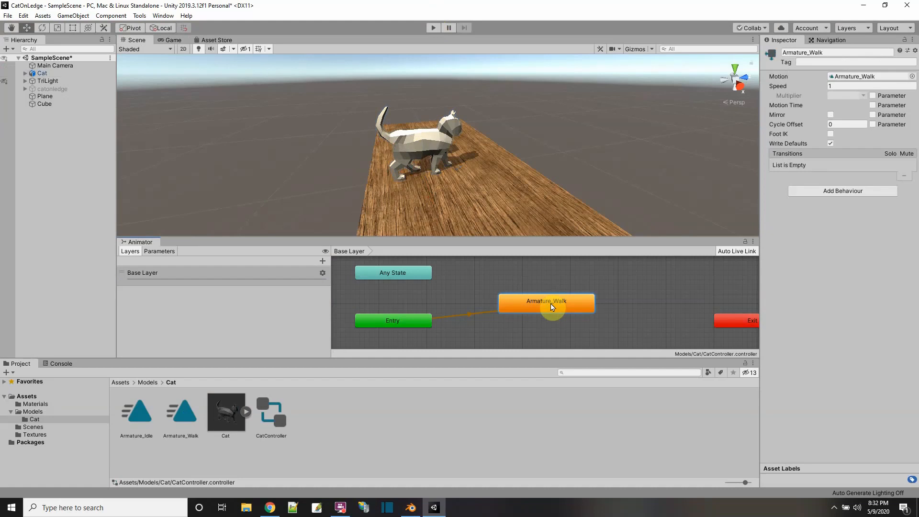
key(Delete)
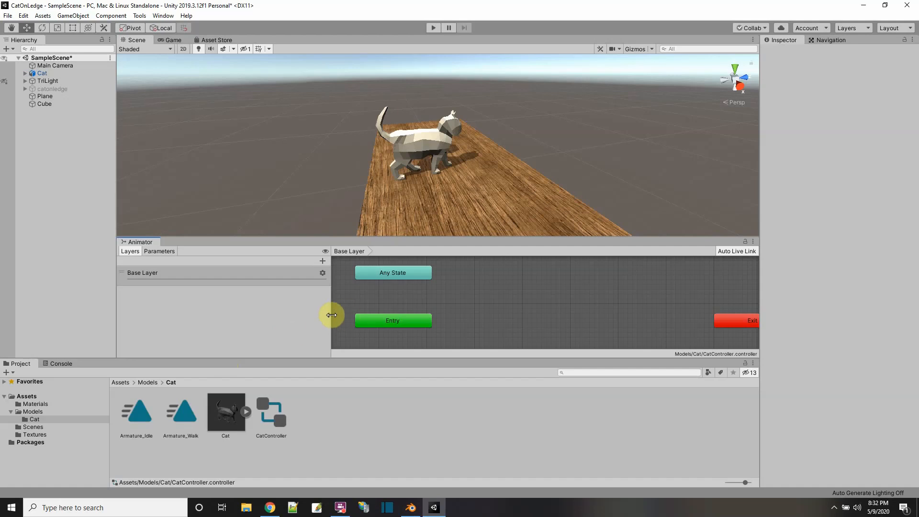
Add two float parameters named vert and horz to the cat's Animator Controller
drag(330, 315, 268, 315)
drag(117, 148, 98, 145)
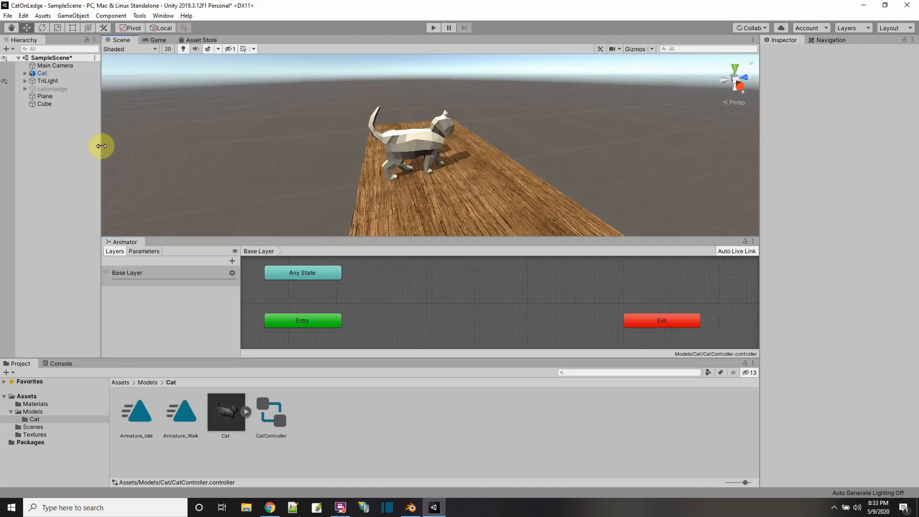
drag(759, 198, 787, 200)
click(149, 254)
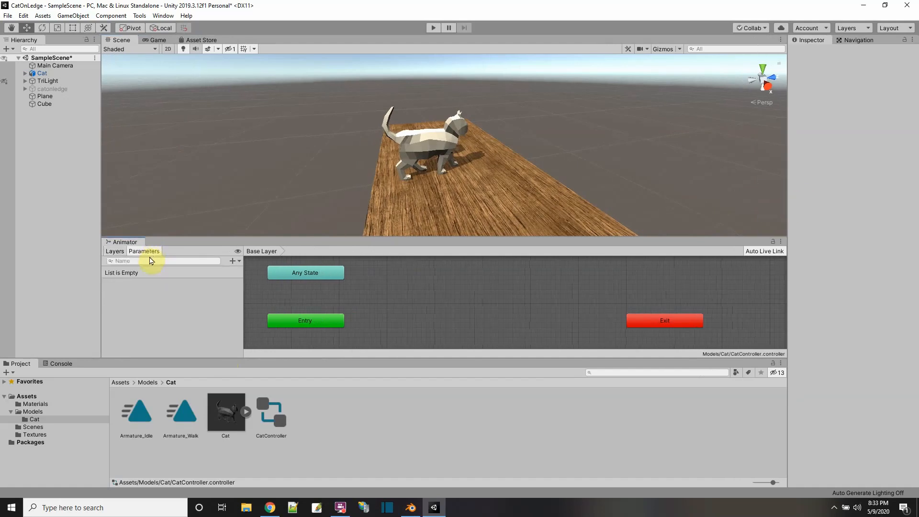
click(234, 261)
click(258, 272)
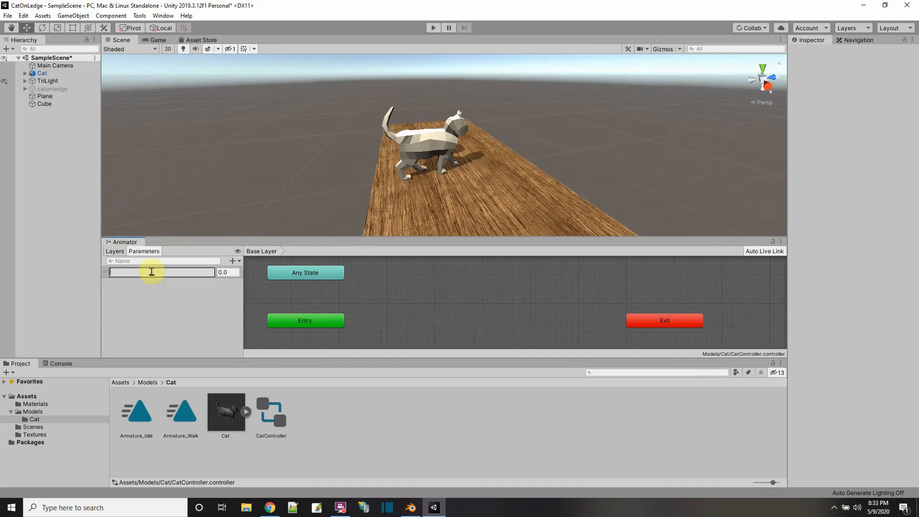
text(vert)
key(Return)
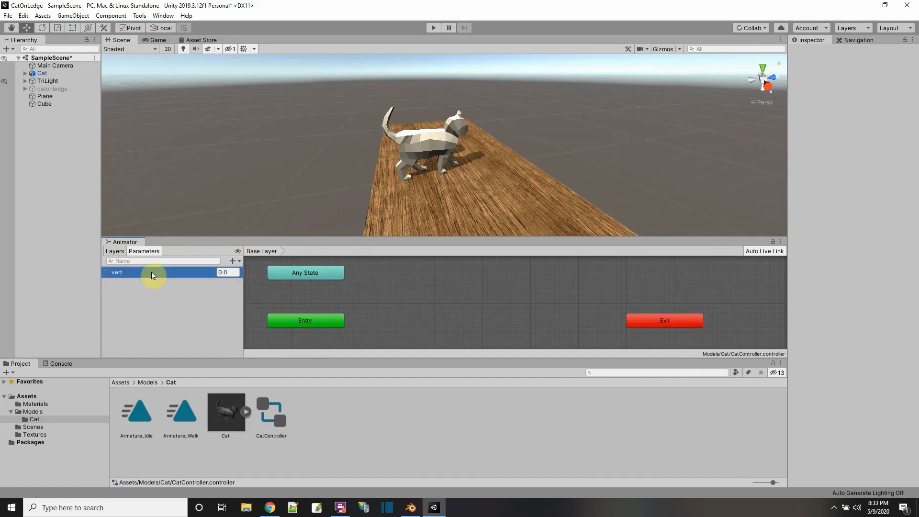
click(235, 261)
click(259, 272)
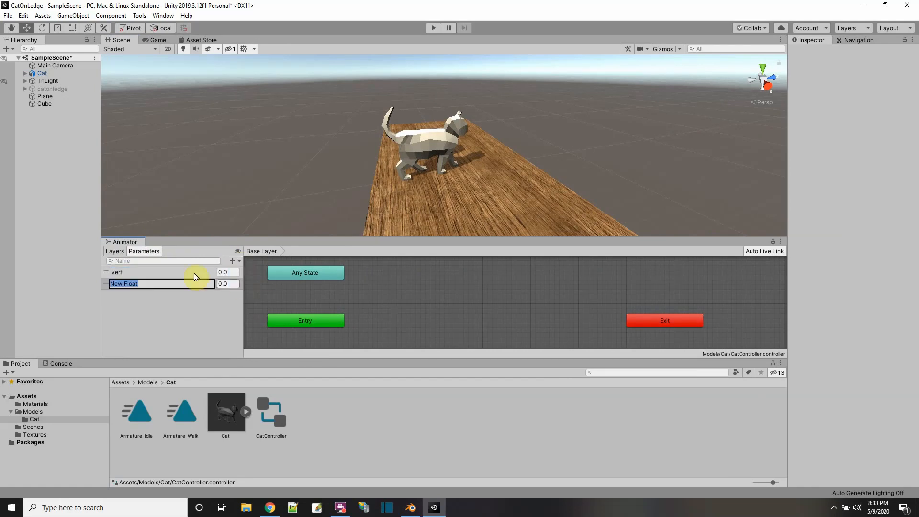
key(Return)
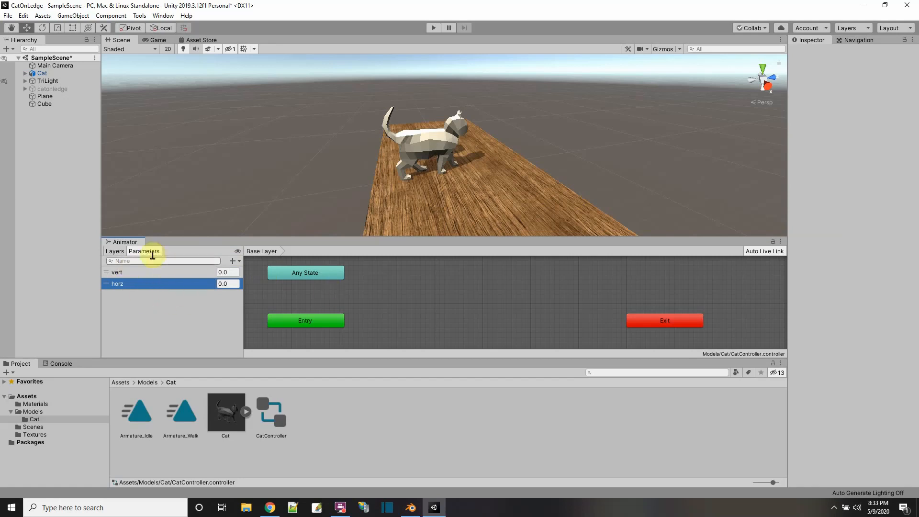
Create a state from a new blend tree in the Base Layer and open the blend tree for editing
right_click(413, 284)
mouse_move(429, 292)
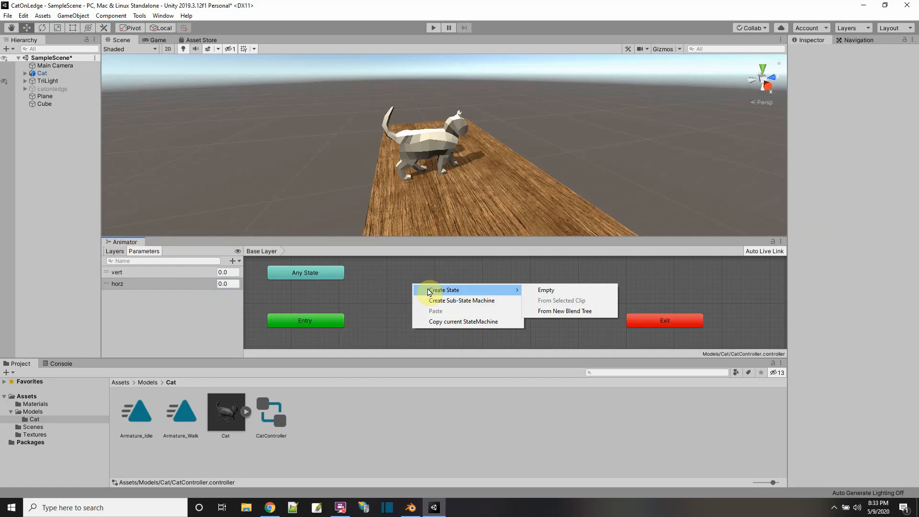
click(574, 315)
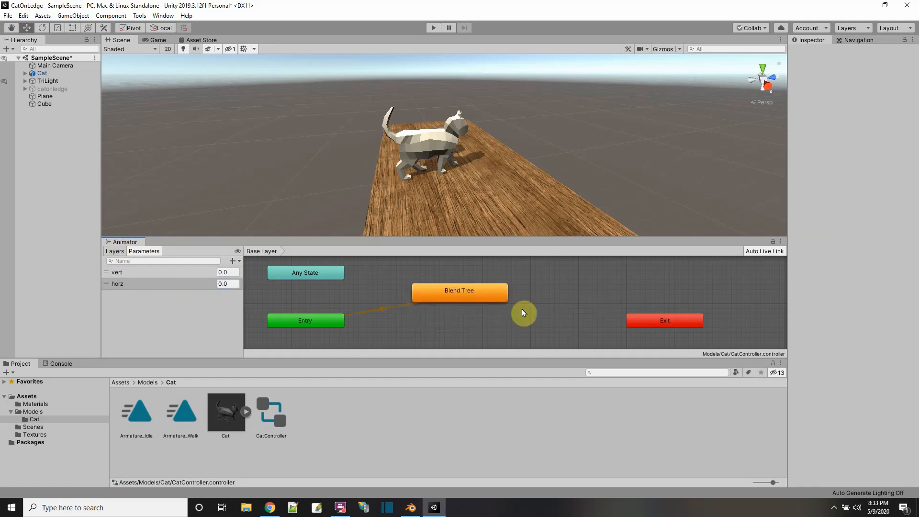
click(442, 300)
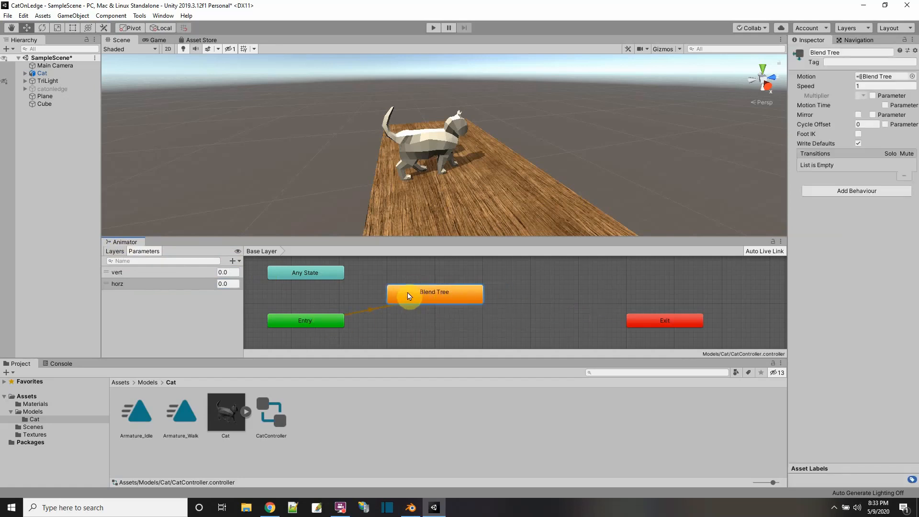
double_click(450, 296)
click(503, 297)
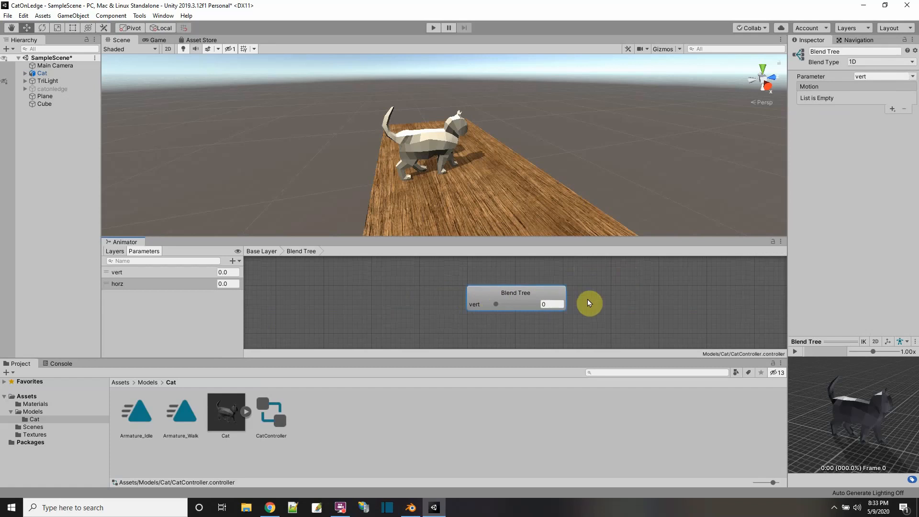
Add two empty motion slots to the Blend Tree node
right_click(537, 297)
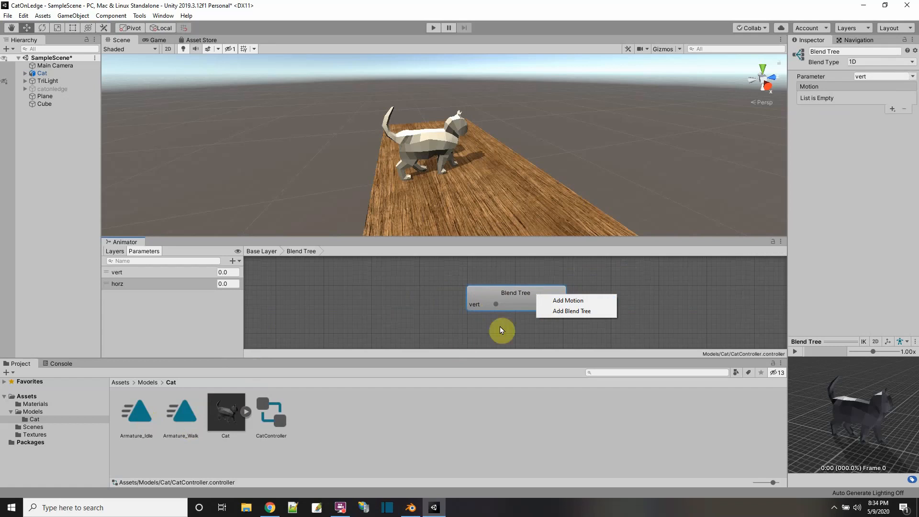
click(567, 302)
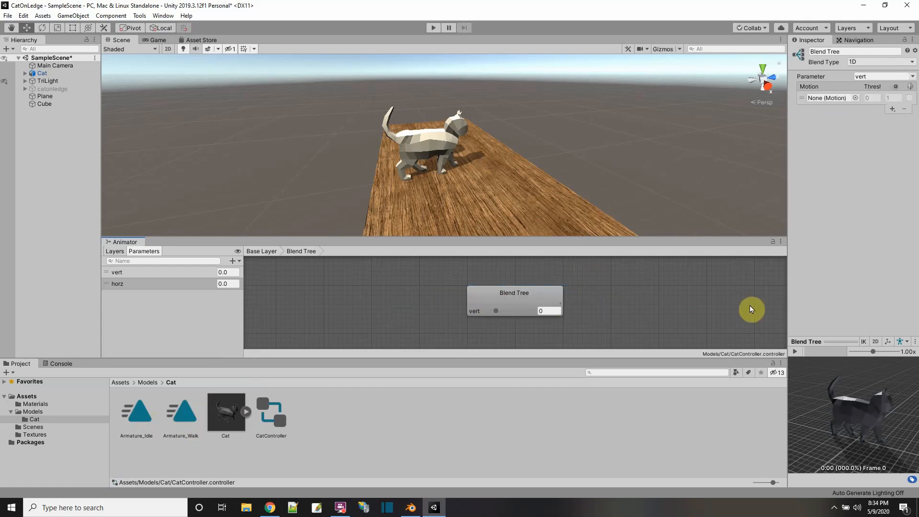
drag(143, 414, 590, 304)
middle_drag(596, 301, 452, 306)
click(450, 302)
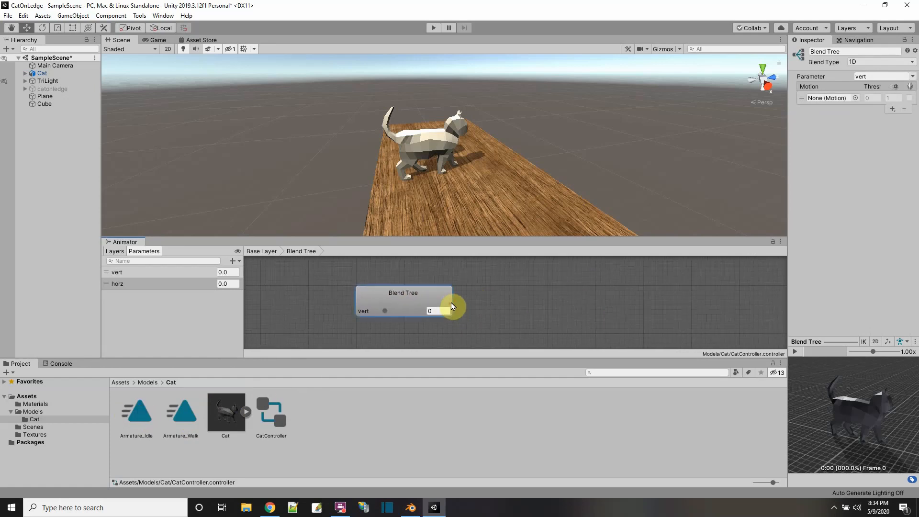
click(360, 331)
right_click(444, 298)
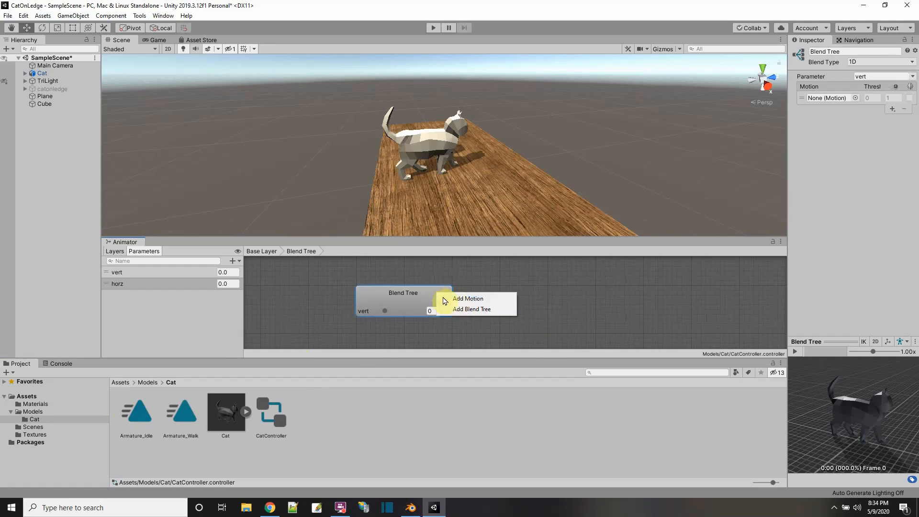
click(459, 306)
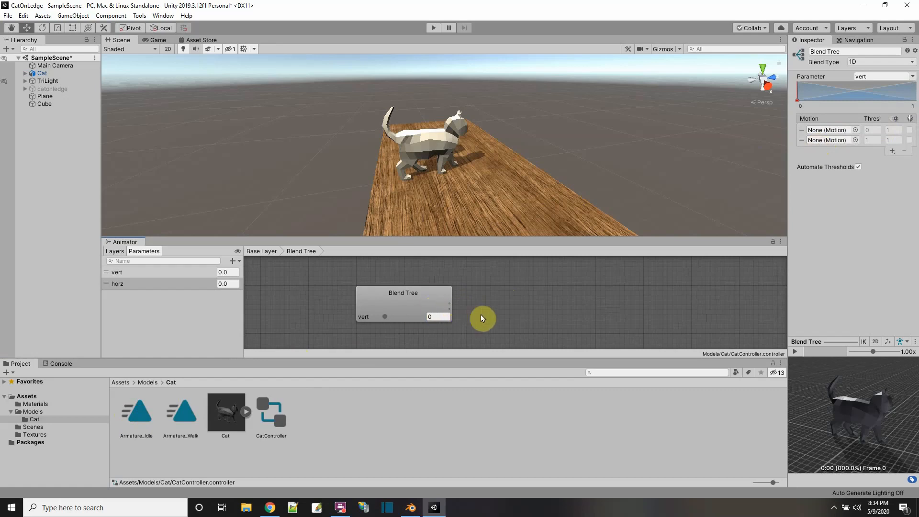
Assign the Idle clip to the blend tree's first motion slot and Armature|Walk to the second
scroll(481, 315, up, 3)
scroll(430, 300, down, 1)
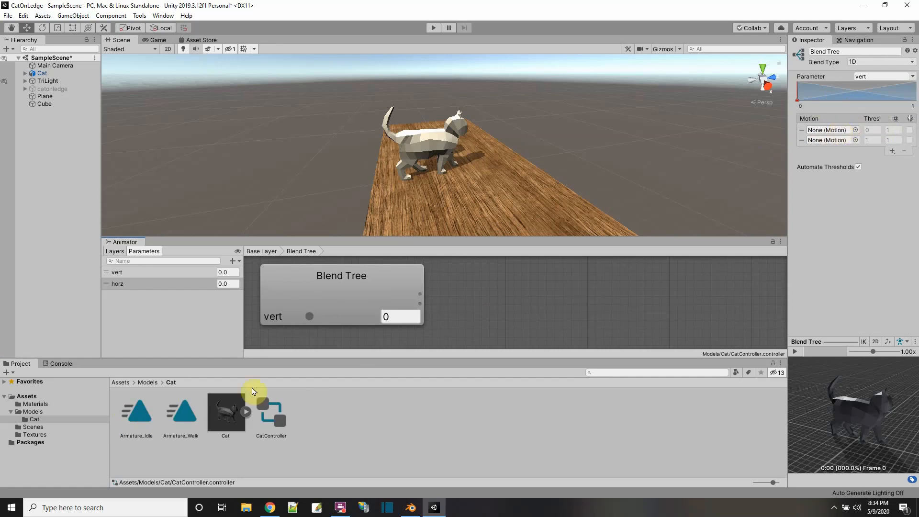
click(856, 130)
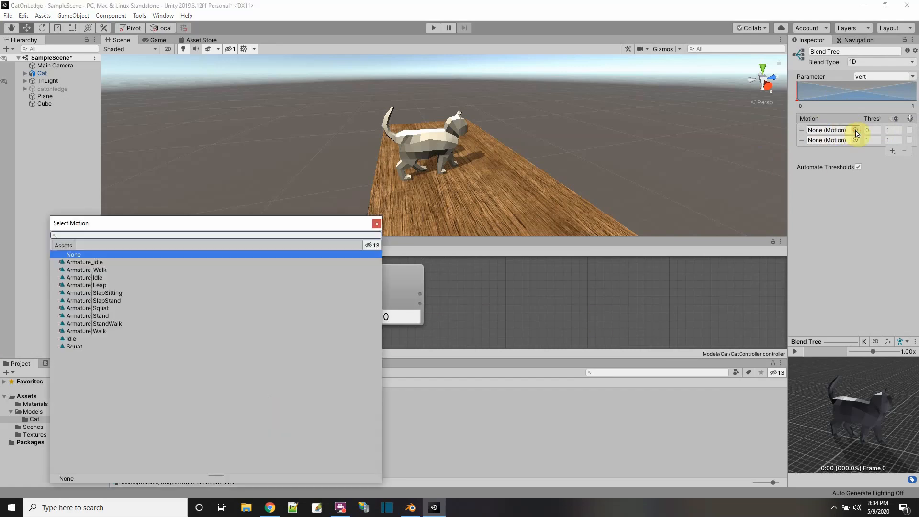
double_click(71, 340)
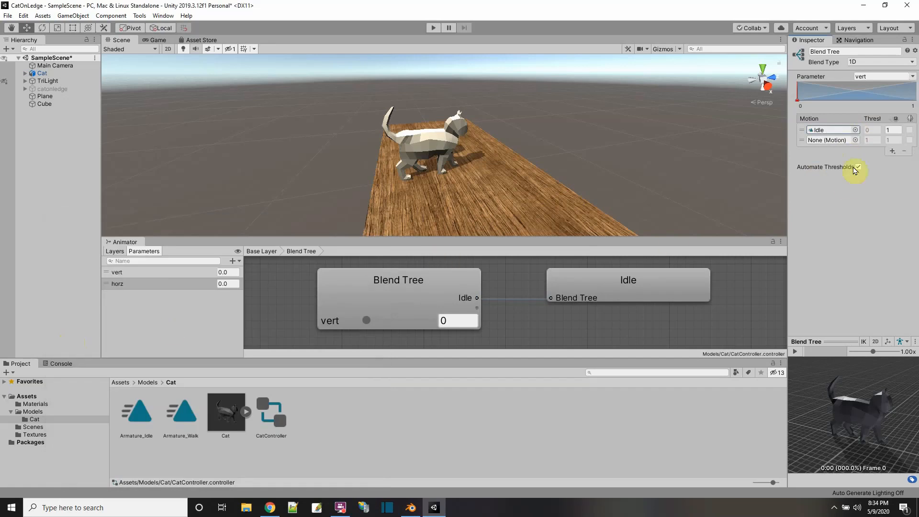
click(856, 141)
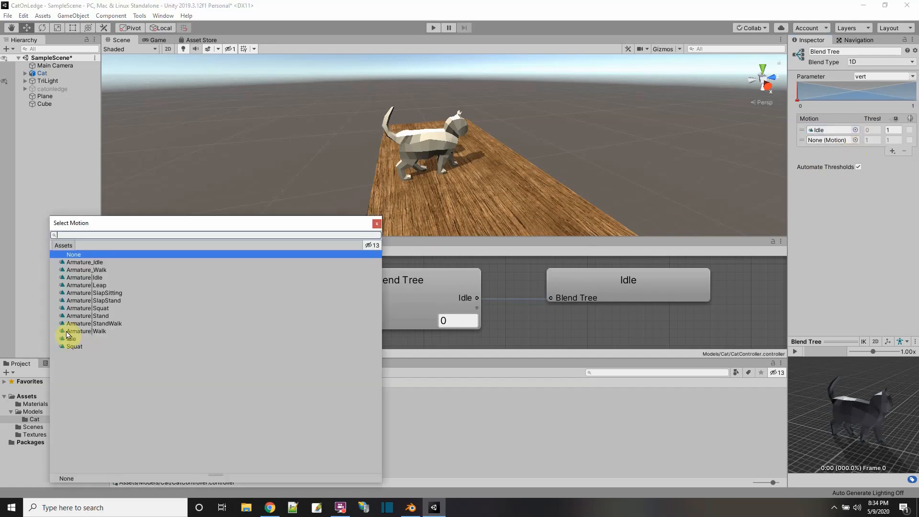
click(89, 332)
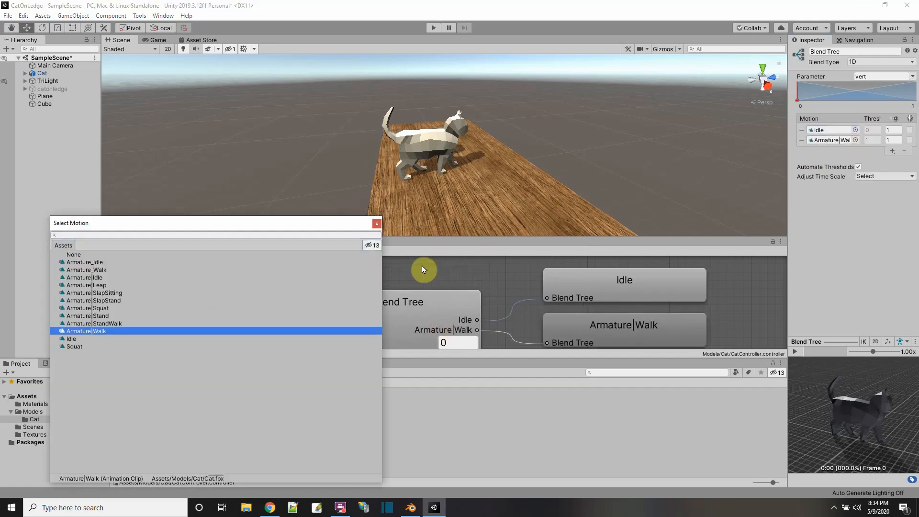
click(377, 224)
Examine the blend tree's vert slider, the thresholds of both motions and the source asset of the Armature|Walk clip
drag(468, 237, 468, 191)
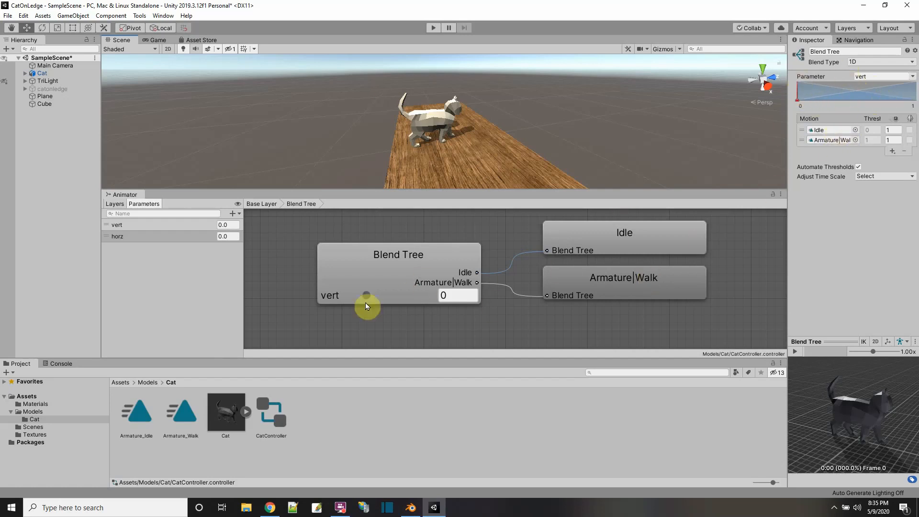
mouse_move(364, 298)
mouse_down()
mouse_move(429, 299)
mouse_move(326, 309)
mouse_up()
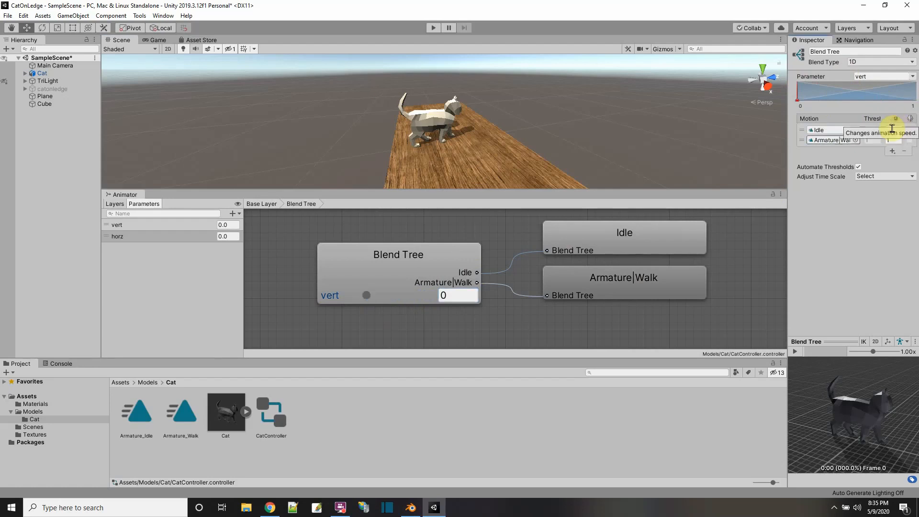
click(875, 130)
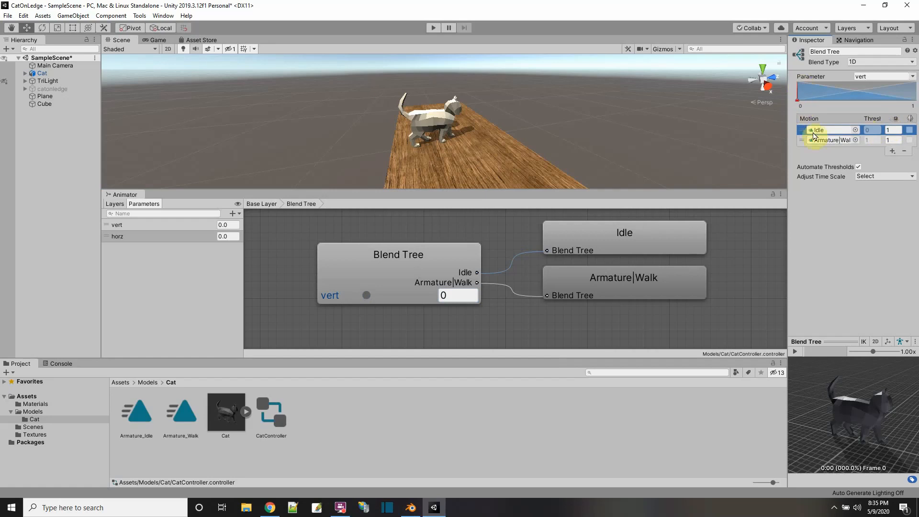
click(833, 140)
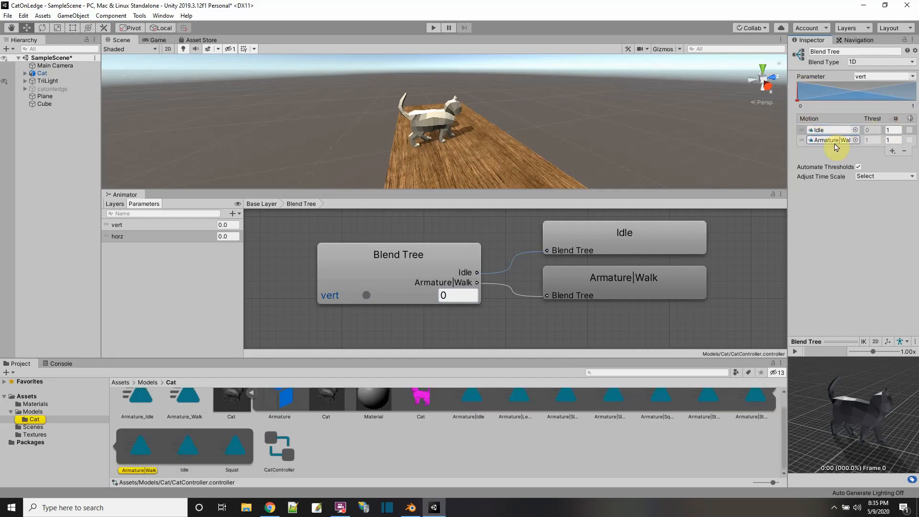
click(878, 142)
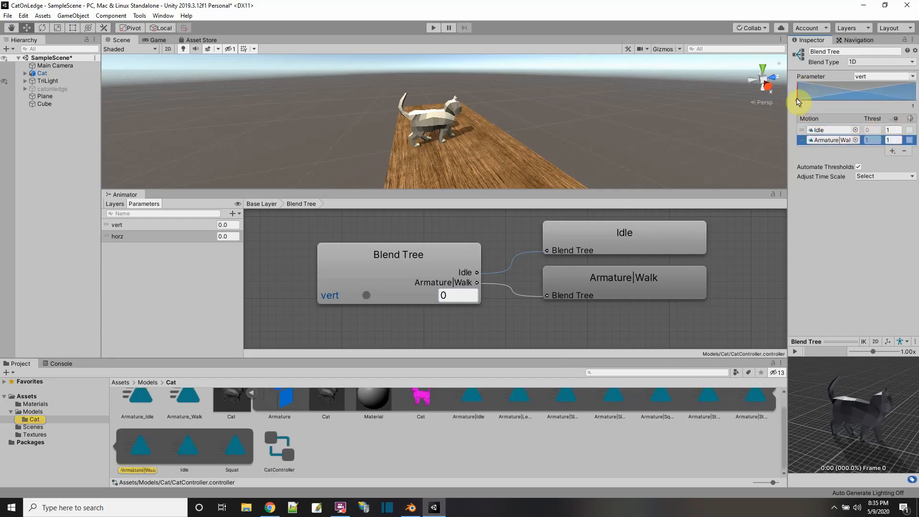
drag(799, 103, 796, 127)
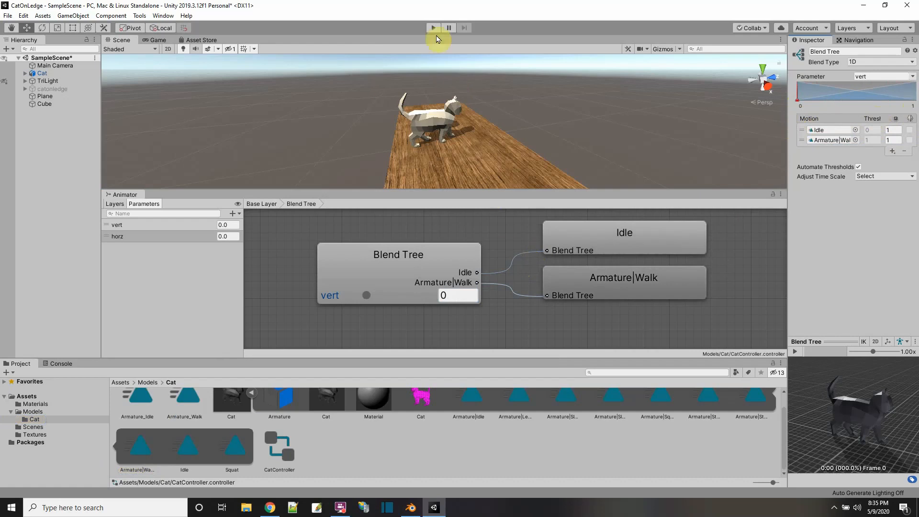
Run the scene and raise the Blend Tree node's vert value to 1 to test the blend from Idle to Armature|Walk
drag(407, 188, 455, 244)
scroll(471, 286, down, 3)
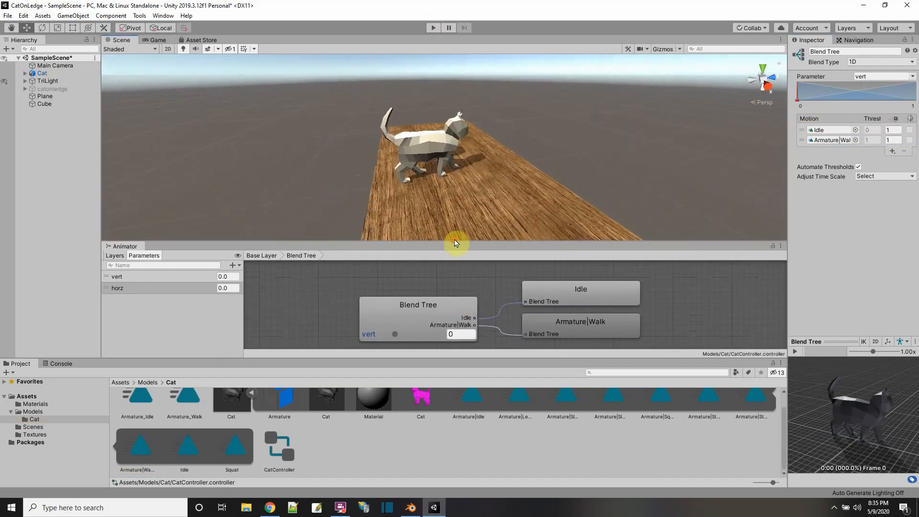
click(433, 29)
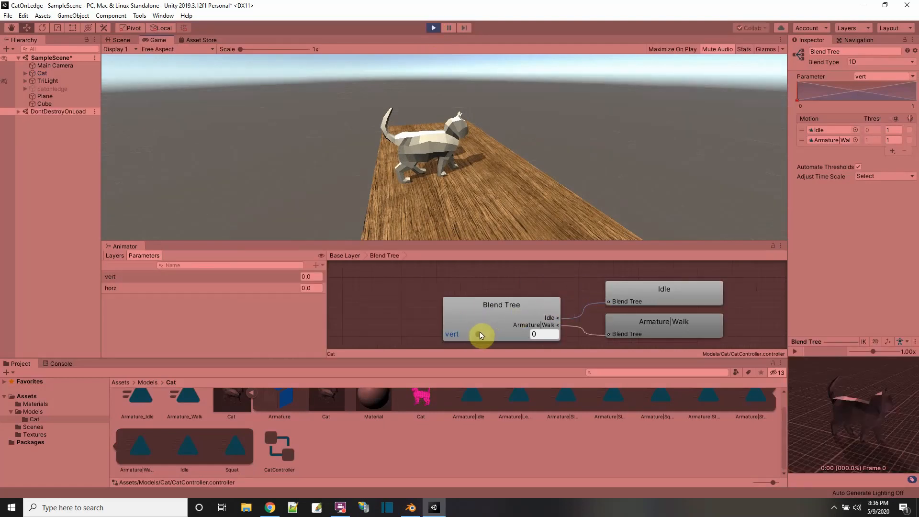
drag(479, 334, 553, 341)
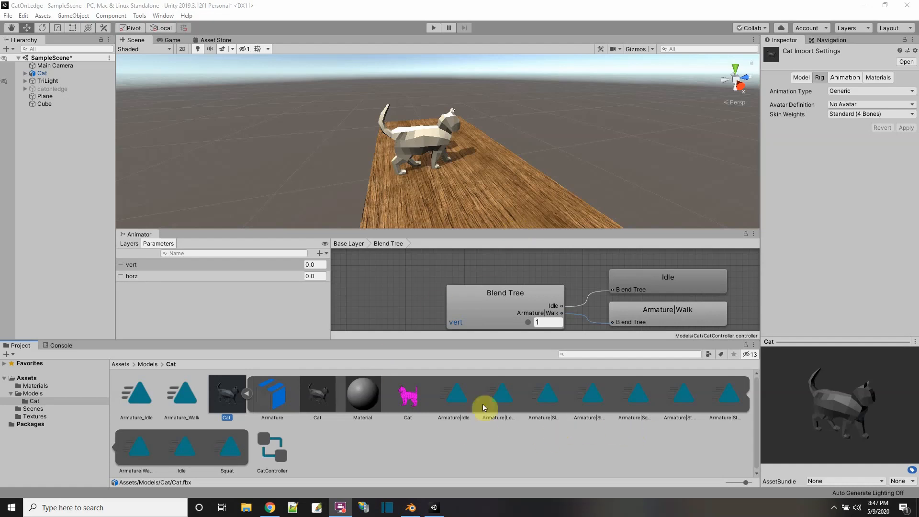
Play the preview of the Armature|Idle clip contained in the Cat model
click(458, 400)
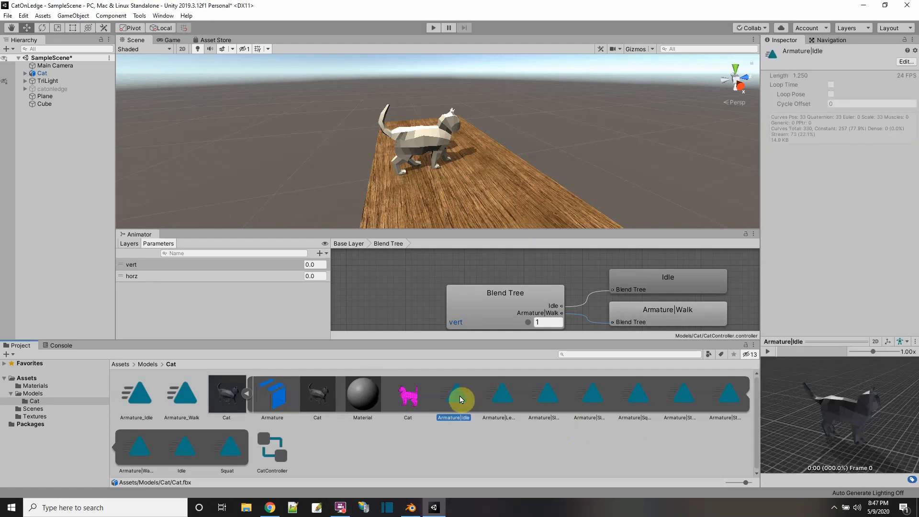
click(769, 353)
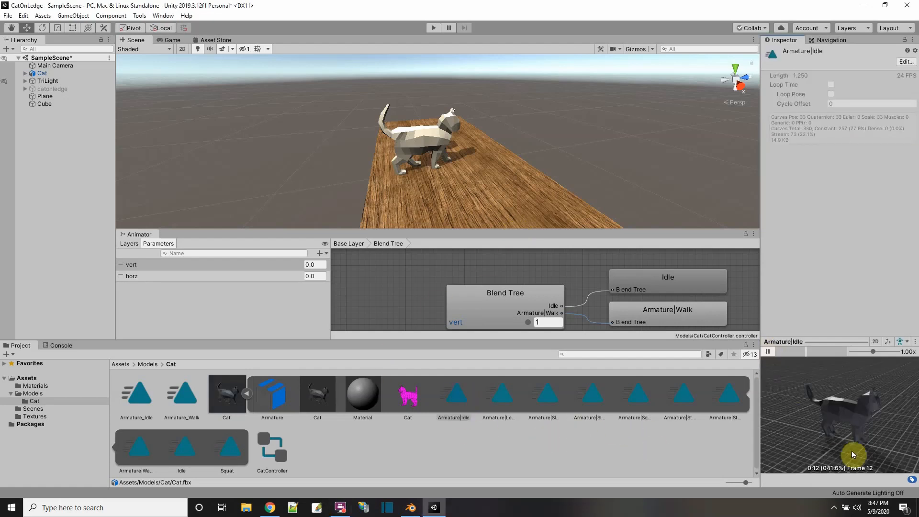
Play and pause the preview of the Armature|Walk clip contained in the Cat model
click(769, 352)
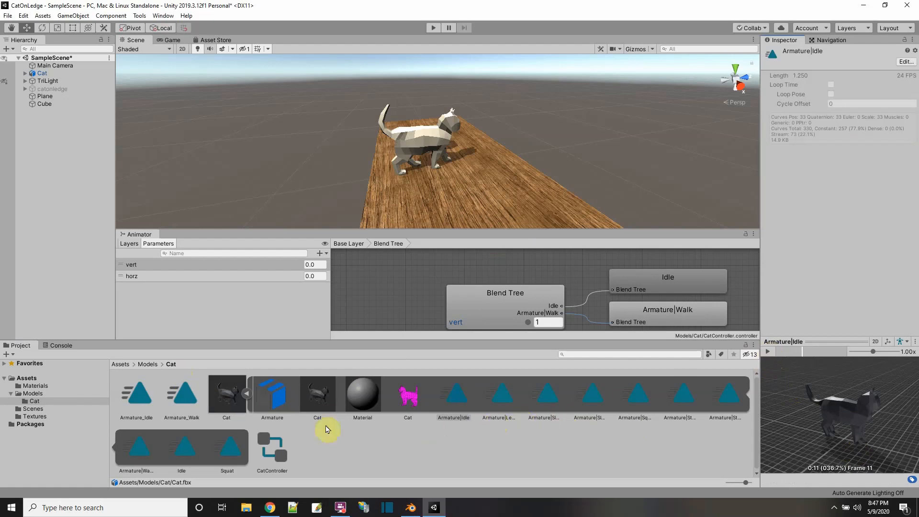
click(138, 447)
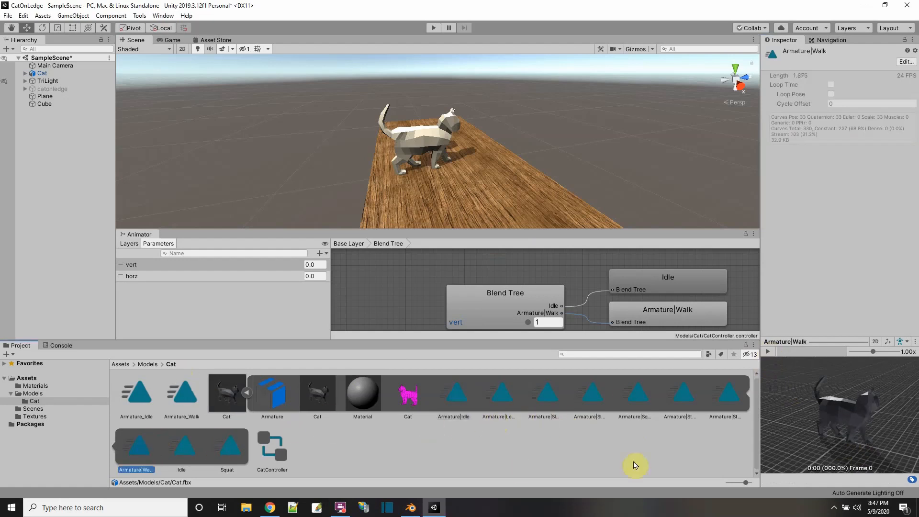
click(770, 352)
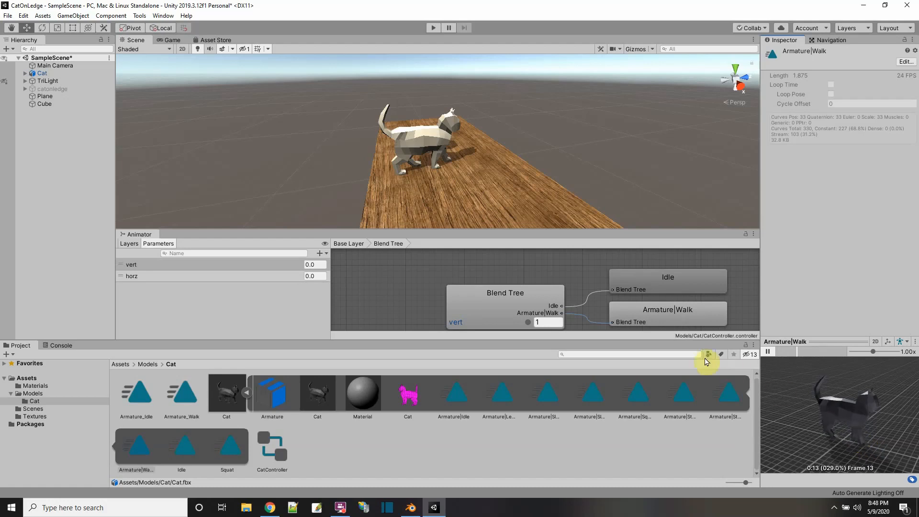
click(768, 352)
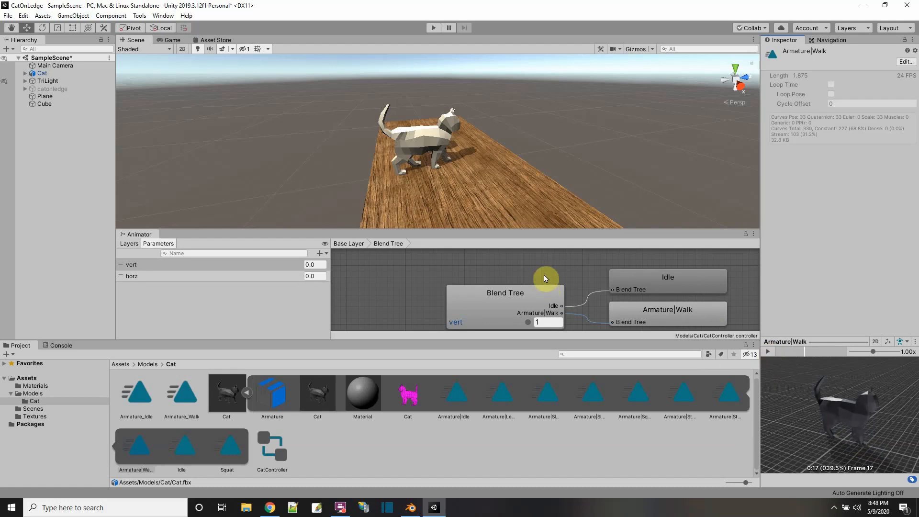
Run the scene, raise the Blend Tree node's vert value to 1 and return it to 0, and stop the run
click(433, 28)
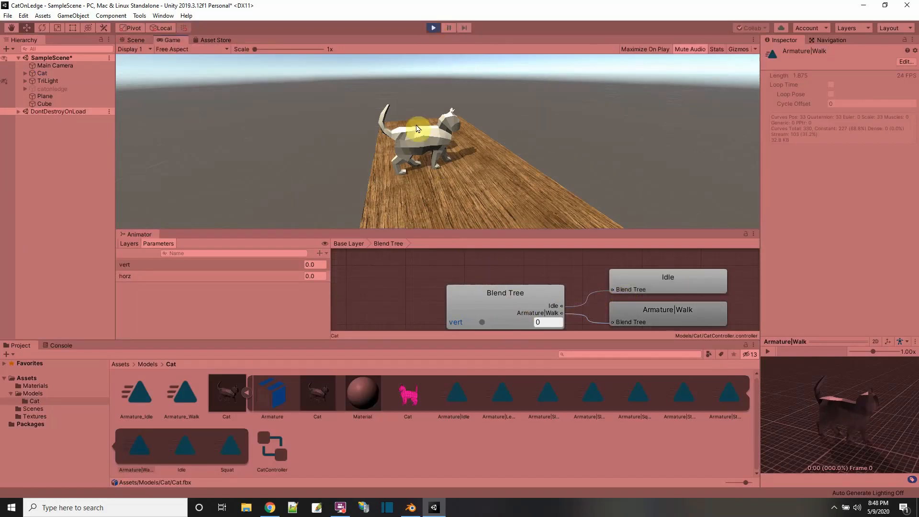
drag(483, 324, 539, 323)
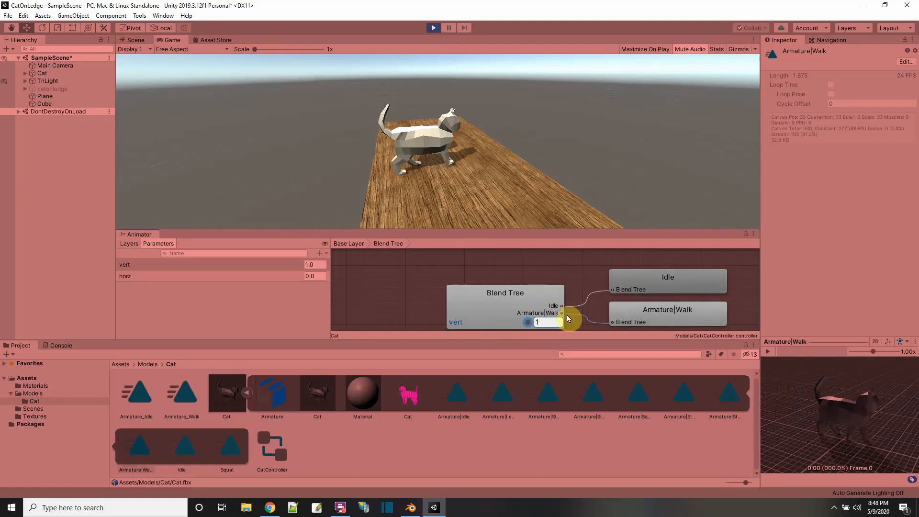
drag(531, 322, 464, 317)
click(433, 28)
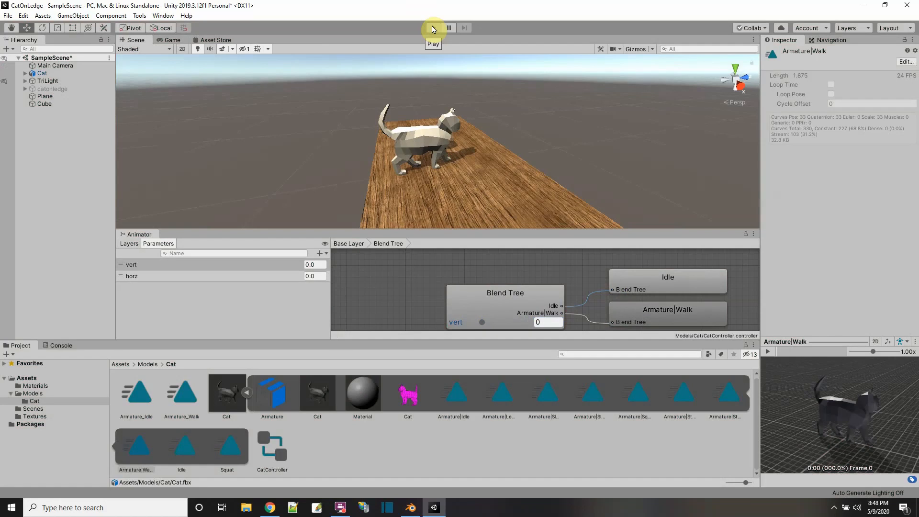
Switch to Blender, enlarge the Action Editor area and expand the Walk action's Summary into its bone channels
click(864, 7)
click(435, 508)
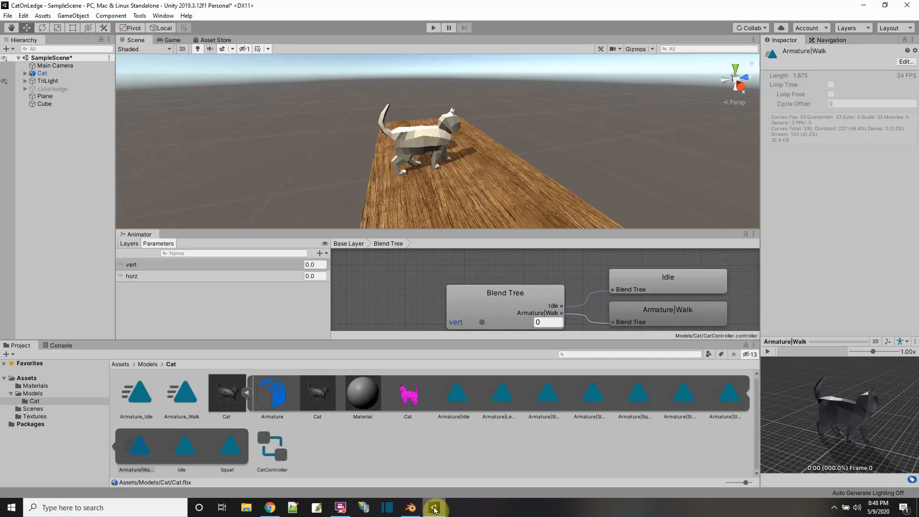
click(434, 509)
click(413, 506)
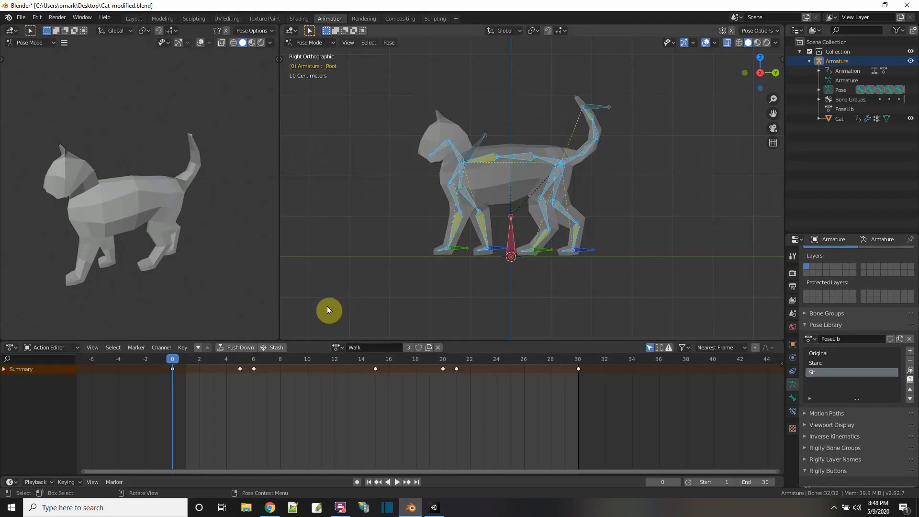
drag(306, 340, 309, 308)
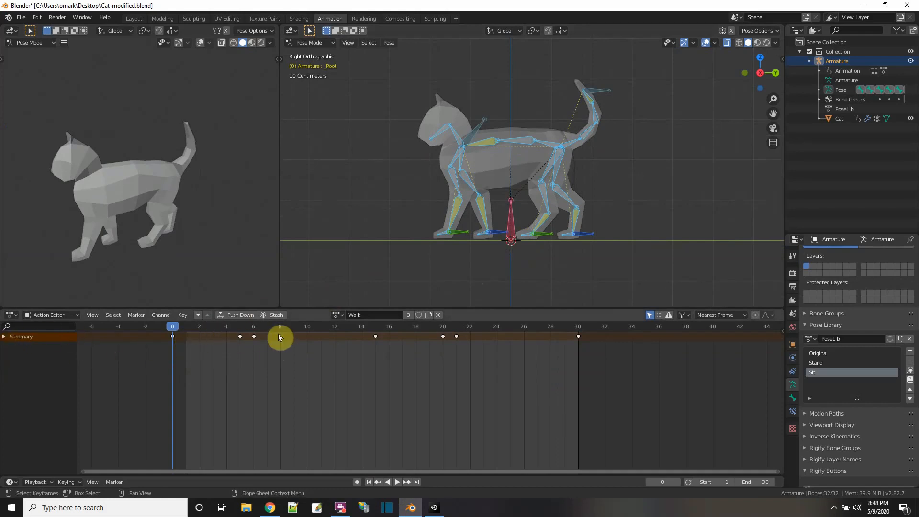
click(5, 337)
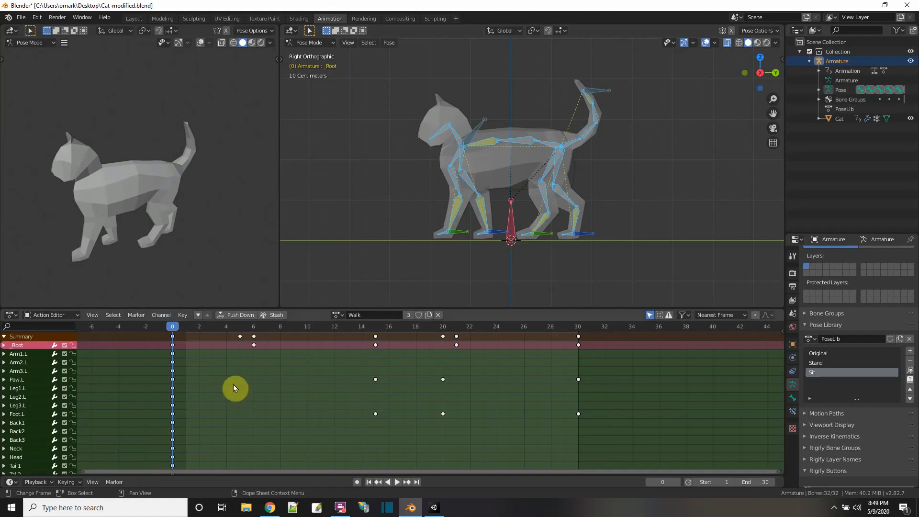
Delete the Walk action's keyframes at frame 5
click(239, 337)
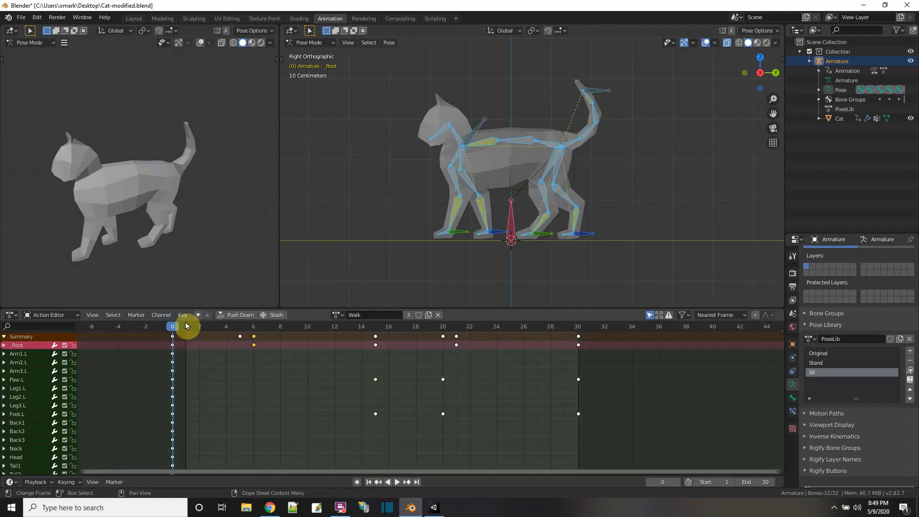
drag(171, 326, 240, 322)
click(240, 337)
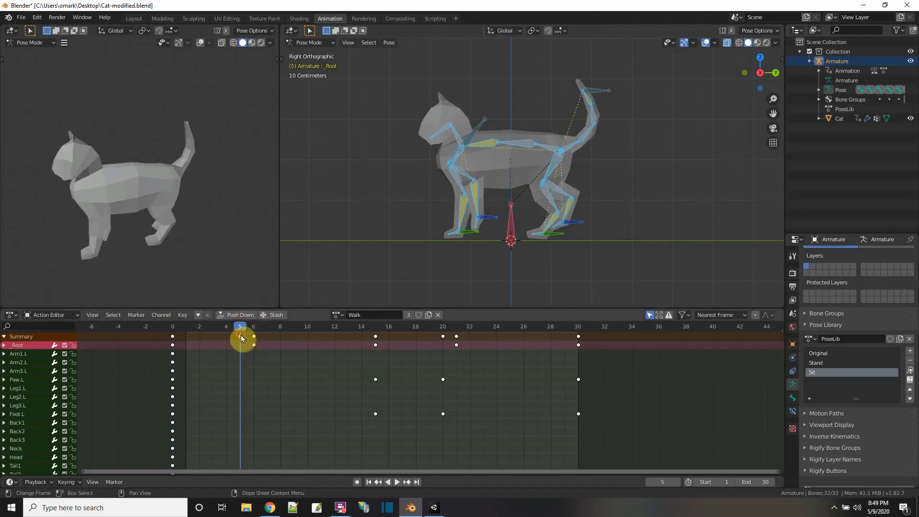
right_click(241, 339)
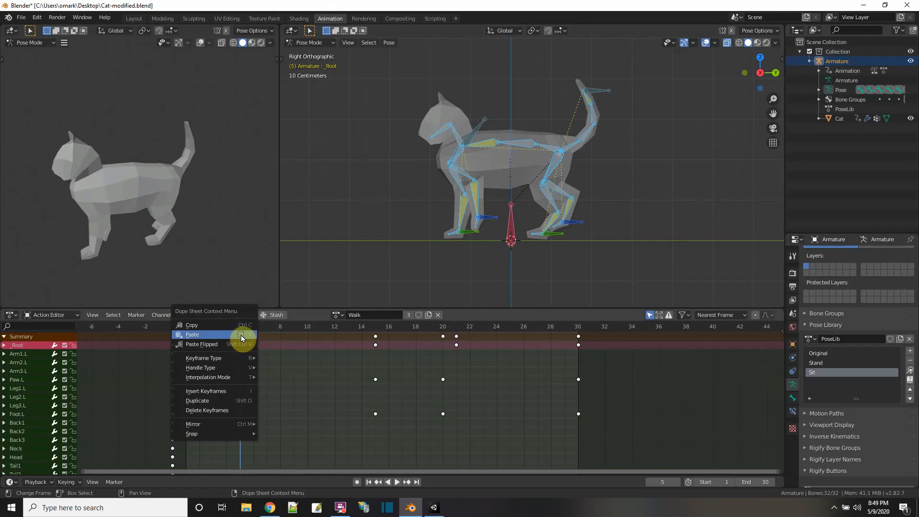
click(207, 411)
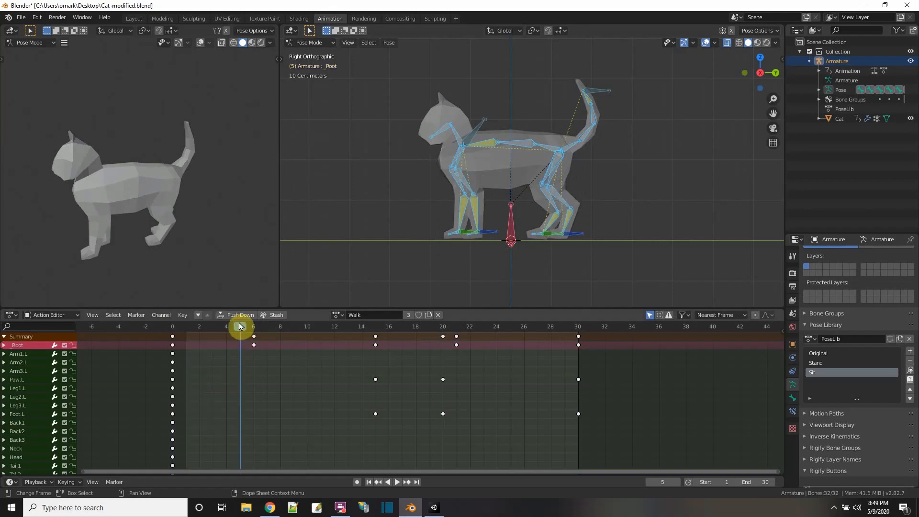
Play the Walk action from frame 0 to check the motion, and undo the deletion of the frame 5 keyframes
drag(174, 327, 160, 431)
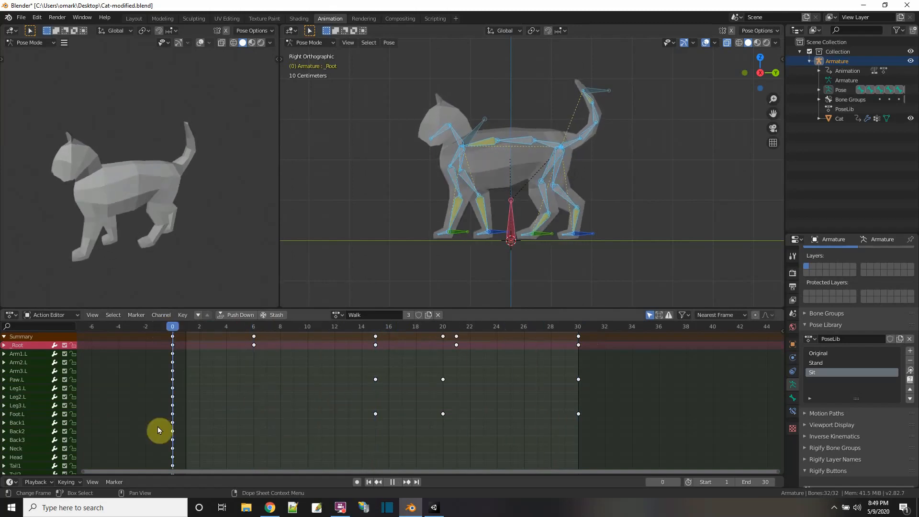
click(400, 483)
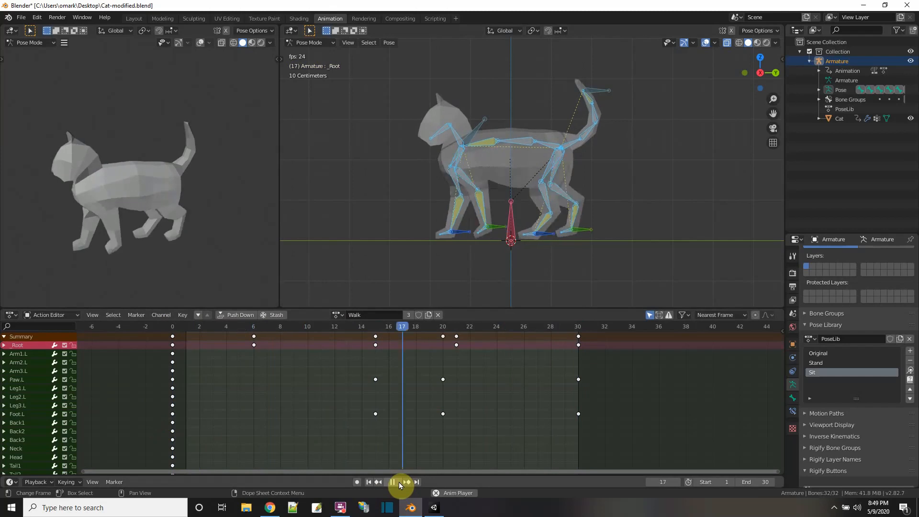
click(399, 484)
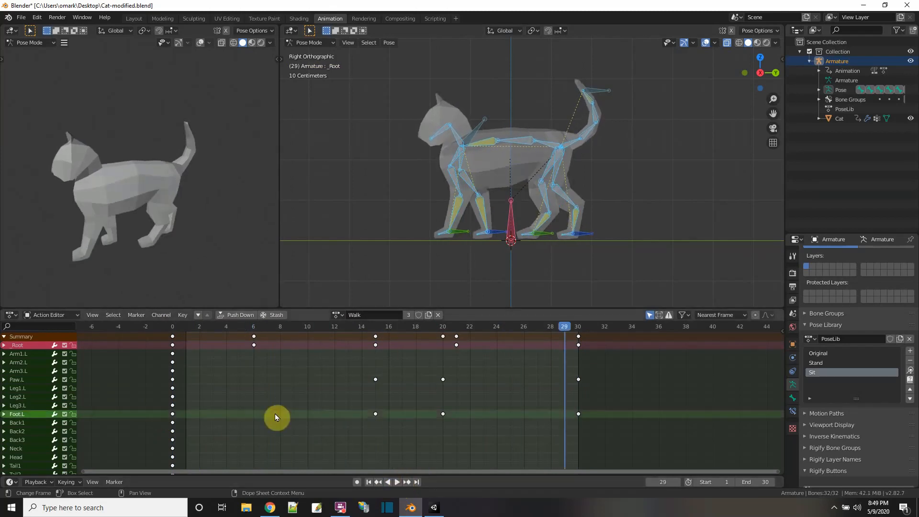
key(ctrl+z)
key(ctrl+z)
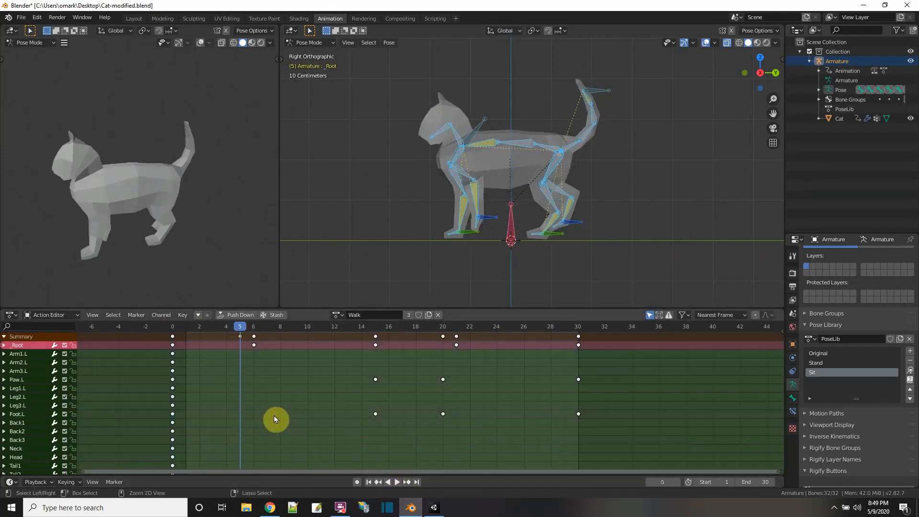
Play the Walk action with its frame 5 keyframes and return the playhead to frame 0
click(400, 483)
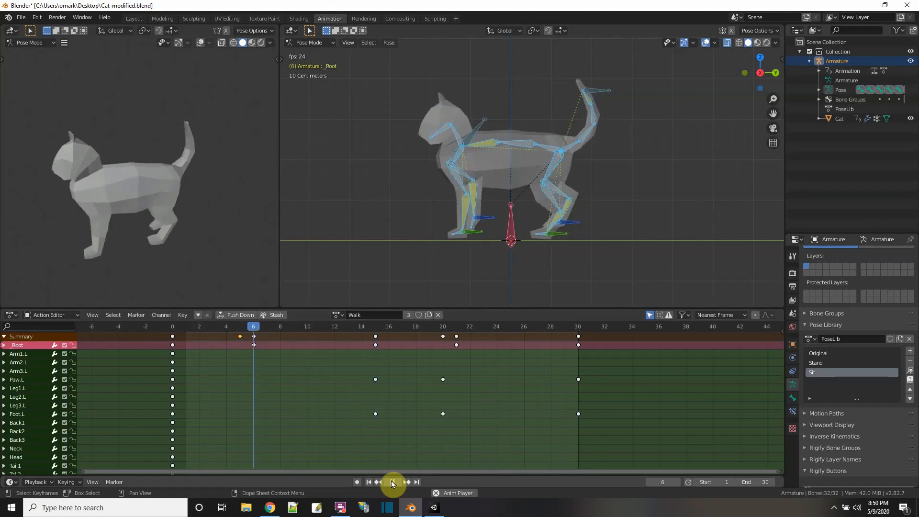
click(391, 483)
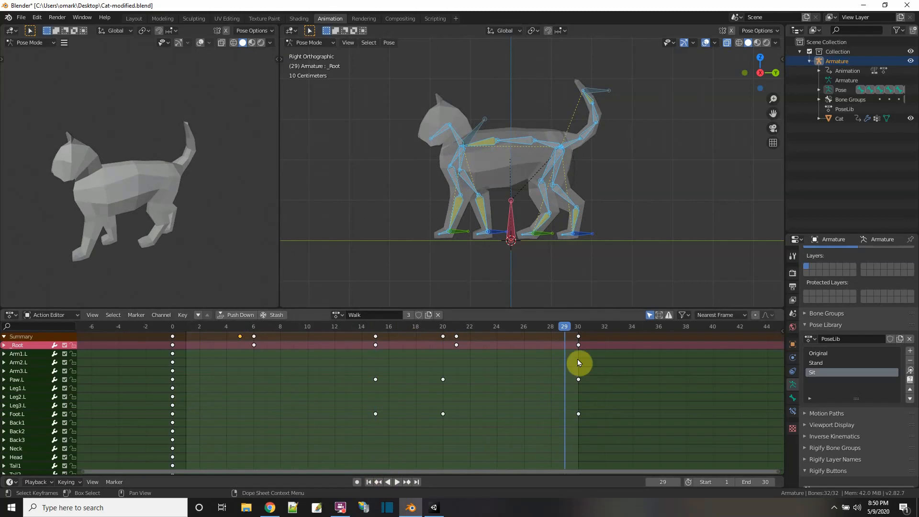
key(space)
drag(563, 326, 170, 367)
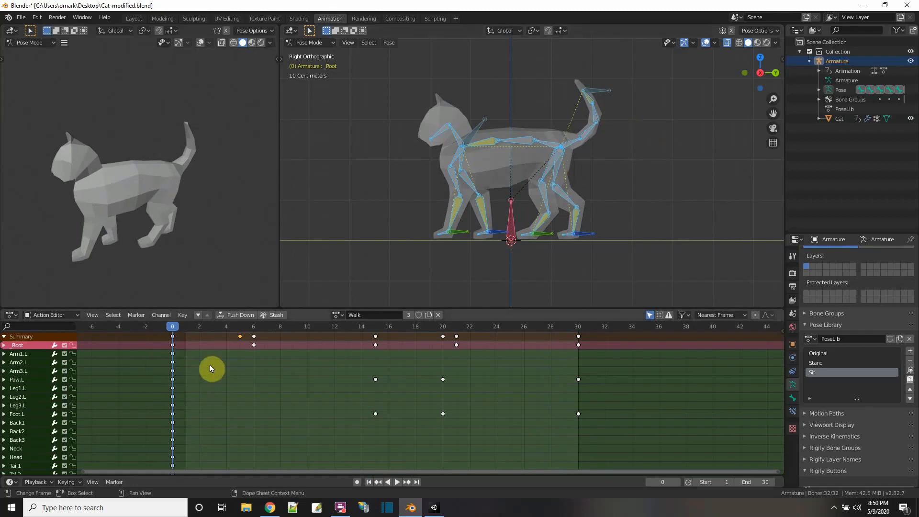
Delete the Walk action's frame 0 keyframes for the Arm1.L, Arm2.L and Arm3.L bones
drag(324, 374, 177, 362)
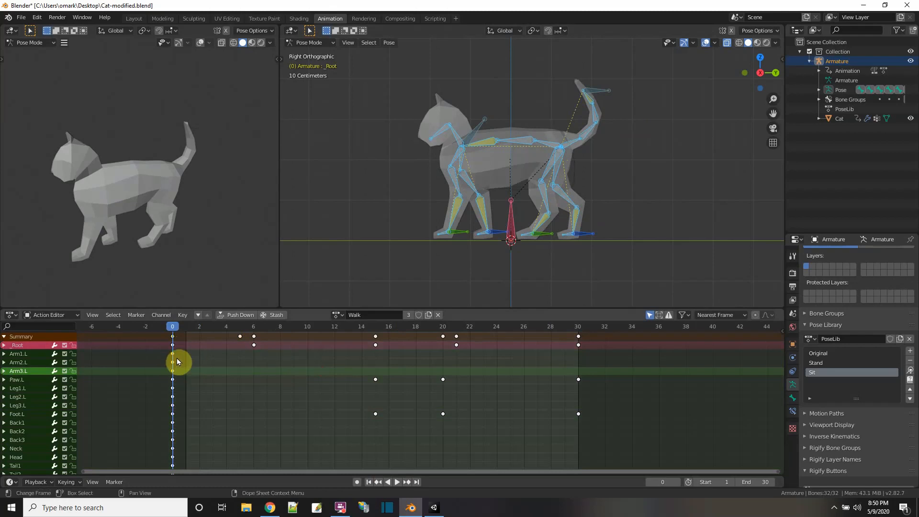
key(x)
click(178, 361)
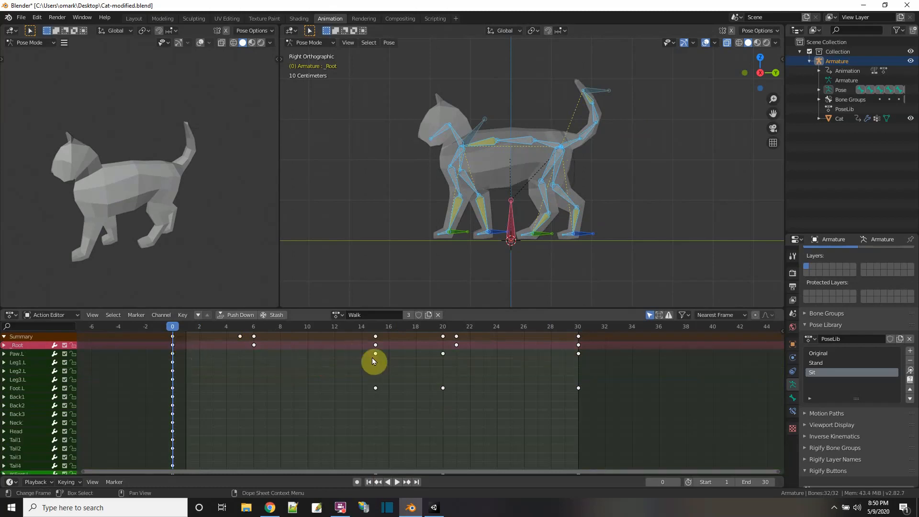
Delete the Walk action's frame 0 keyframes for the Leg1.L, Leg2.L and Leg3.L bones
mouse_move(209, 378)
mouse_down()
mouse_move(151, 358)
mouse_move(203, 361)
mouse_up()
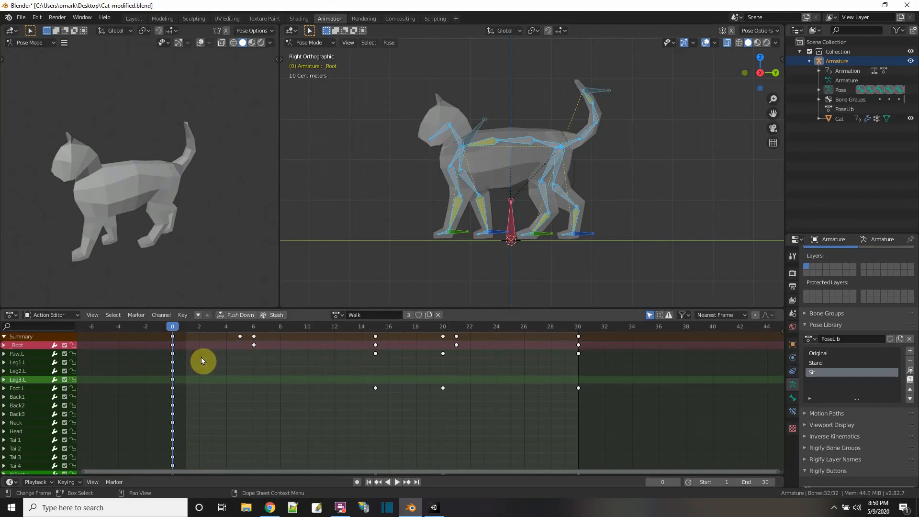
click(21, 17)
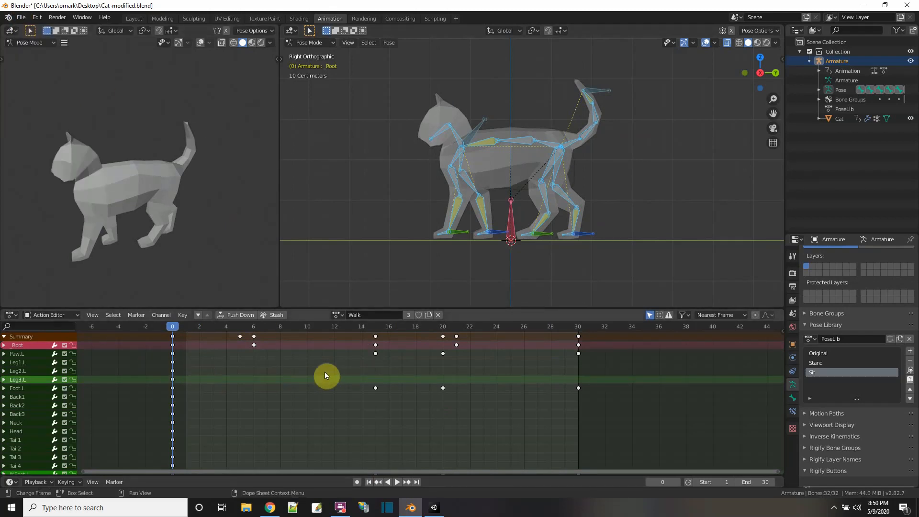
click(249, 366)
click(240, 380)
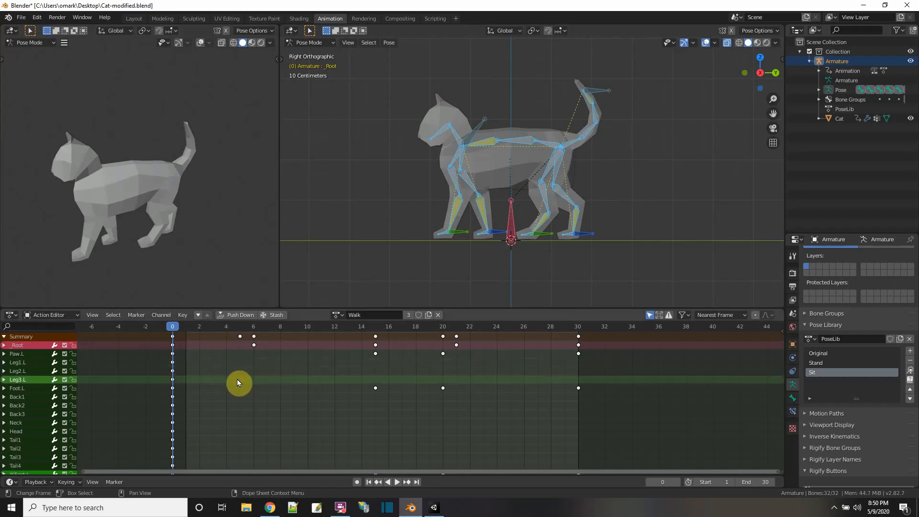
drag(237, 379, 150, 366)
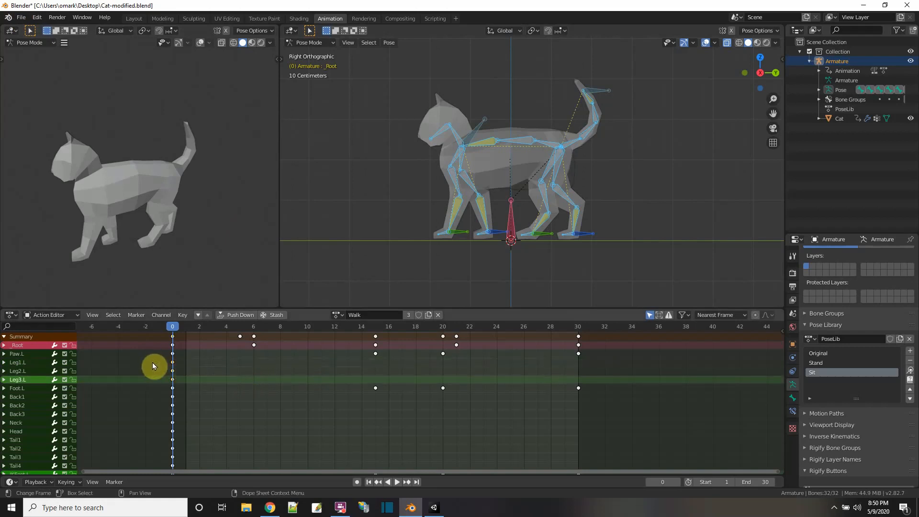
key(x)
click(169, 362)
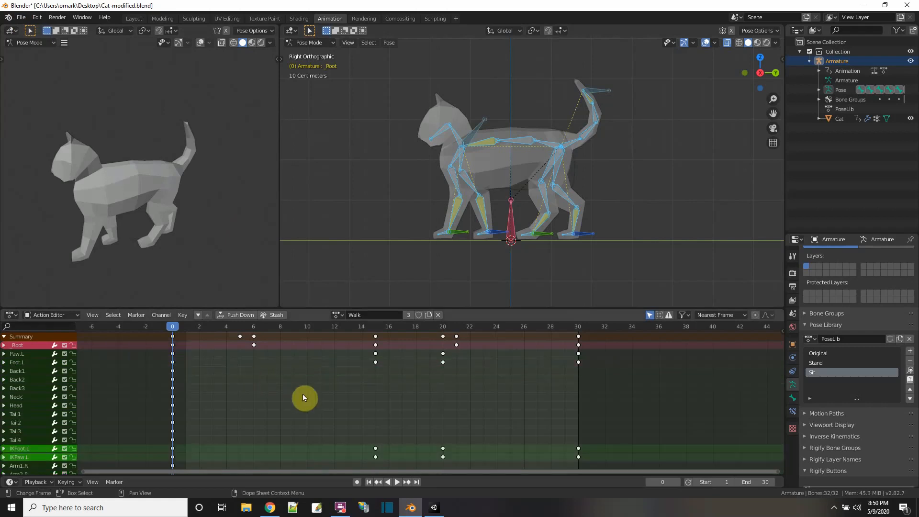
Delete the Walk action's frame 0 keyframes for all back bones, the neck, the head and the Tail1 to Tail4 bones
drag(300, 439, 151, 359)
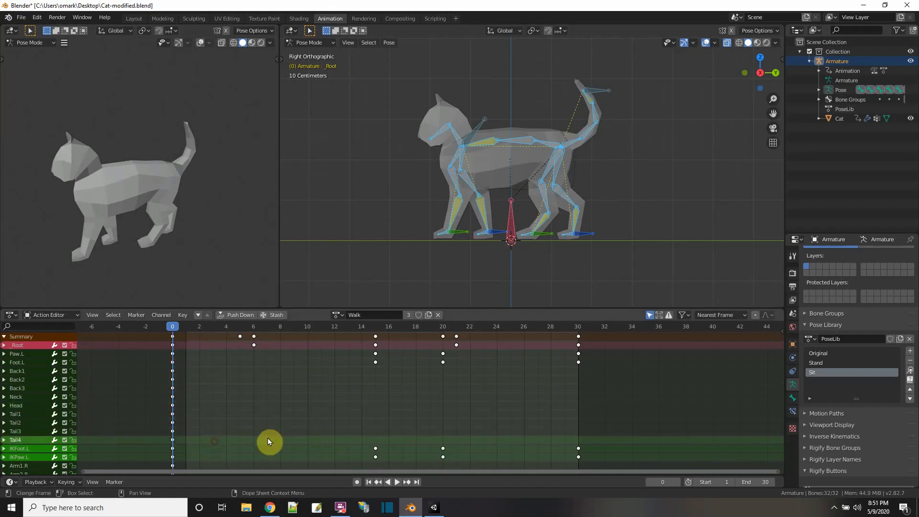
drag(276, 440, 155, 372)
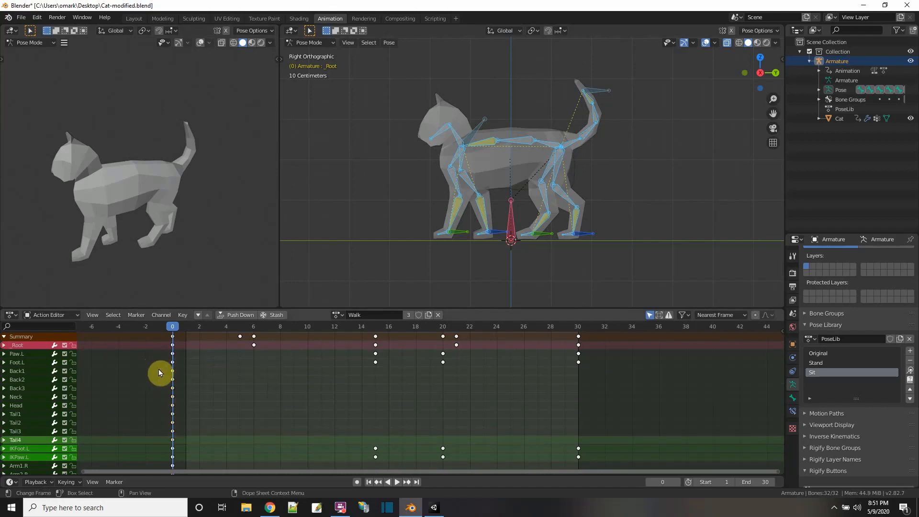
key(x)
click(138, 370)
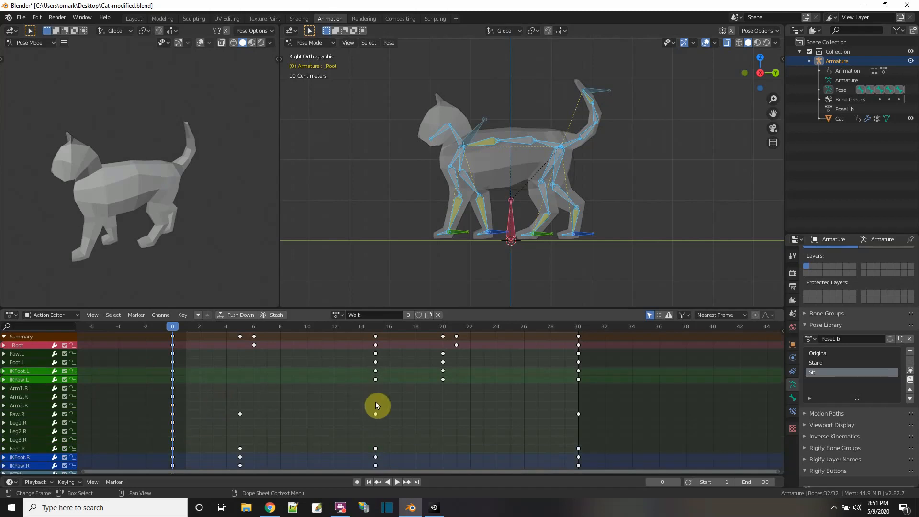
Delete the Walk action's frame 0 keyframes for the Arm1.R to Arm3.R and Leg1.R to Leg3.R bones
drag(375, 406, 165, 390)
key(x)
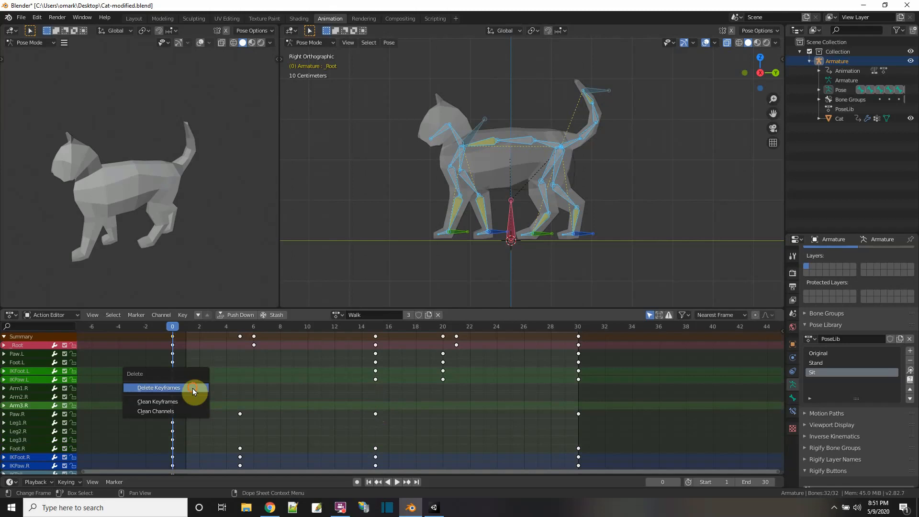
click(193, 389)
drag(367, 414, 160, 397)
key(x)
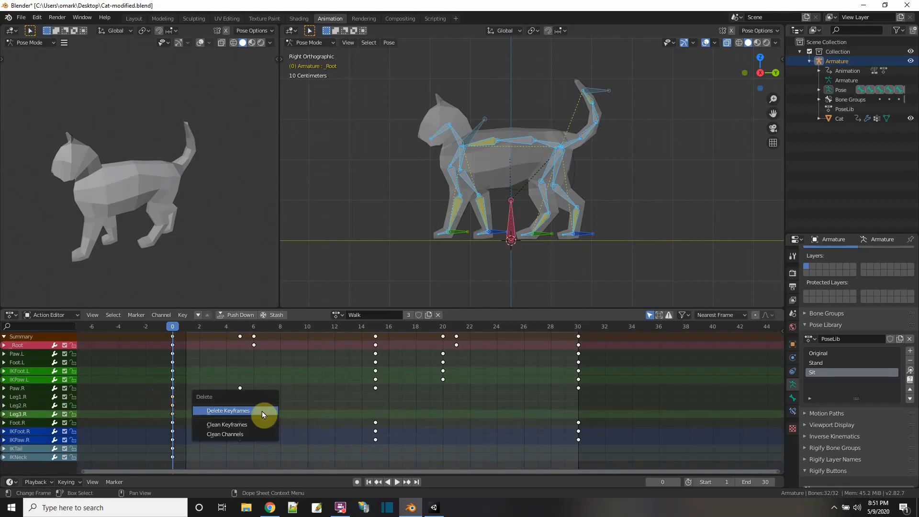
click(218, 412)
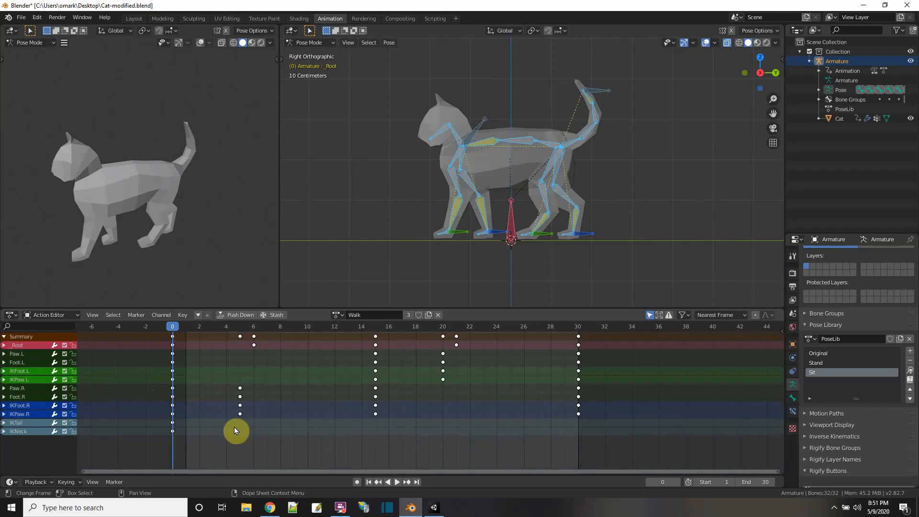
Try to delete the Walk action's frame 0 keyframes for the IKTail and IKNeck bones, and undo the deletion
drag(370, 432, 152, 423)
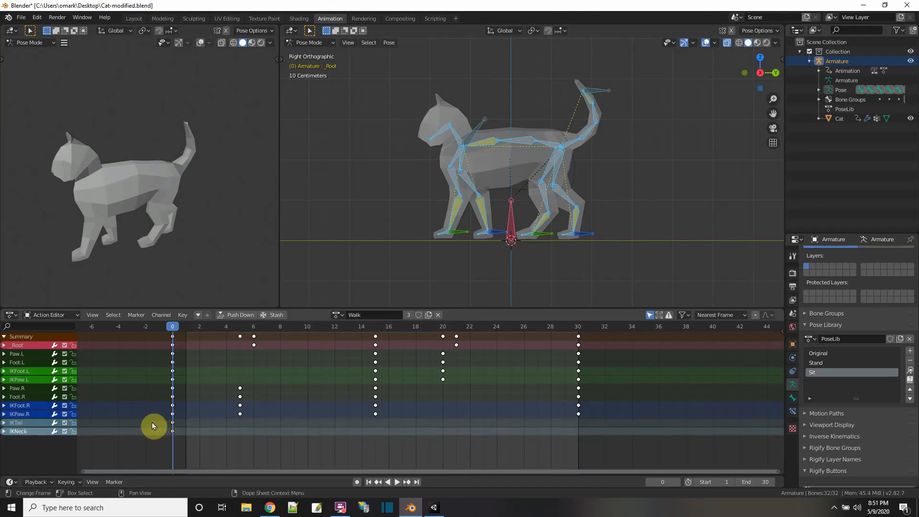
key(x)
click(145, 422)
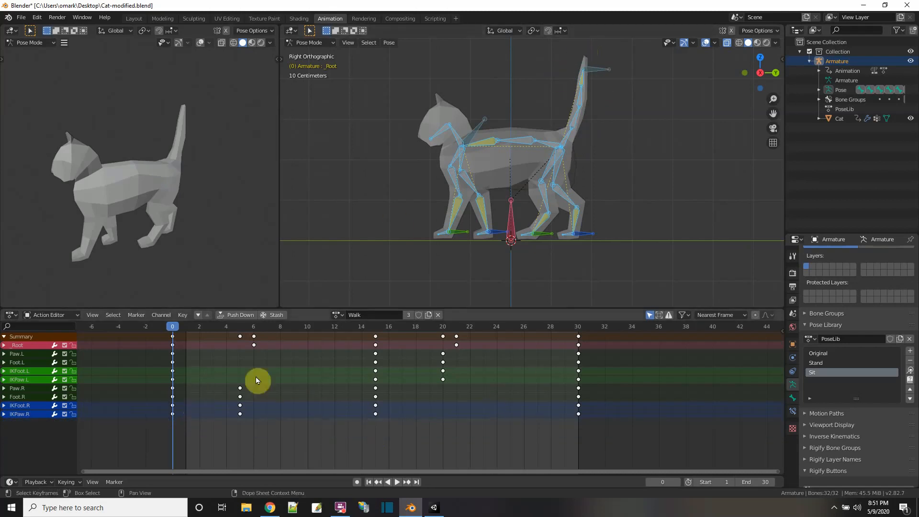
key(ctrl+v)
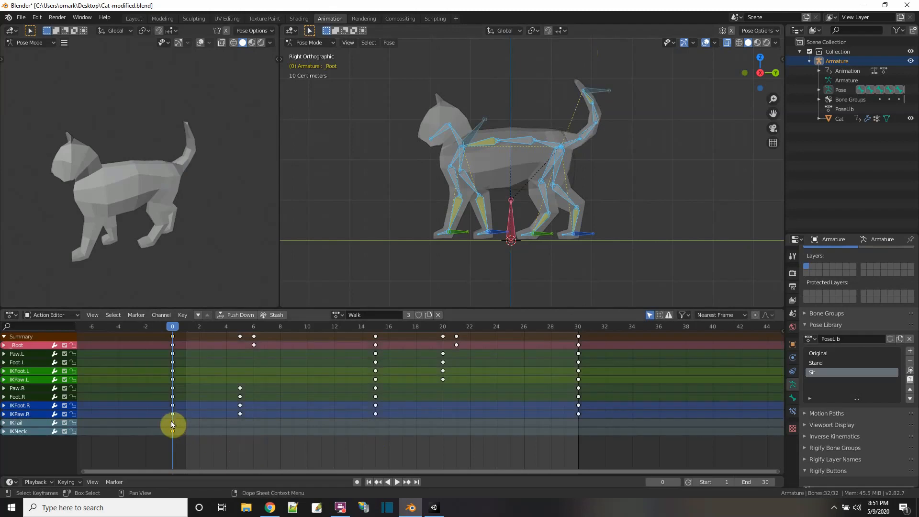
Try to delete only the IKNeck keyframe at frame 0, play the walk to check it, and undo the deletion
drag(181, 438, 164, 433)
key(x)
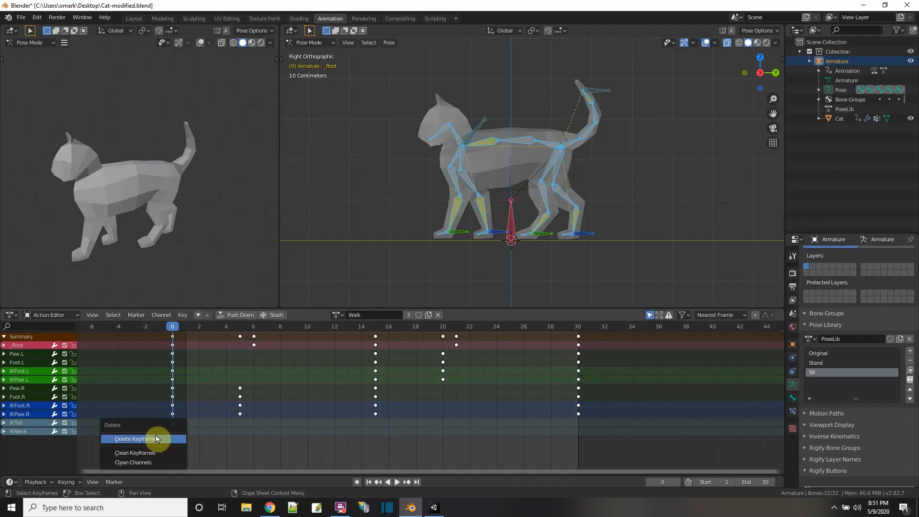
click(156, 438)
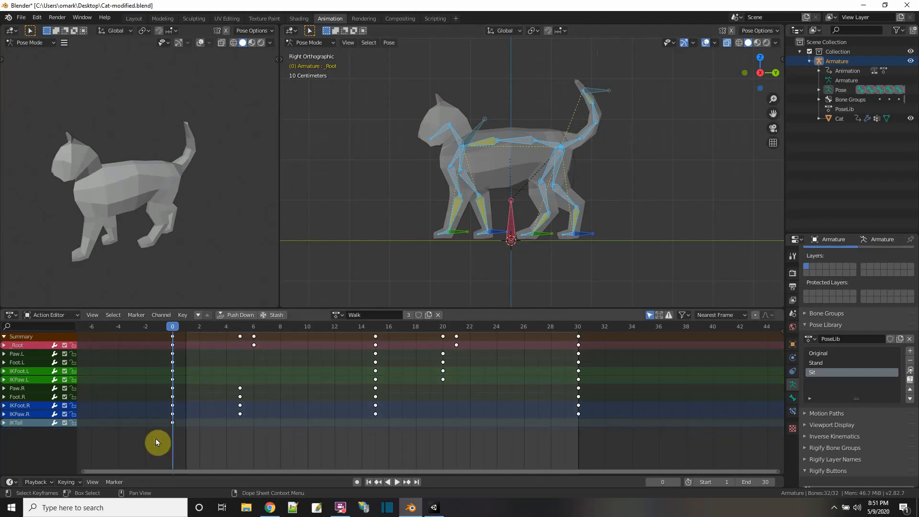
click(397, 482)
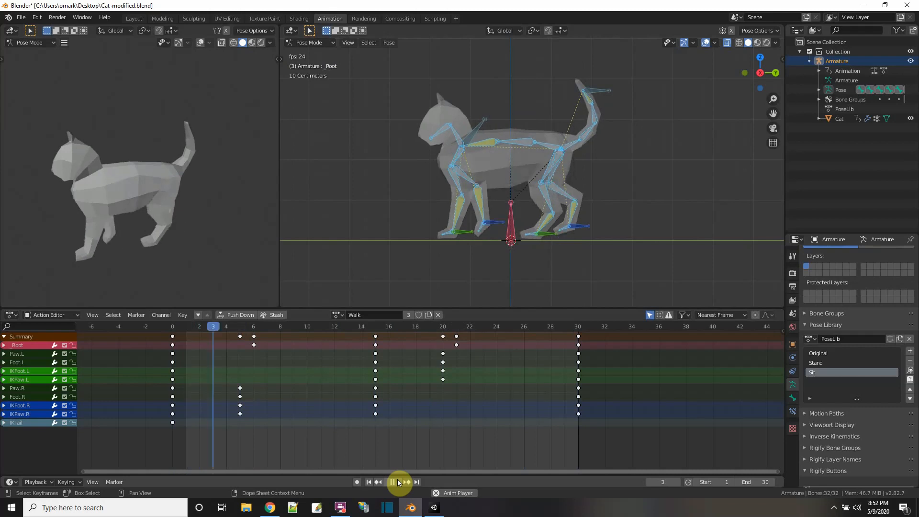
click(397, 481)
key(ctrl+z)
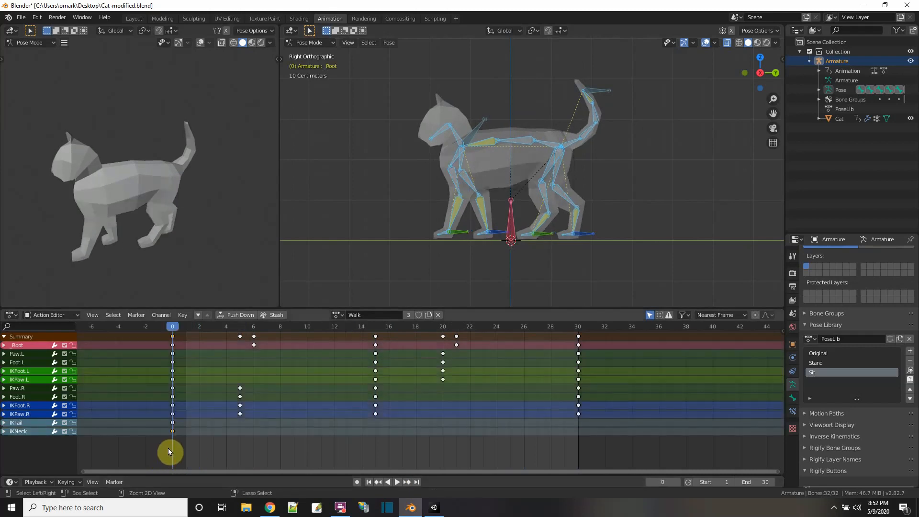
Delete the Walk action's IKNeck keyframe at frame 30
click(397, 482)
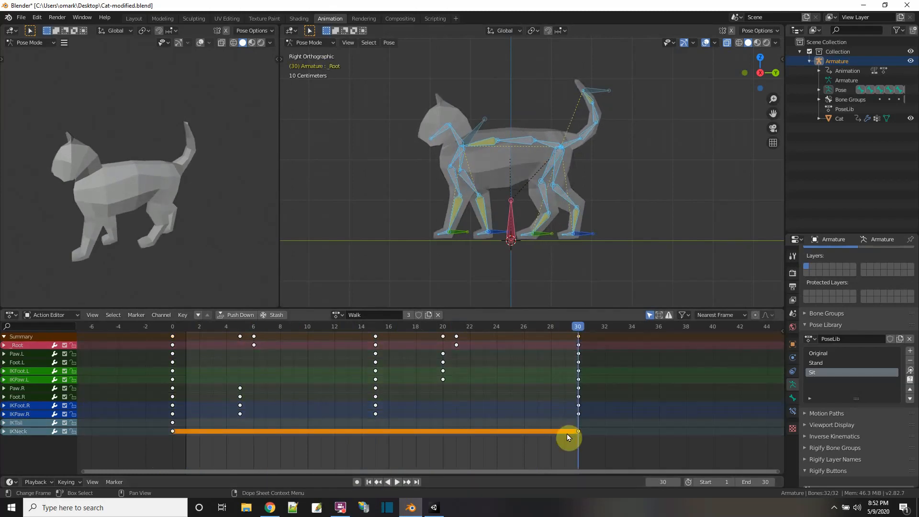
key(x)
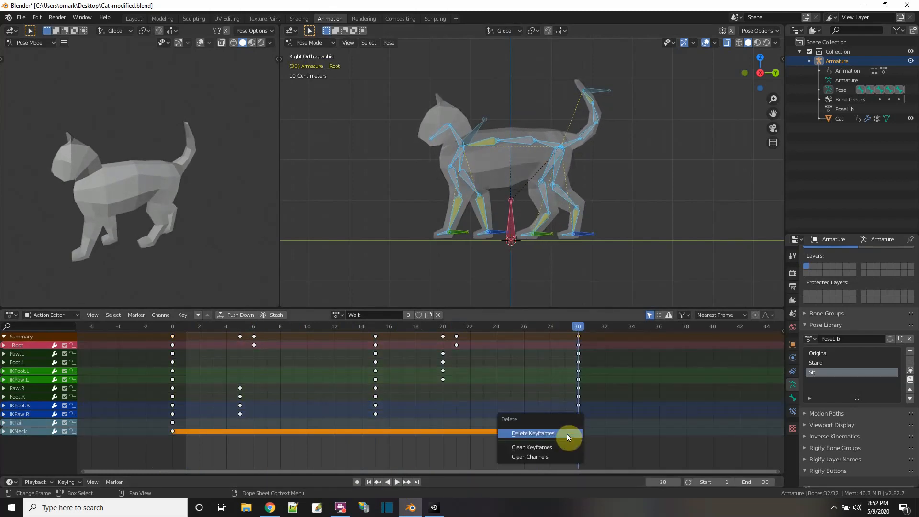
click(567, 434)
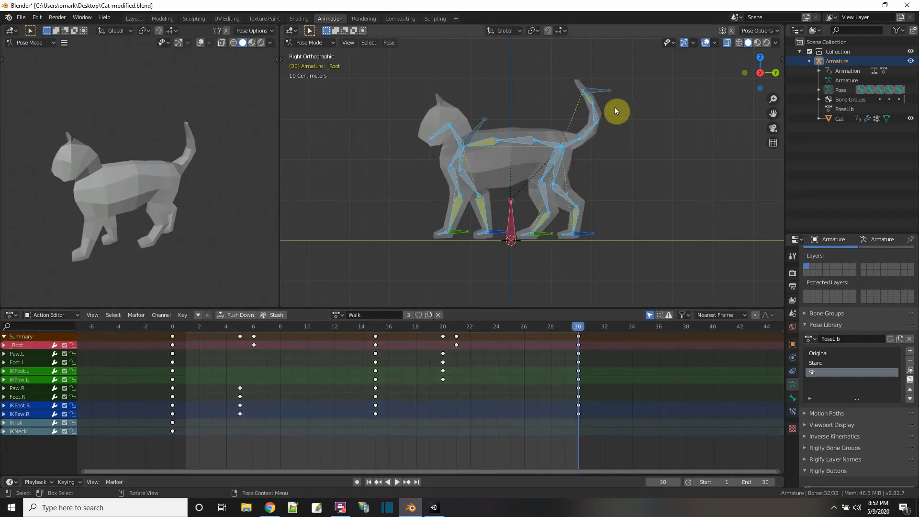
Make the IKTail bone active, play the Walk animation with all bones selected, and save the file
click(598, 90)
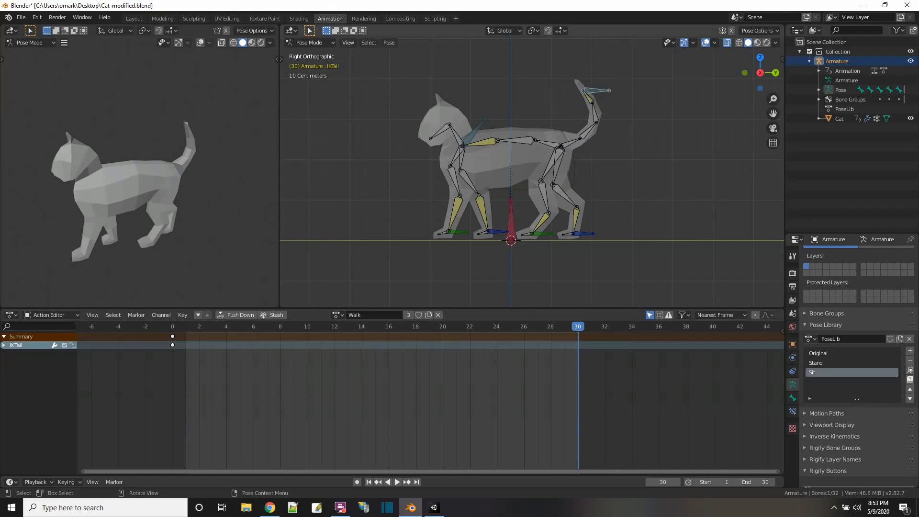
key(ctrl+End)
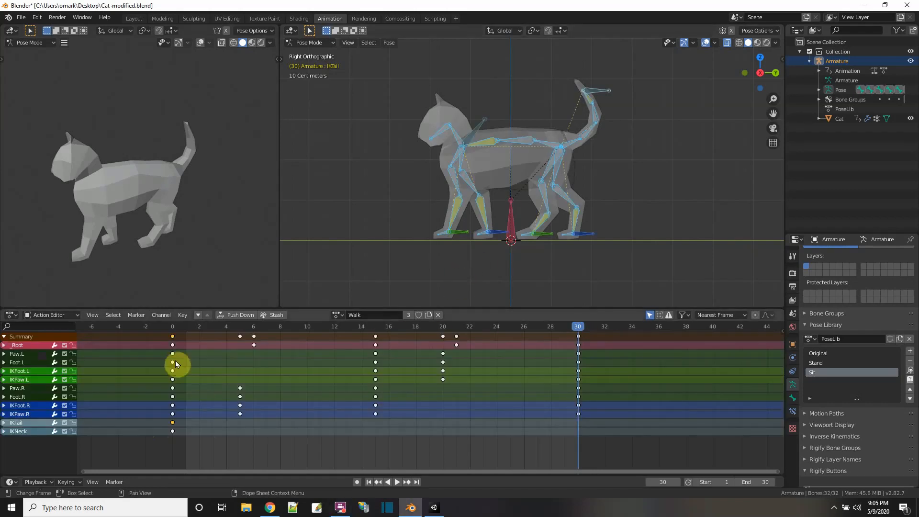
click(397, 483)
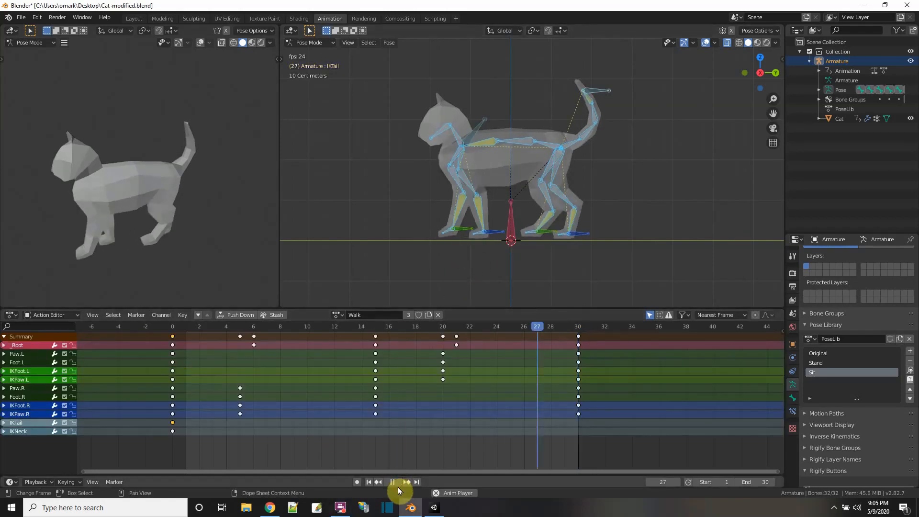
click(396, 483)
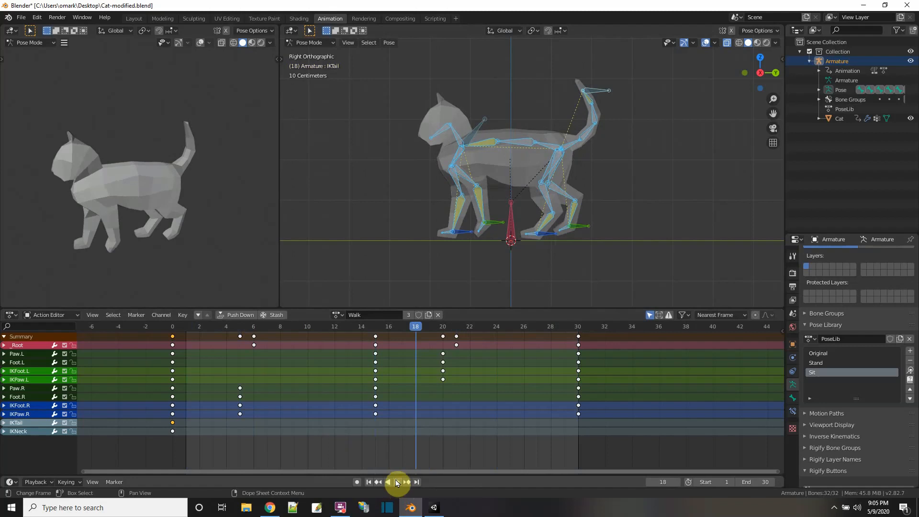
click(21, 17)
click(45, 81)
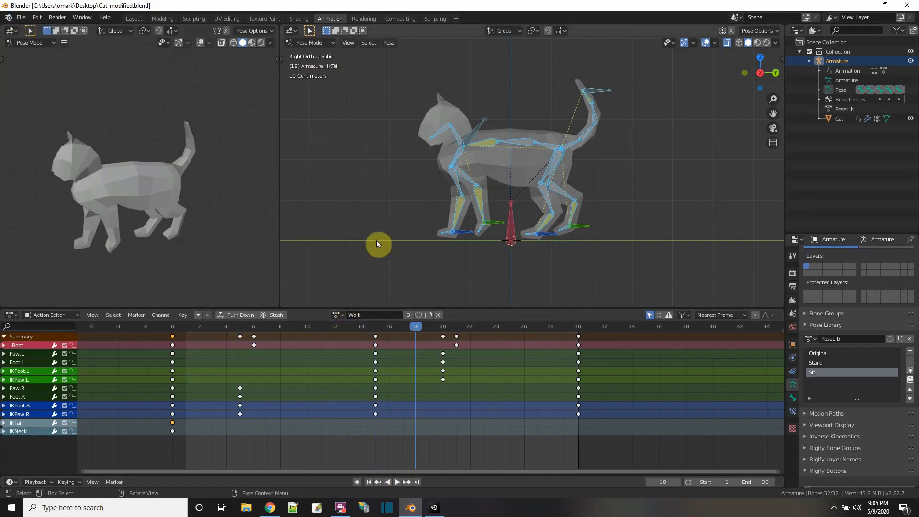
Switch the Action Editor to the Idle action and play its animation
click(341, 314)
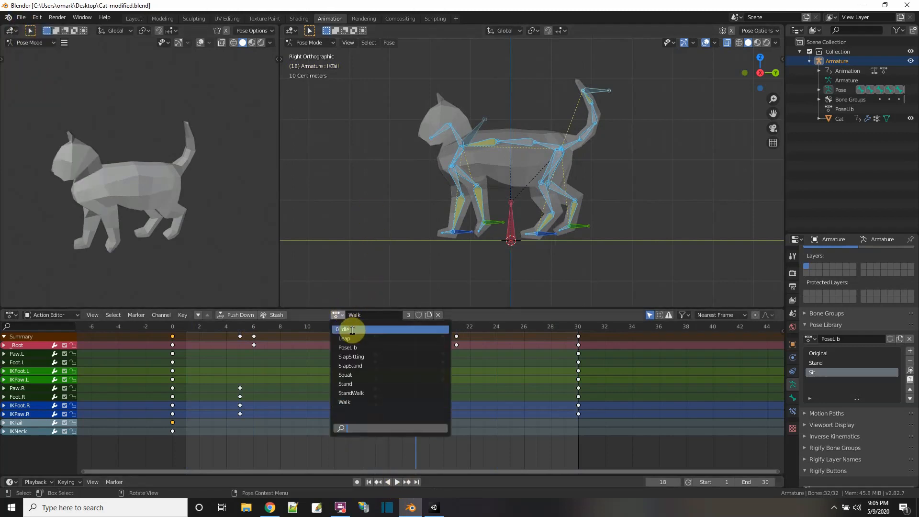
click(352, 330)
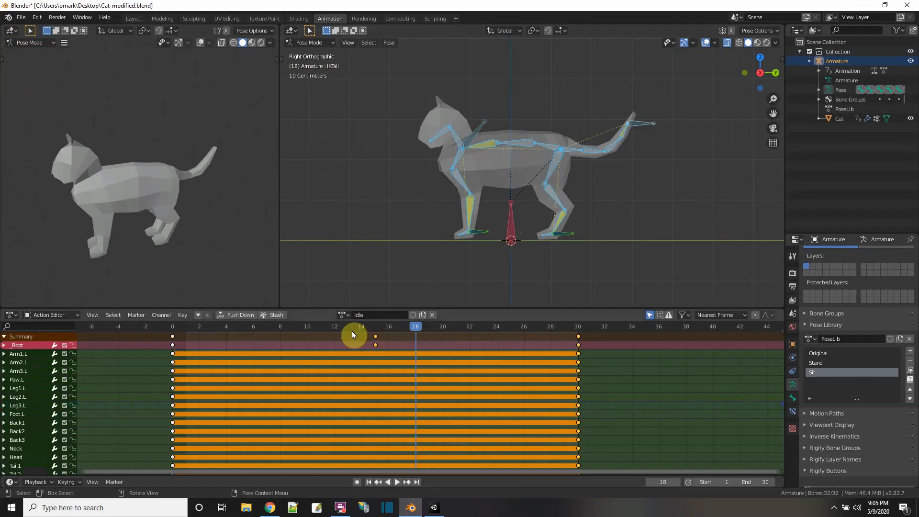
click(397, 484)
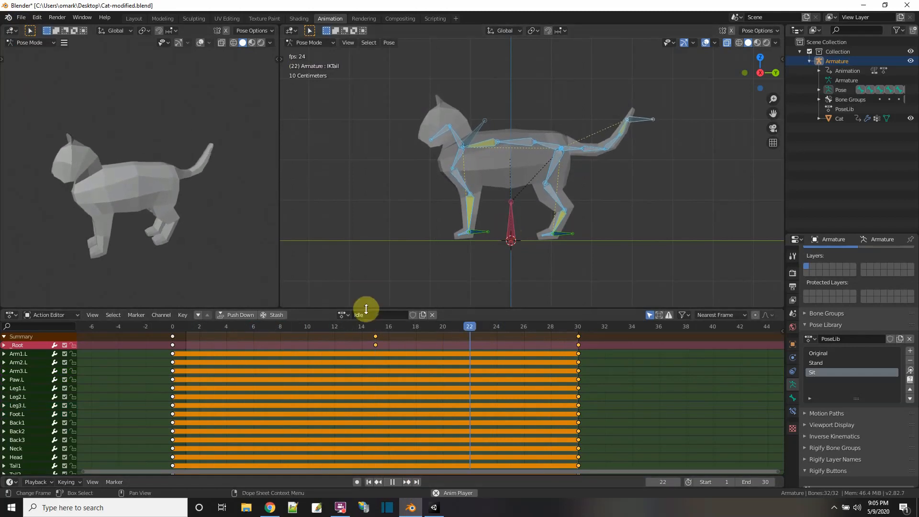
click(389, 482)
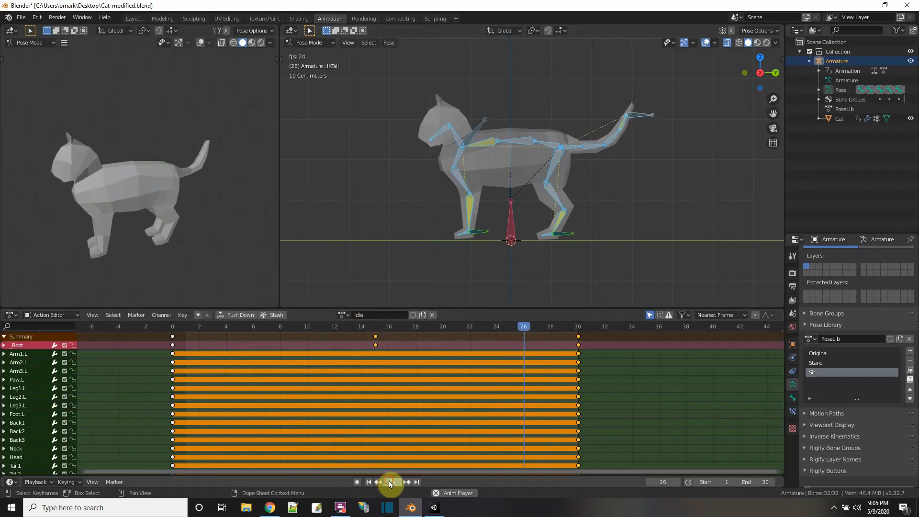
Try to delete the Idle action's frame 0 and 30 keyframes for all bones from Arm1.L to Foot.R
drag(456, 309, 445, 175)
drag(145, 217, 594, 447)
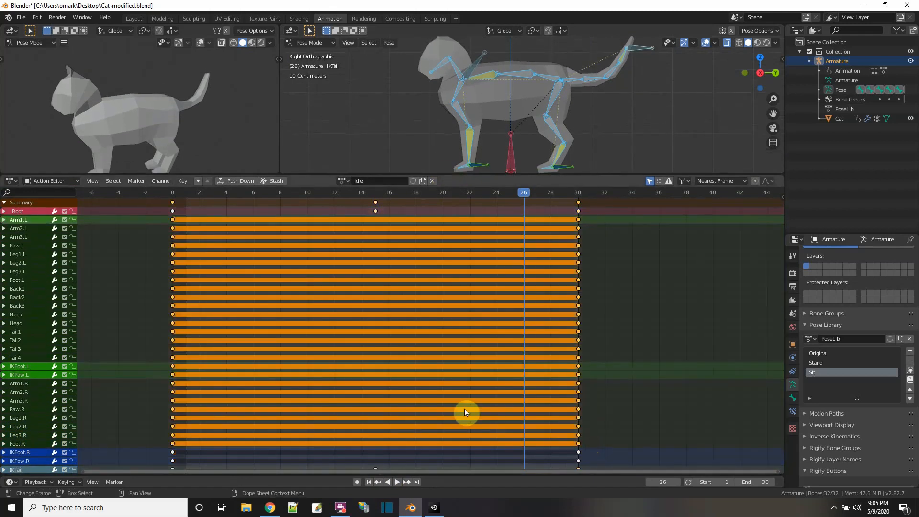
key(x)
click(450, 408)
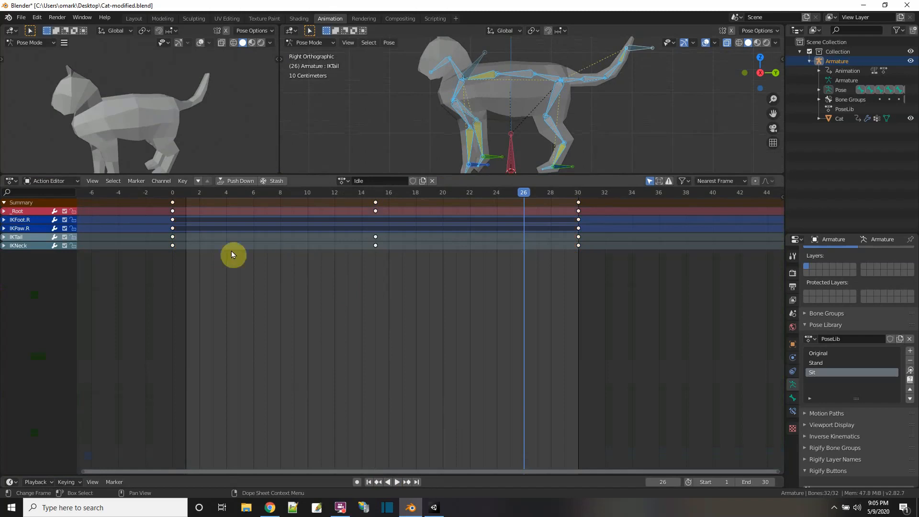
Try to delete the Idle action's keyframes for the IKFoot.R and IKPaw.R bones
drag(161, 217, 599, 227)
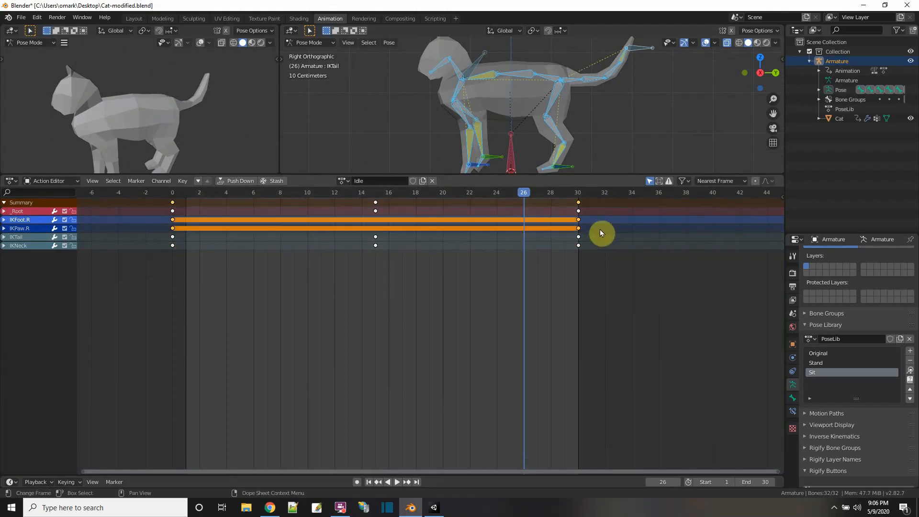
key(x)
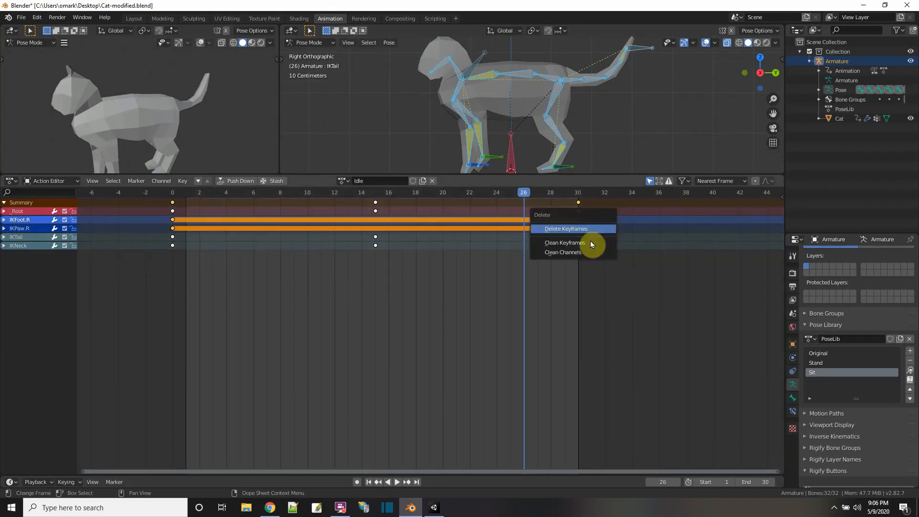
click(584, 234)
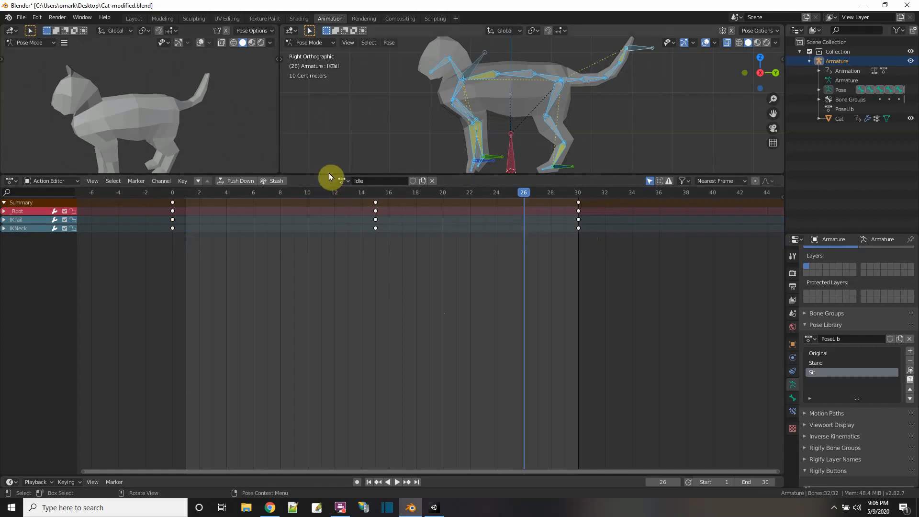
Enlarge the cat's viewports, then play and scrub the Idle animation to check the leg pose
drag(330, 174, 328, 343)
click(397, 482)
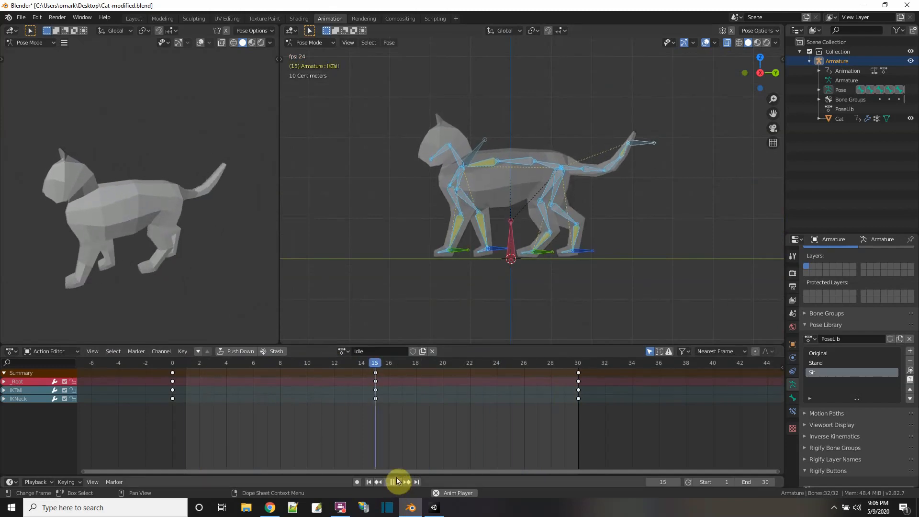
click(392, 482)
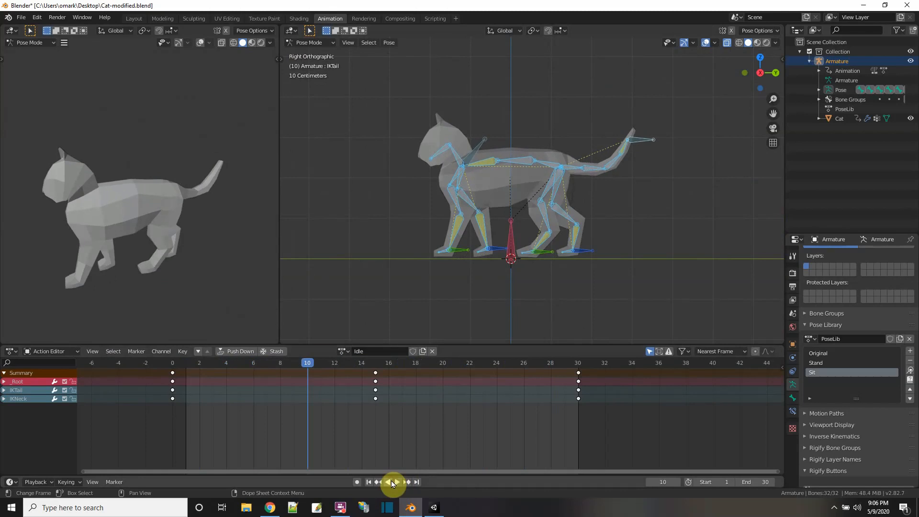
drag(309, 366, 169, 386)
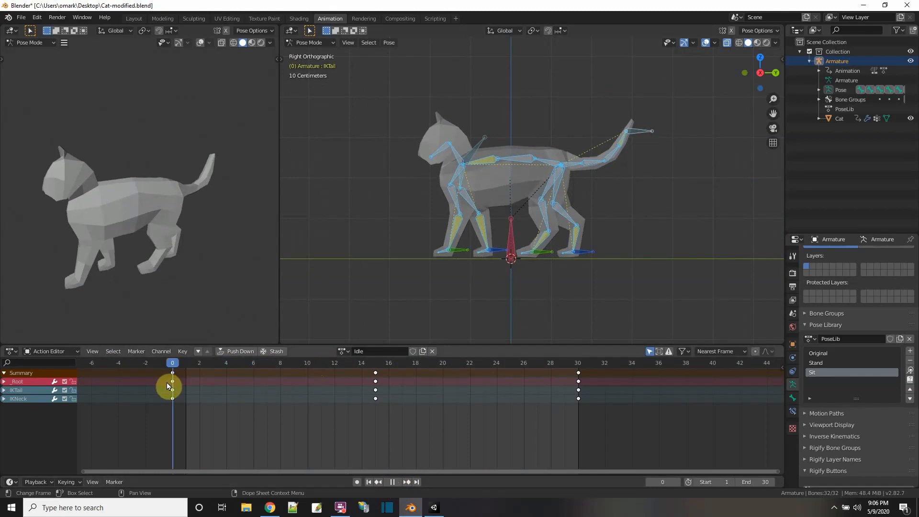
drag(167, 386, 402, 369)
Undo the Idle keyframe deletions for the IKFoot.R, IKPaw.R and Arm1.L to Foot.R bones, and enlarge the keyframe area
key(ctrl+z)
key(ctrl+z)
key(ctrl+z)
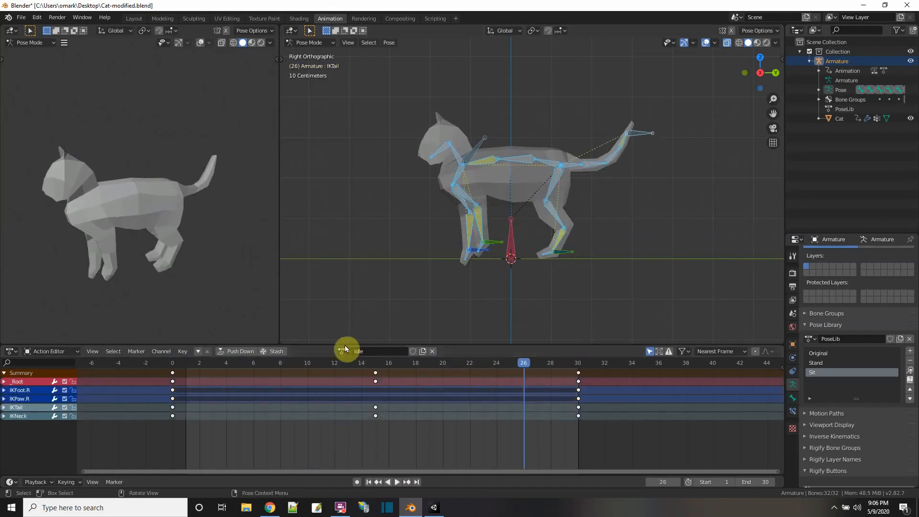
drag(329, 344, 337, 266)
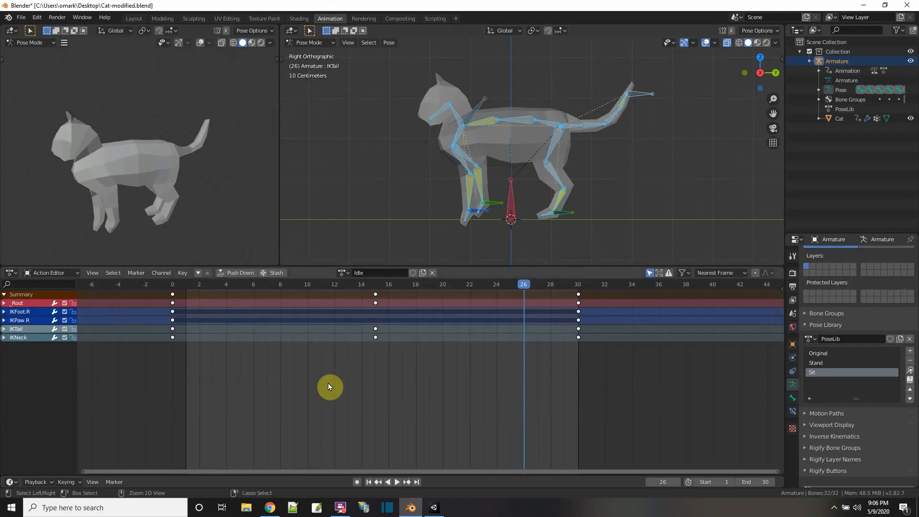
key(ctrl+z)
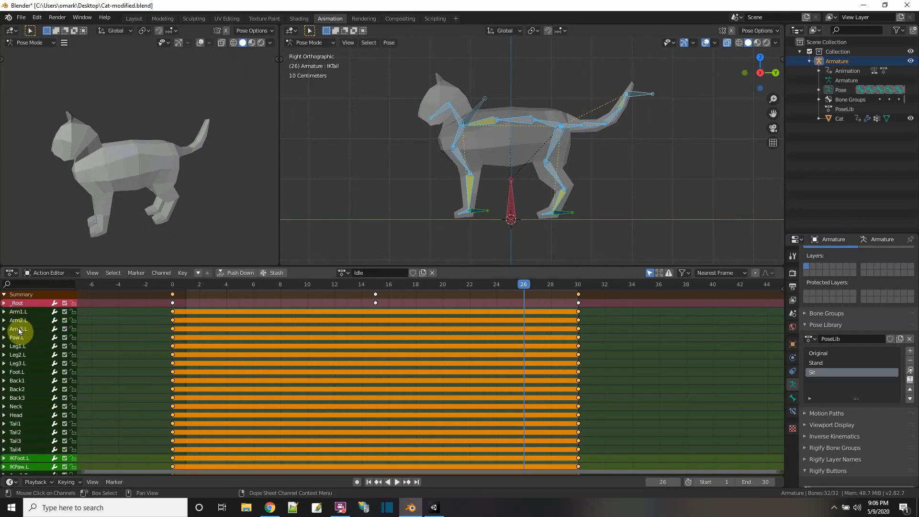
Delete the Idle action's frame 0 and 30 keyframes for Arm1.L, Arm2.L and Arm3.L, and play the animation to check it
drag(162, 307, 611, 329)
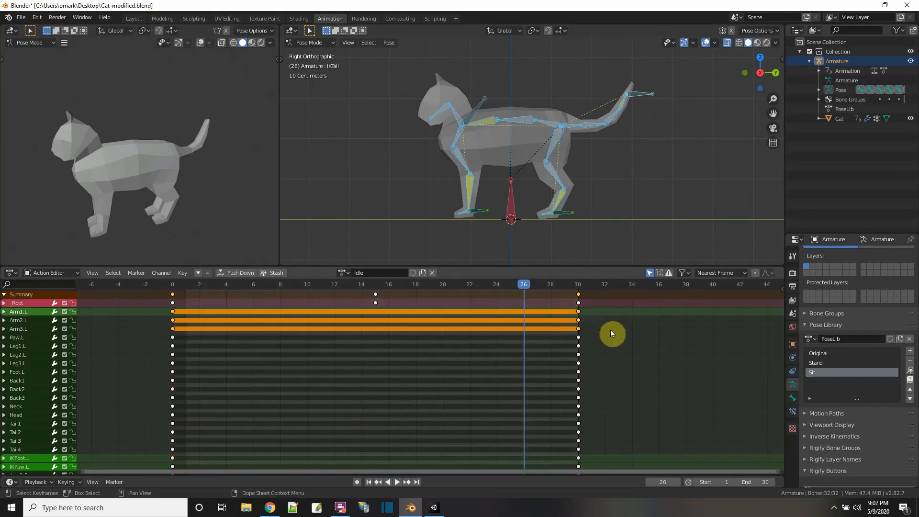
key(x)
click(610, 329)
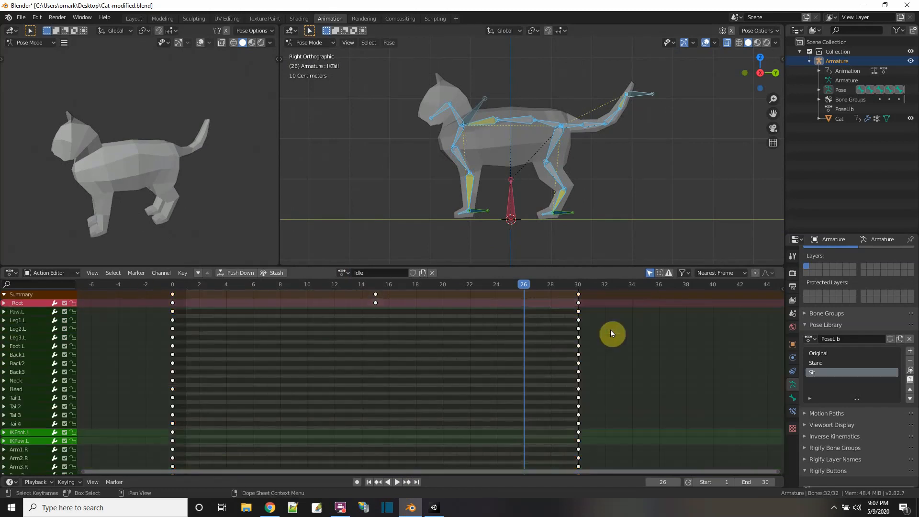
click(397, 486)
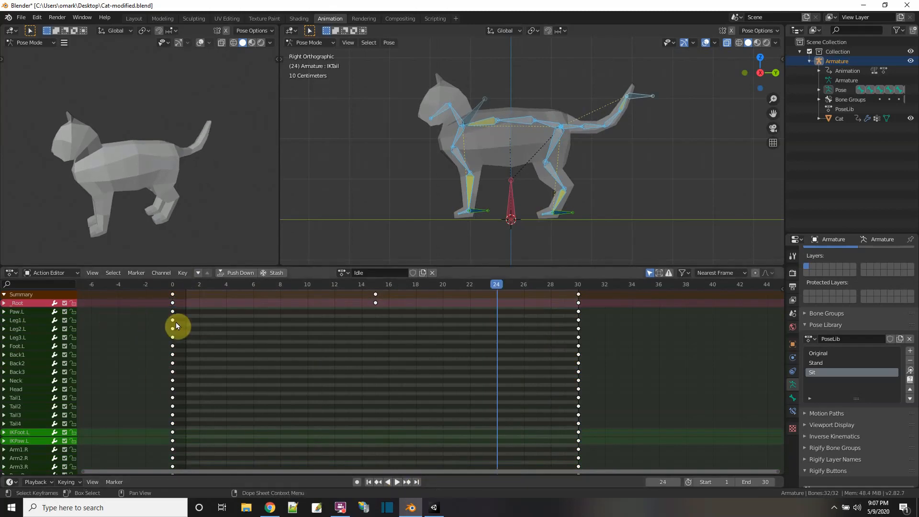
Delete the Idle action's frame 0 and 30 keyframes for the Leg1.L, Leg2.L and Leg3.L bones
drag(168, 320, 598, 338)
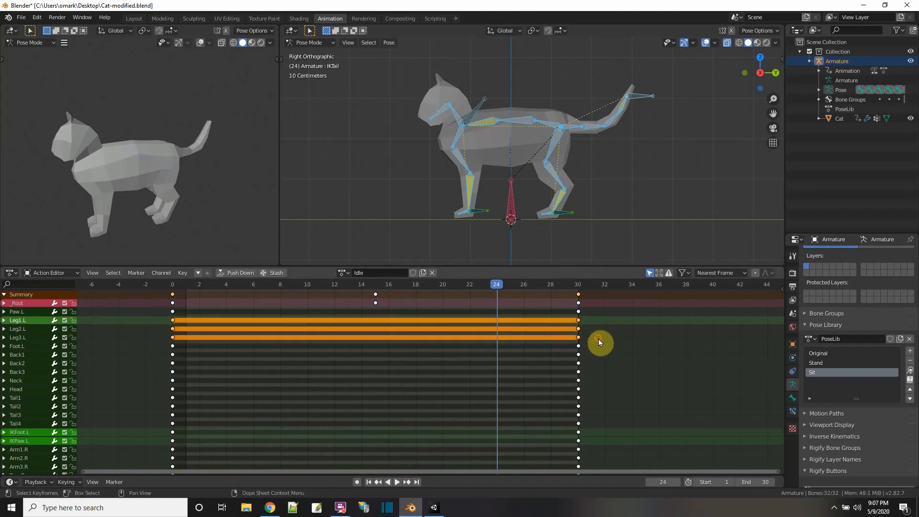
key(x)
click(589, 341)
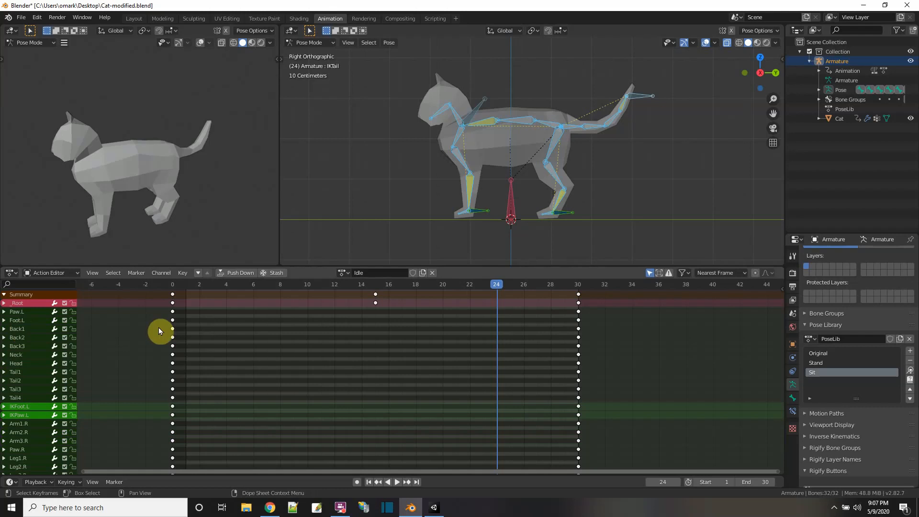
Delete the Idle action's frame 0 and 30 keyframes for Back1, Back2 and Back3, and play the animation to check it
drag(159, 331, 606, 346)
key(x)
click(602, 347)
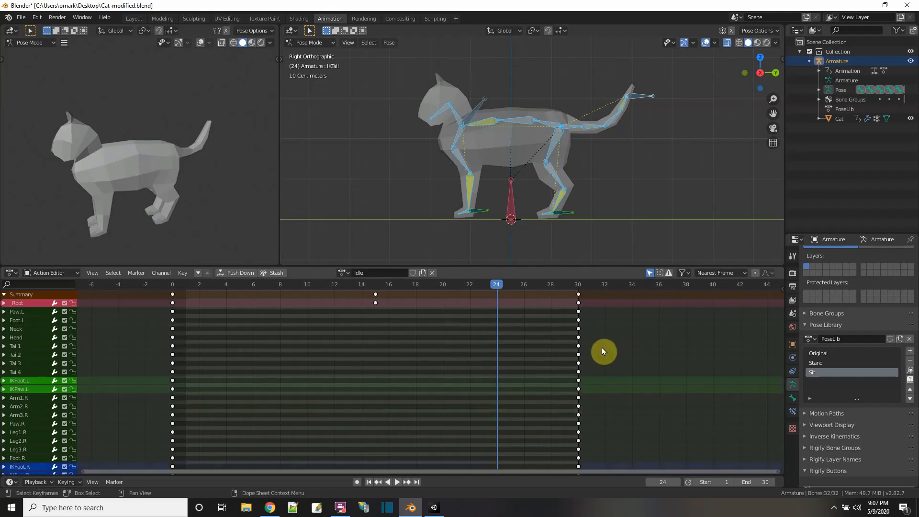
click(398, 482)
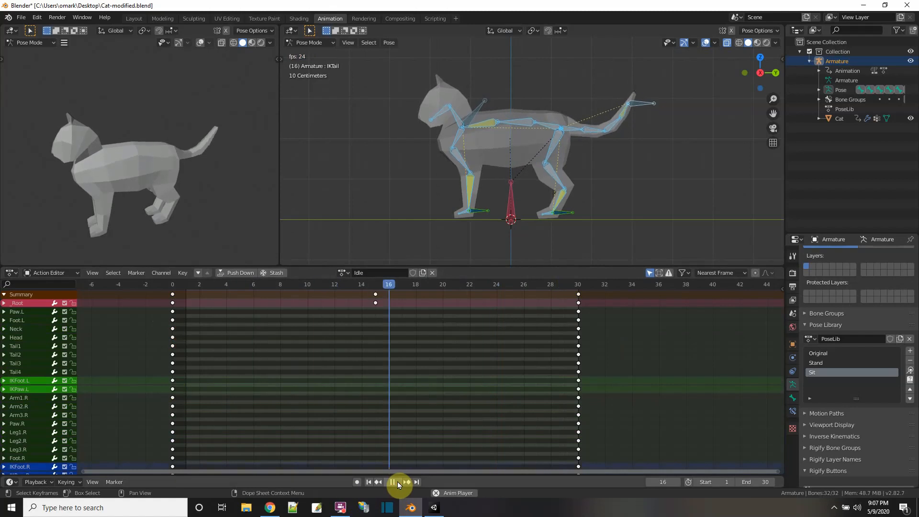
click(397, 482)
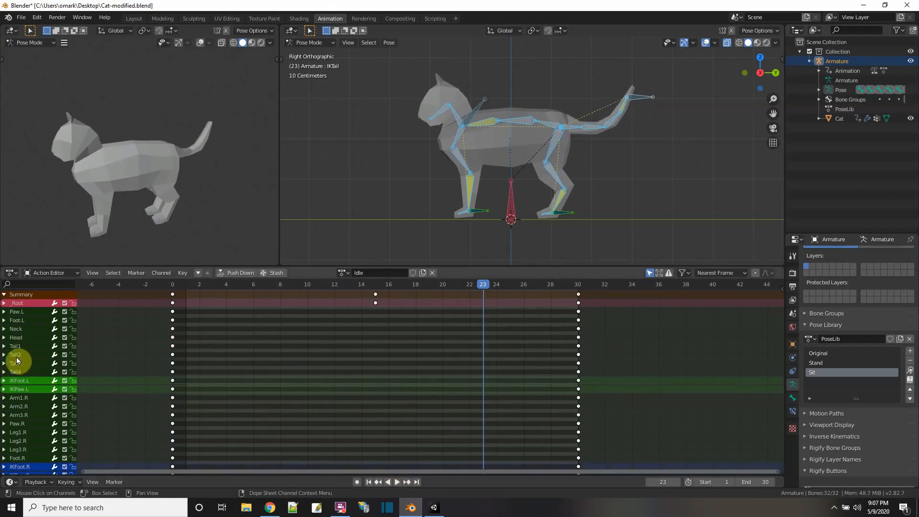
Delete the Idle action's frame 0 and 30 keyframes for the Tail1, Tail2, Tail3 and Tail4 bones
drag(160, 343, 600, 375)
key(x)
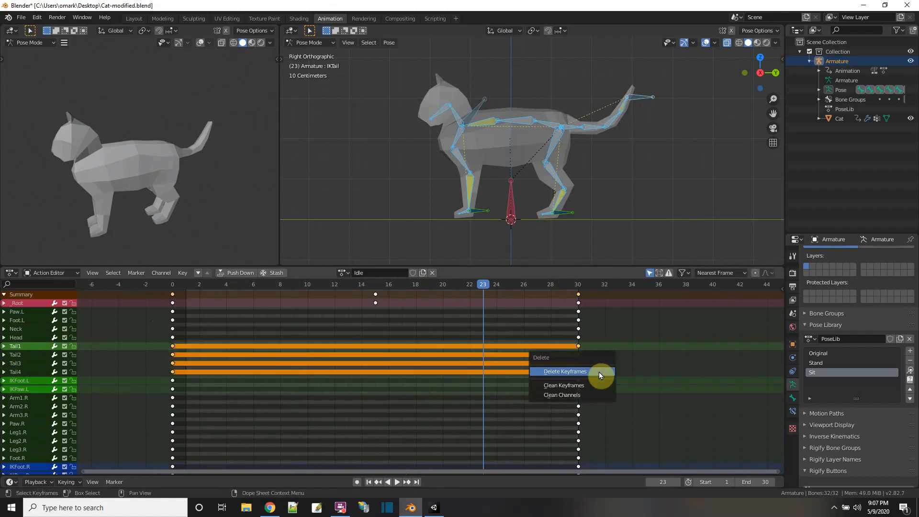
click(599, 371)
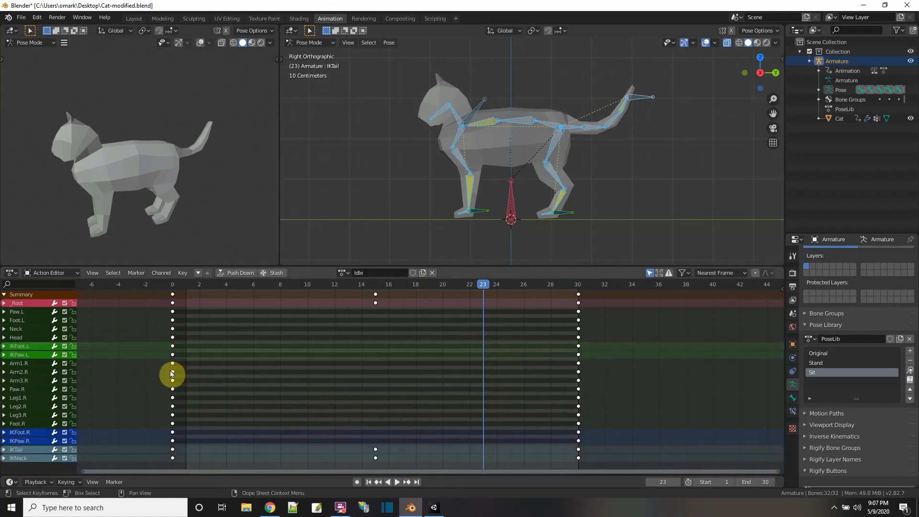
Delete the Idle action's frame 0 and 30 keyframes for the Arm1.R, Arm2.R and Arm3.R bones
drag(167, 364, 591, 389)
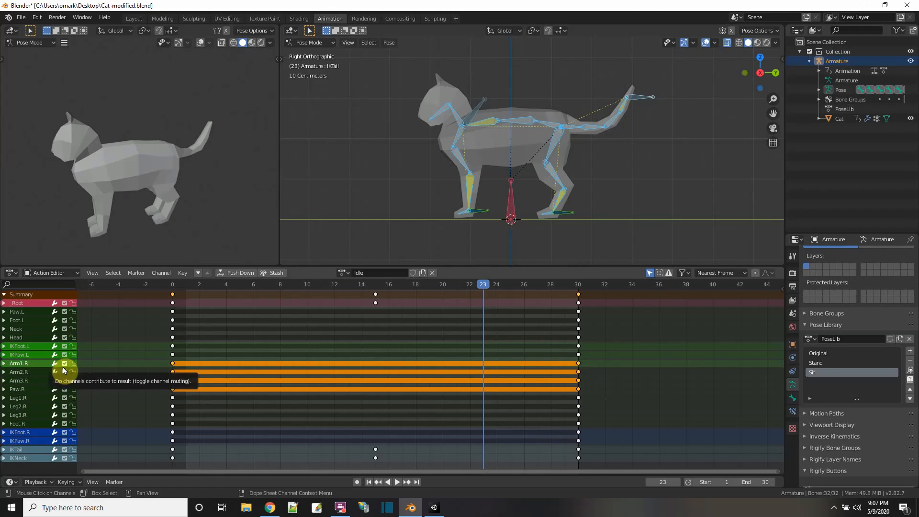
click(164, 367)
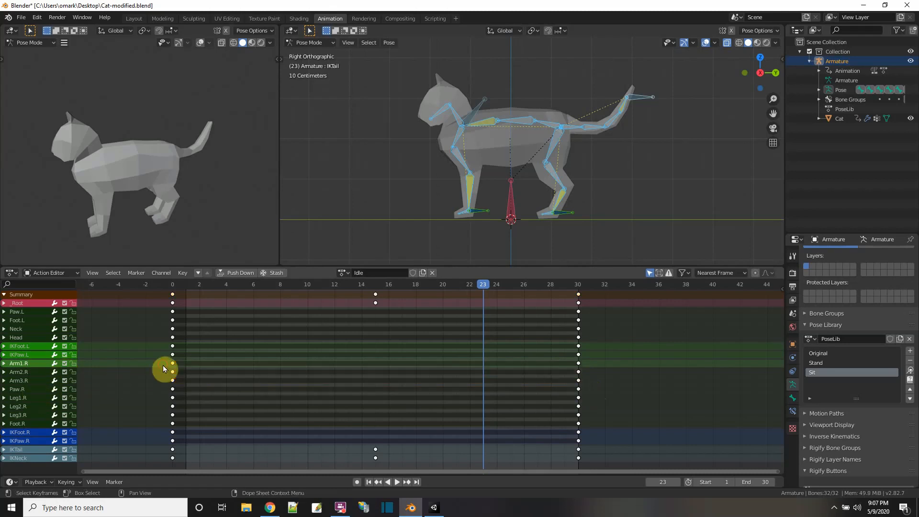
key(b)
drag(161, 362, 590, 381)
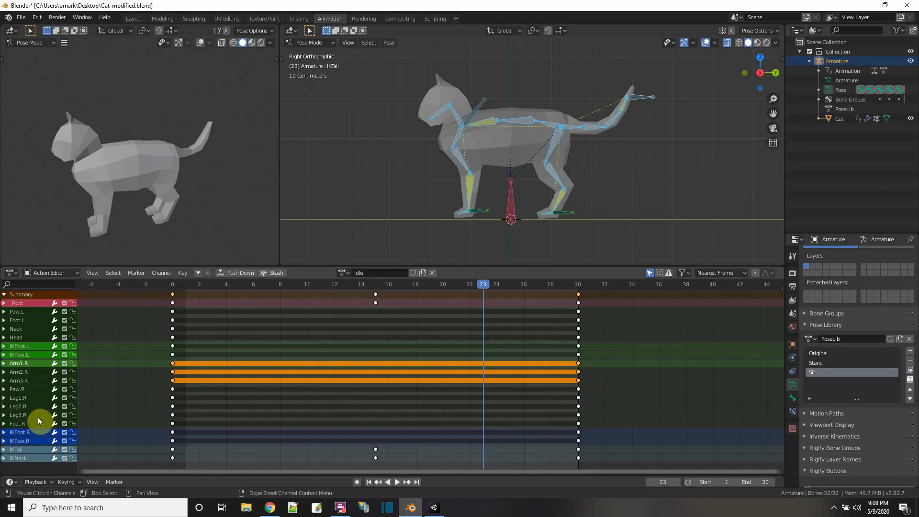
key(x)
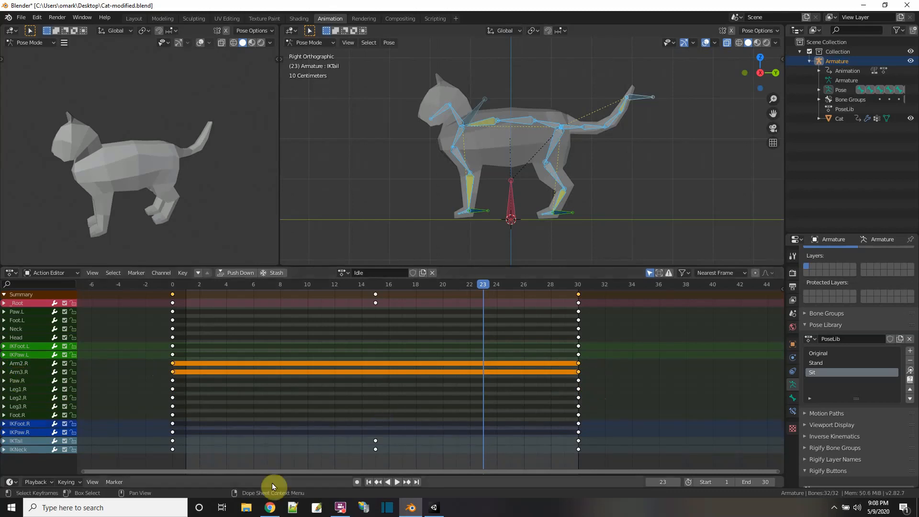
drag(266, 470, 338, 459)
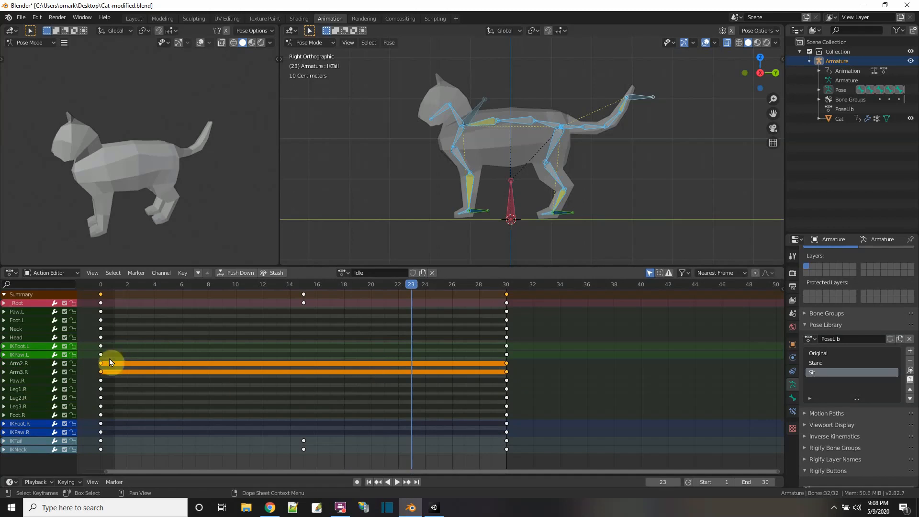
click(89, 371)
click(91, 363)
drag(91, 362, 564, 375)
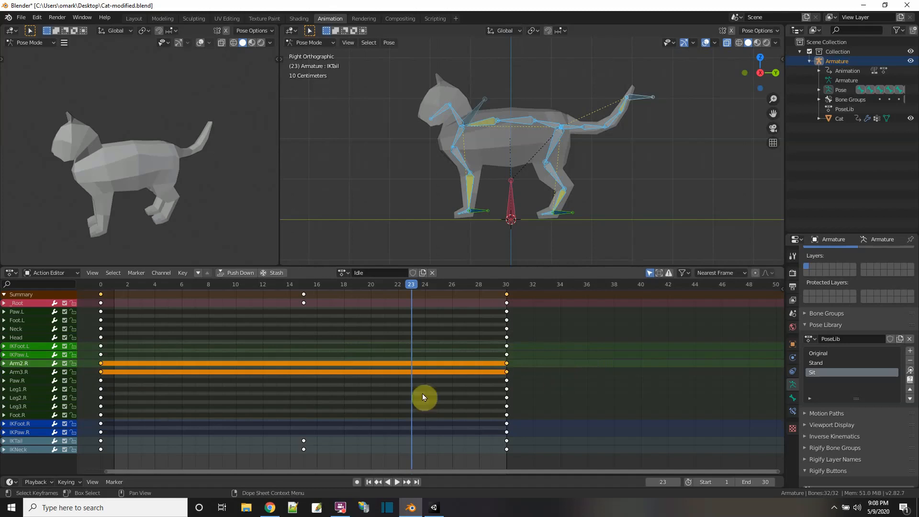
key(x)
click(192, 424)
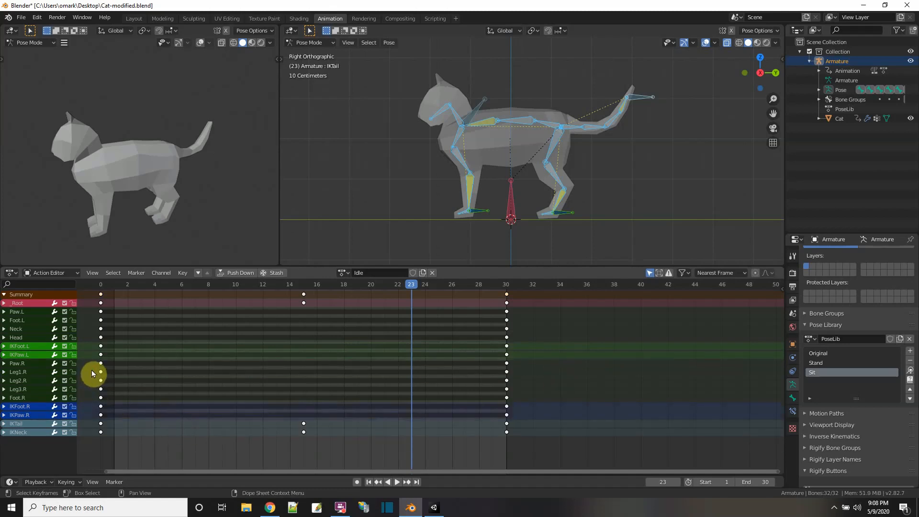
Delete the Idle action's frame 0 and 30 keyframes for Leg1.R, Leg2.R and Leg3.R, and play the animation to check it
drag(93, 373, 142, 397)
drag(215, 398, 523, 392)
key(x)
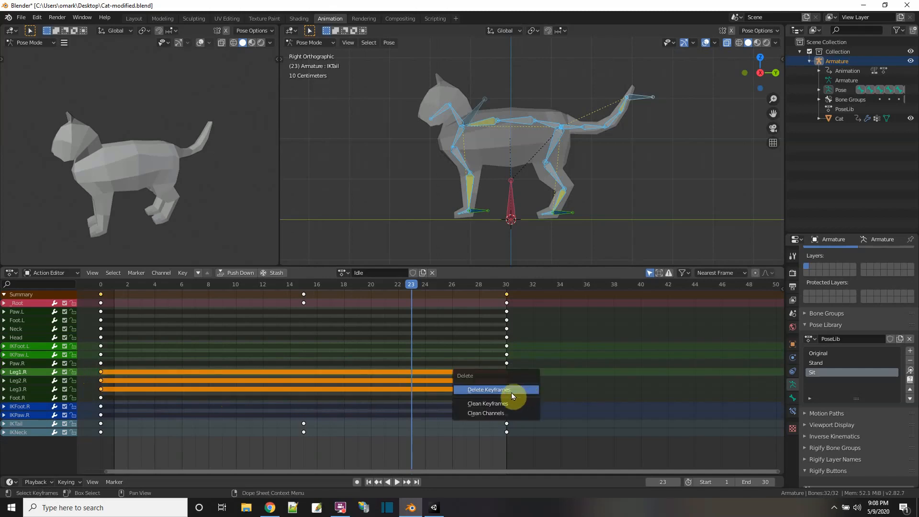
click(492, 392)
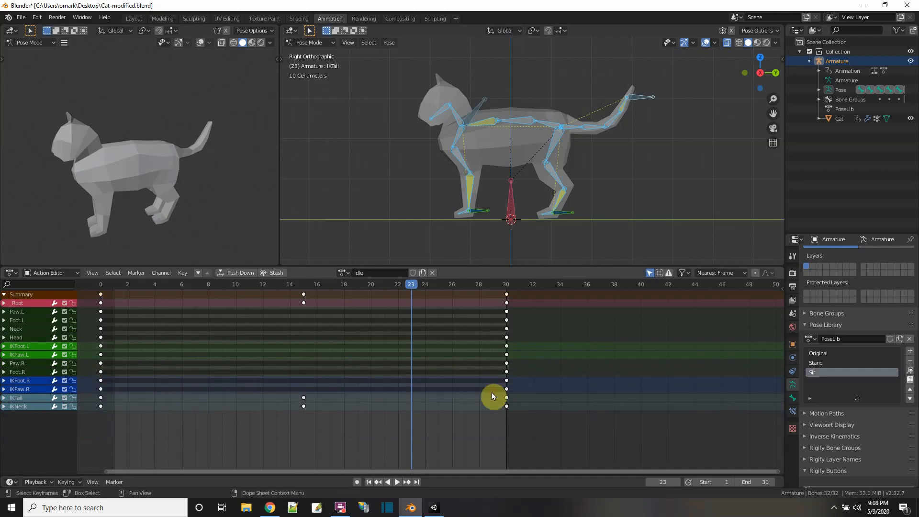
click(395, 481)
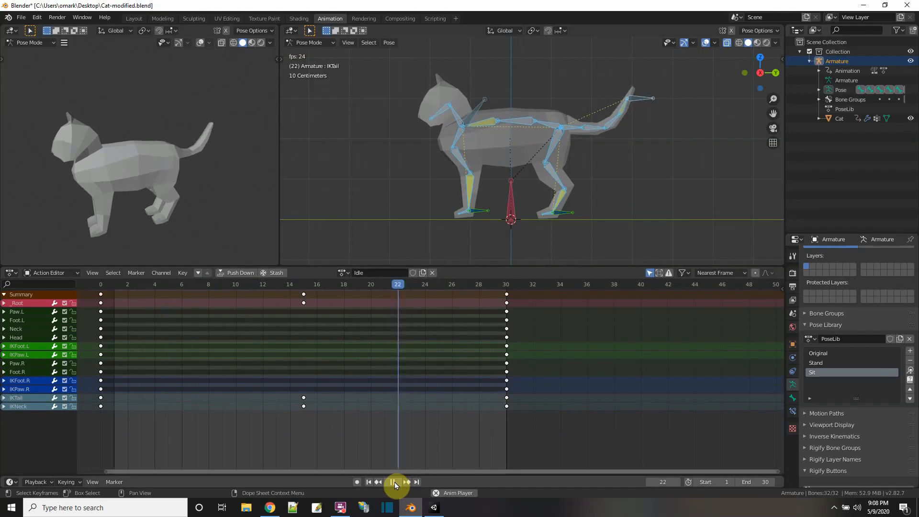
click(395, 481)
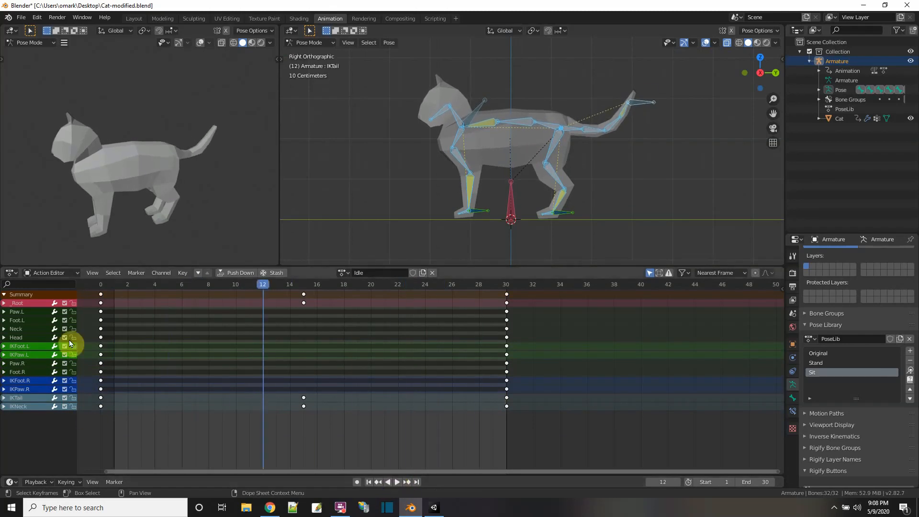
Toggle muting on the paw, foot, Neck and Head channels to check which ones affect the Idle pose
double_click(64, 311)
click(94, 318)
click(65, 321)
click(64, 329)
click(65, 338)
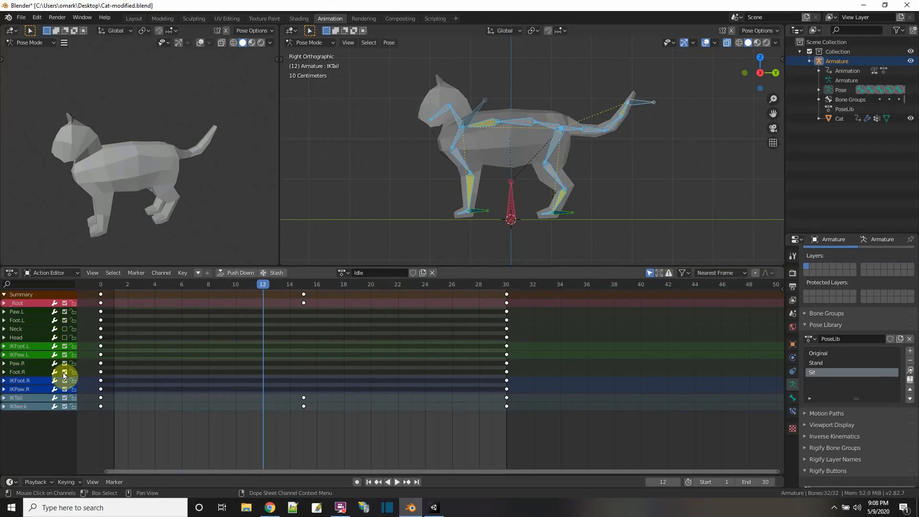
click(65, 365)
click(64, 373)
click(64, 372)
Delete the Idle action's frame 0 and 30 keyframes for Neck and Head, and play the animation to check it
drag(87, 328, 542, 338)
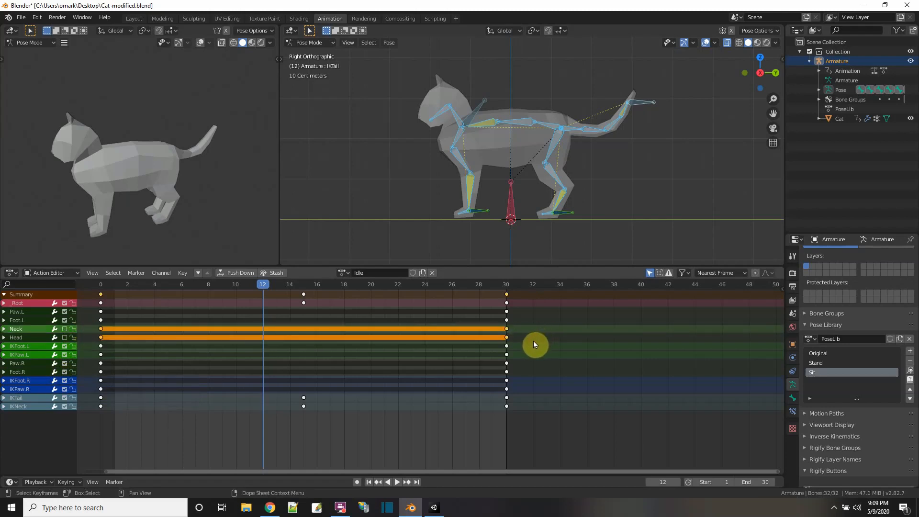
key(x)
click(511, 342)
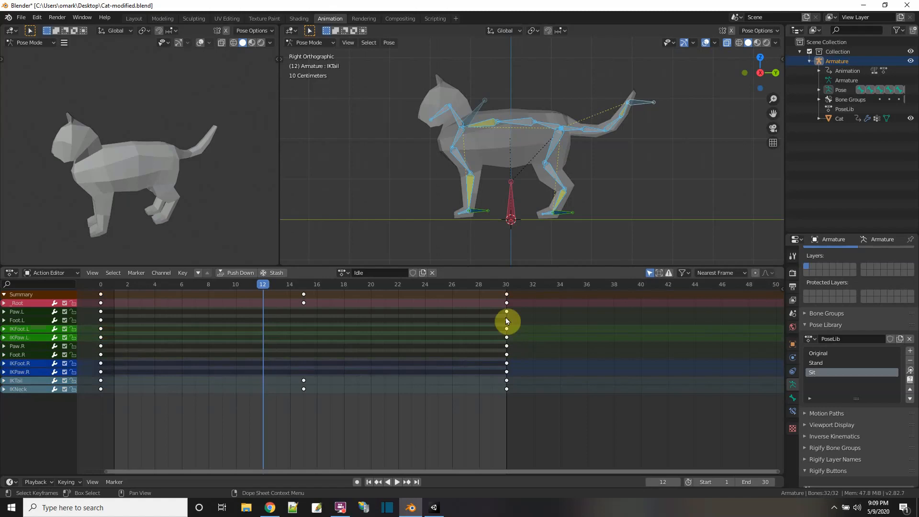
scroll(507, 320, up, 1)
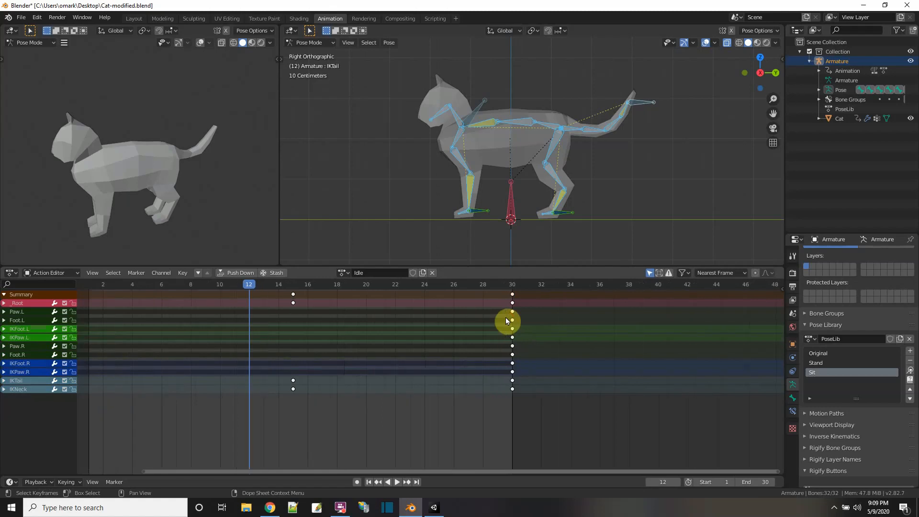
click(375, 435)
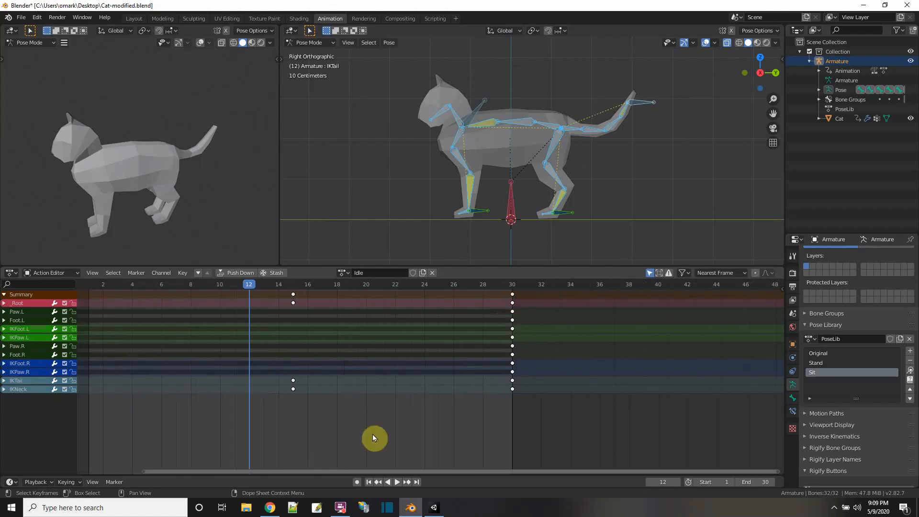
click(396, 482)
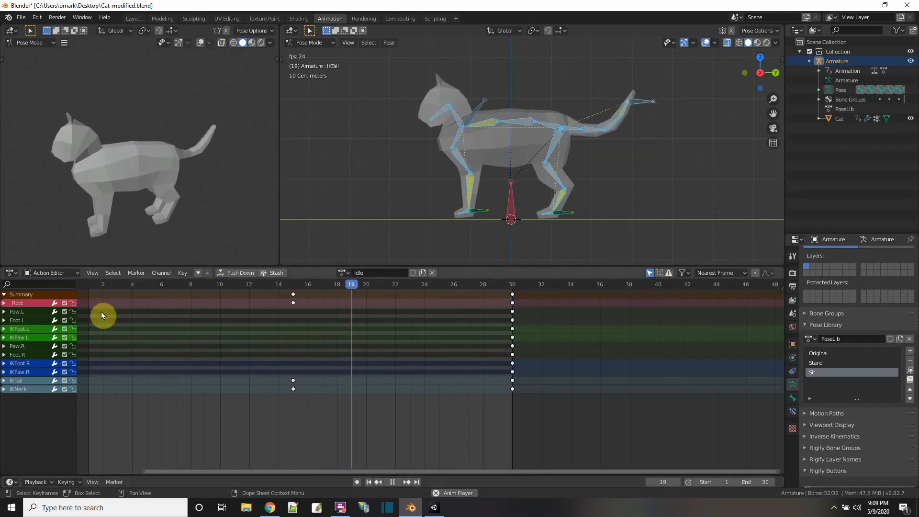
drag(207, 473, 191, 470)
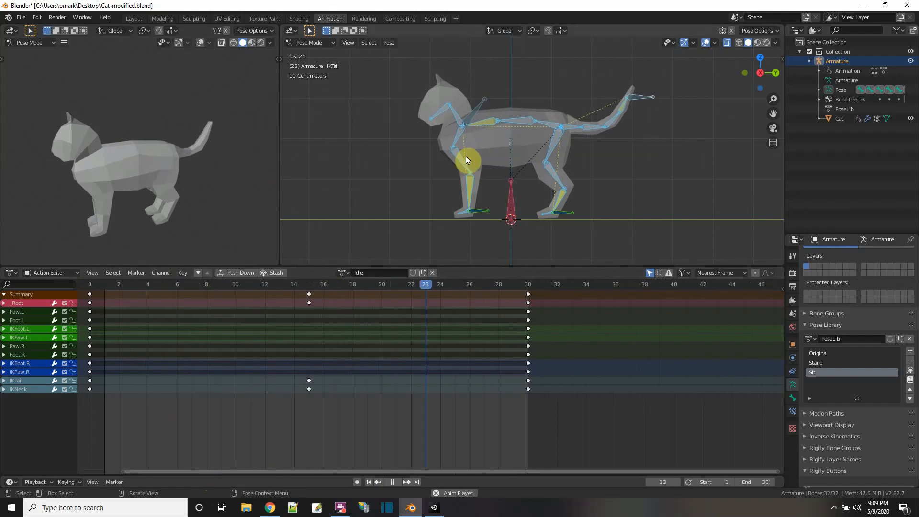
click(393, 481)
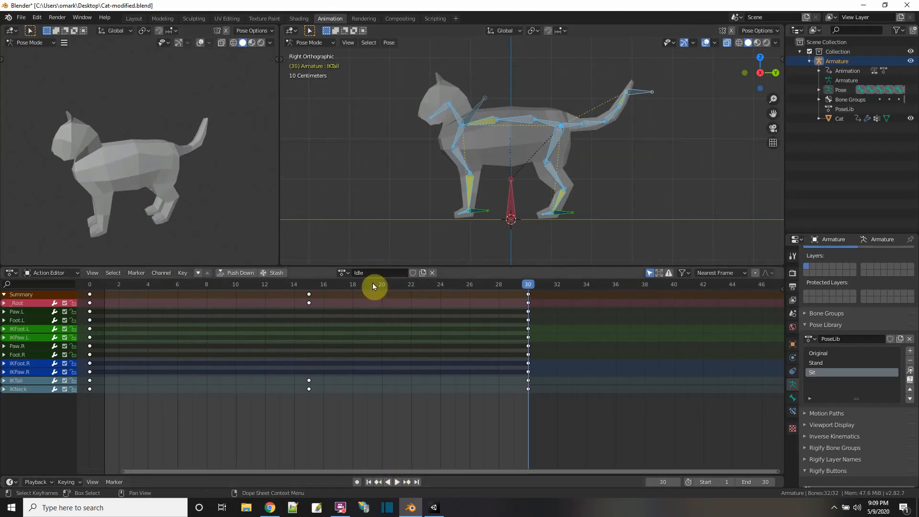
Load the Walk action on the armature and play it to check the walk cycle
click(343, 273)
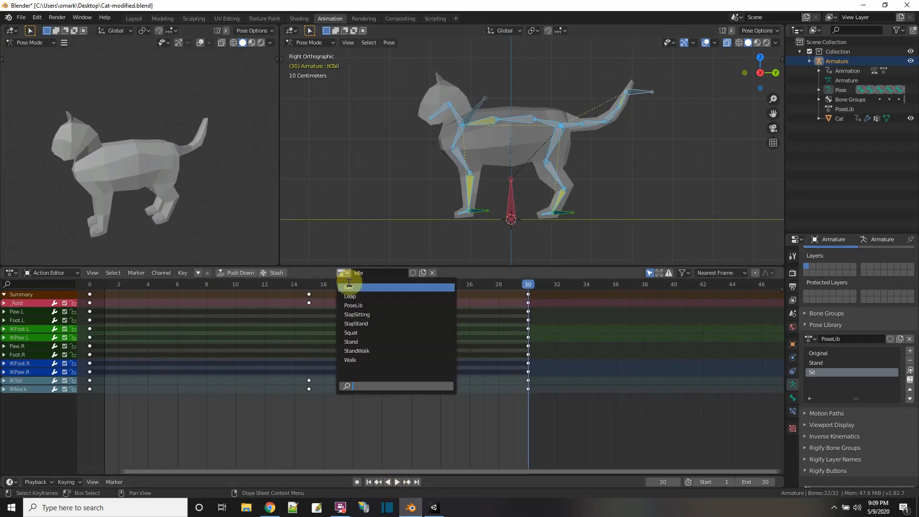
click(354, 364)
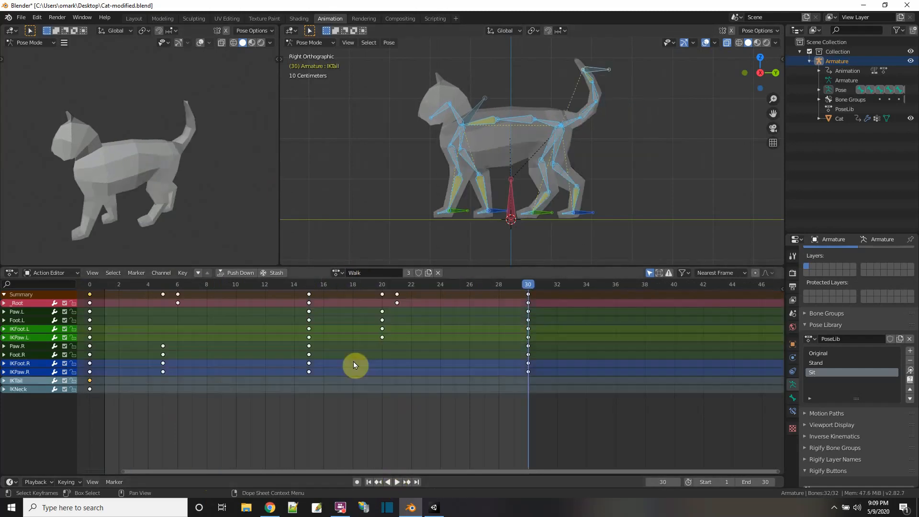
click(397, 483)
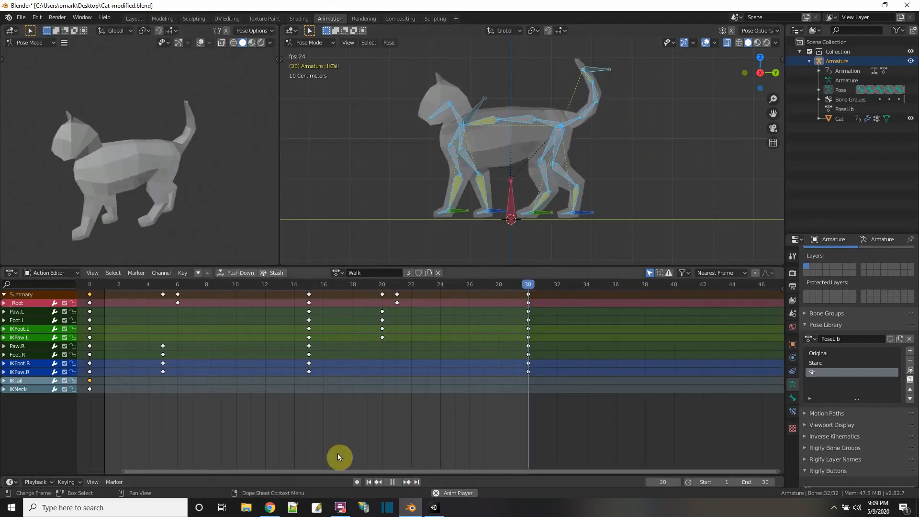
click(396, 484)
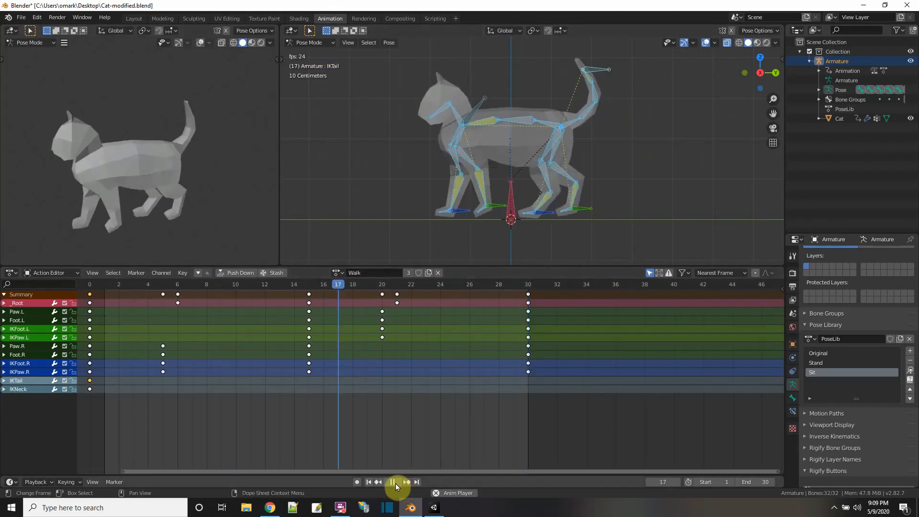
Return the Walk action to frame 0 and save the Cat-modified.blend file
click(21, 17)
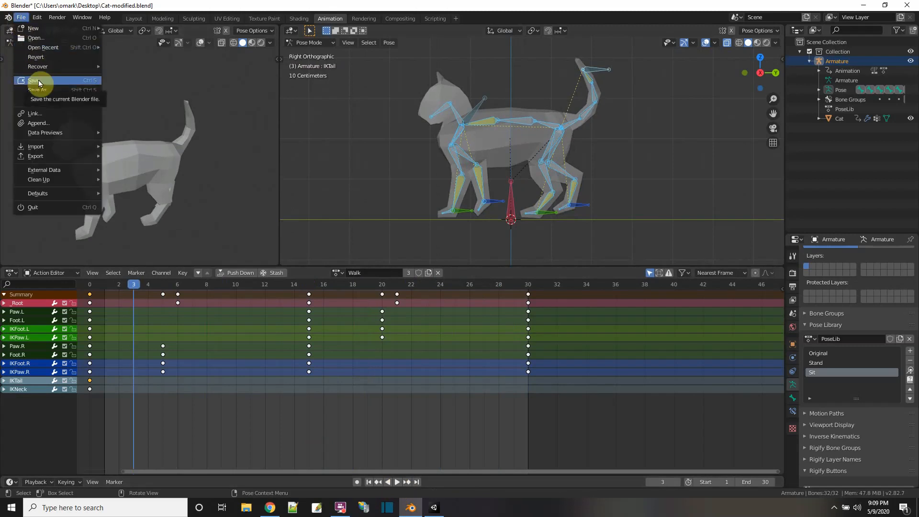
click(91, 284)
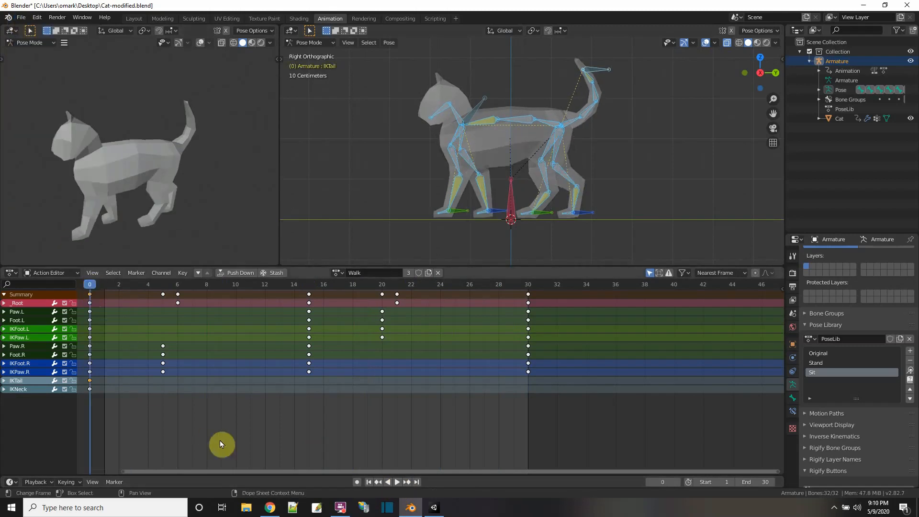
scroll(239, 447, down, 2)
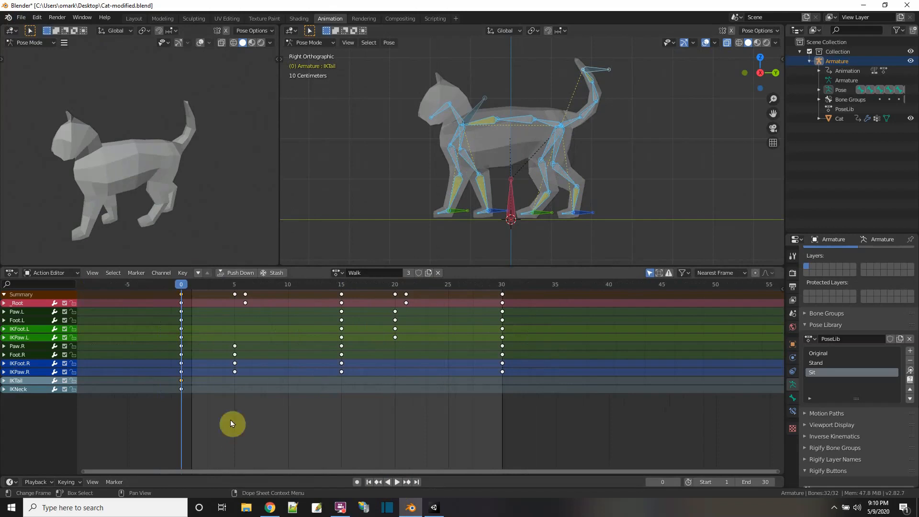
click(21, 18)
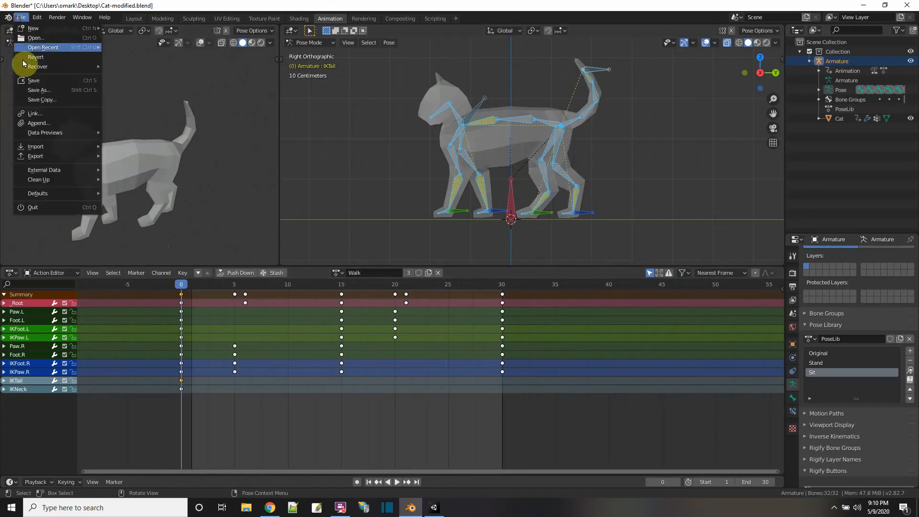
click(32, 81)
click(21, 18)
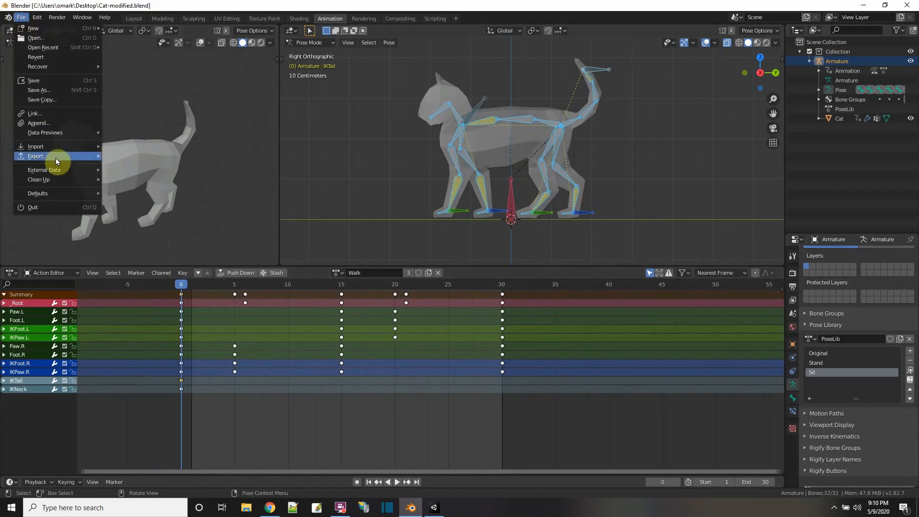
Switch to Unity and collapse the Cat model's sub-assets in the Models/Cat folder
click(433, 511)
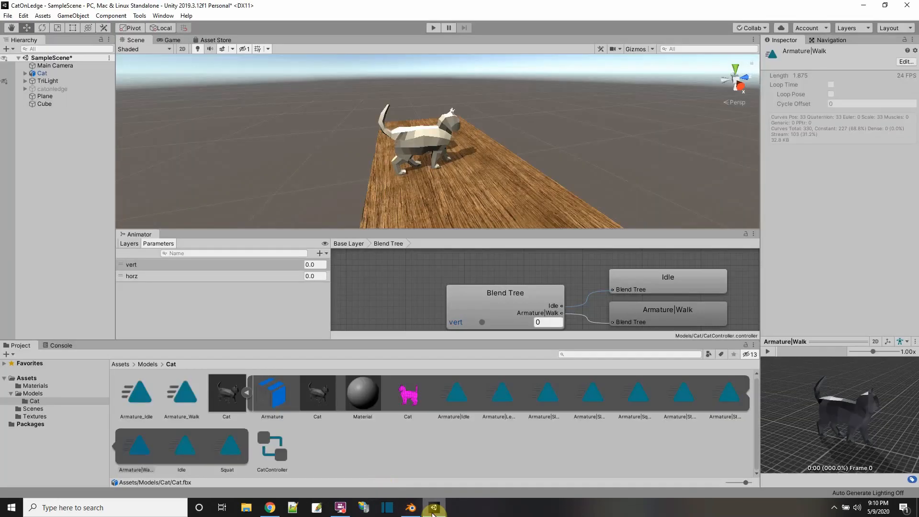
click(244, 397)
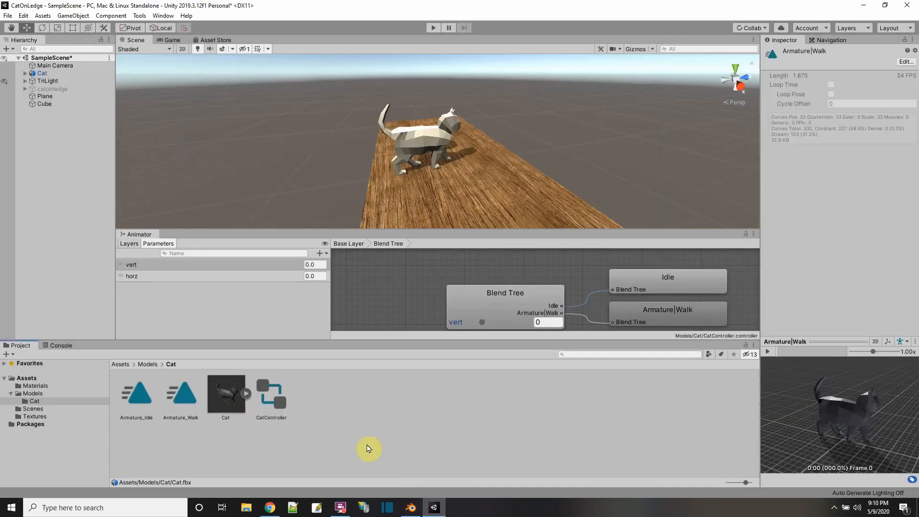
Delete the Armature_Idle and Armature_Walk clips, the Cat model and CatController from the Models/Cat folder
click(302, 451)
ctrl+click(181, 397)
ctrl+click(216, 399)
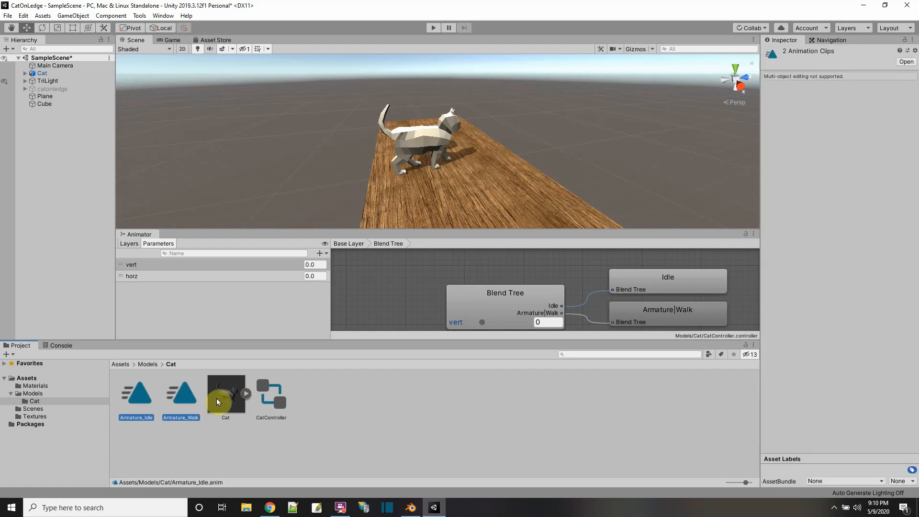
key(Delete)
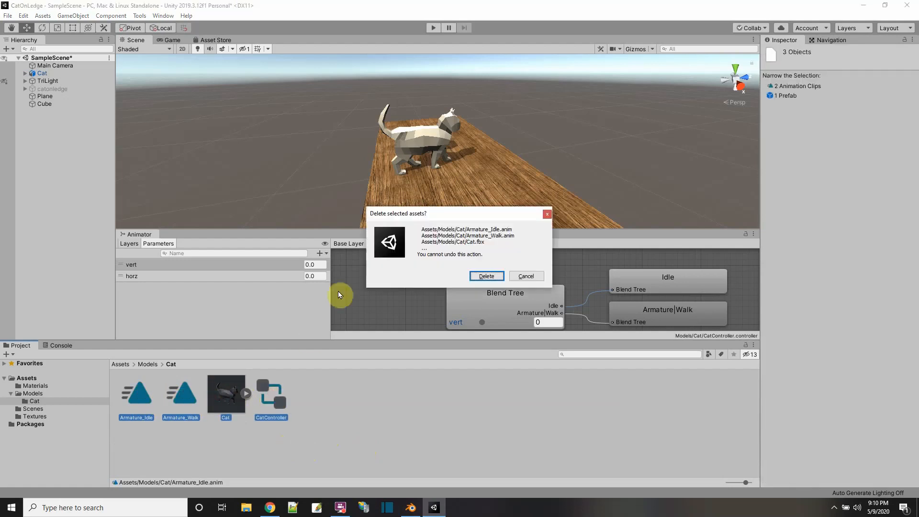
click(486, 276)
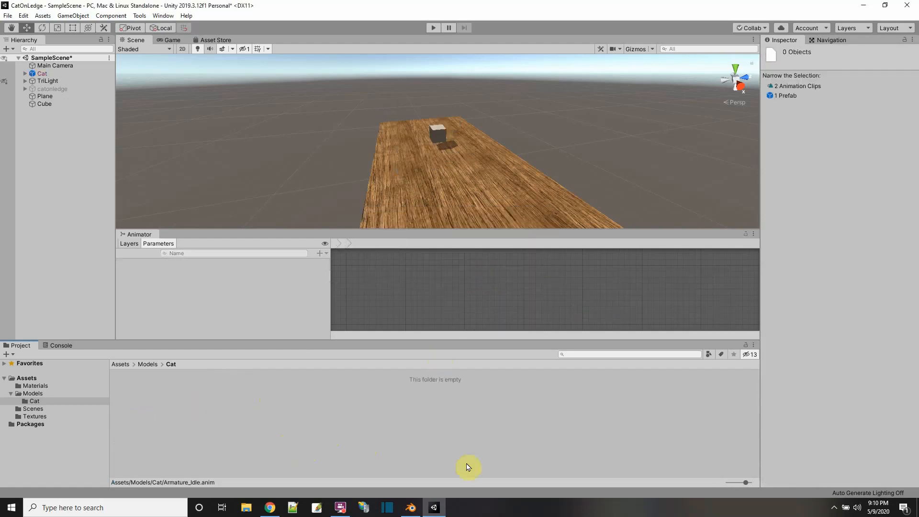
Switch to Blender and start an FBX export named Cat into the CatOnLedge project's Assets/Models/Cat folder
click(413, 511)
click(21, 17)
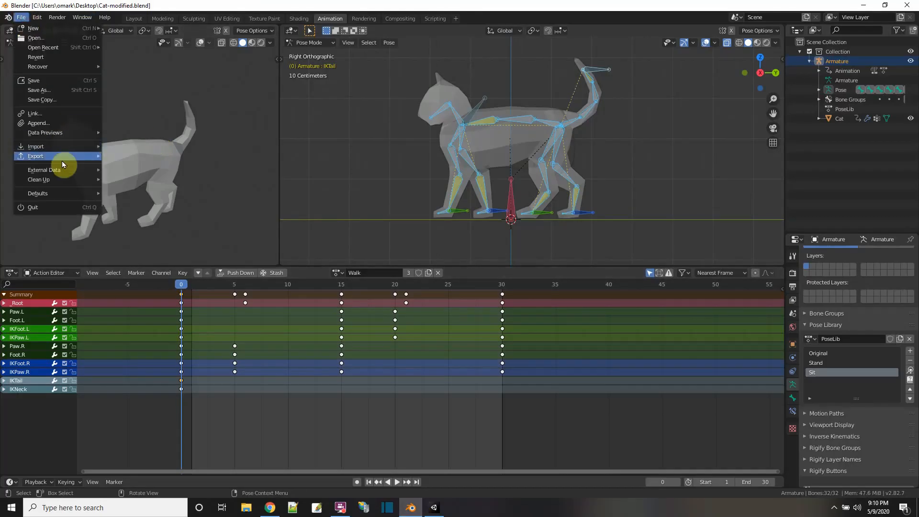
mouse_move(57, 157)
click(148, 210)
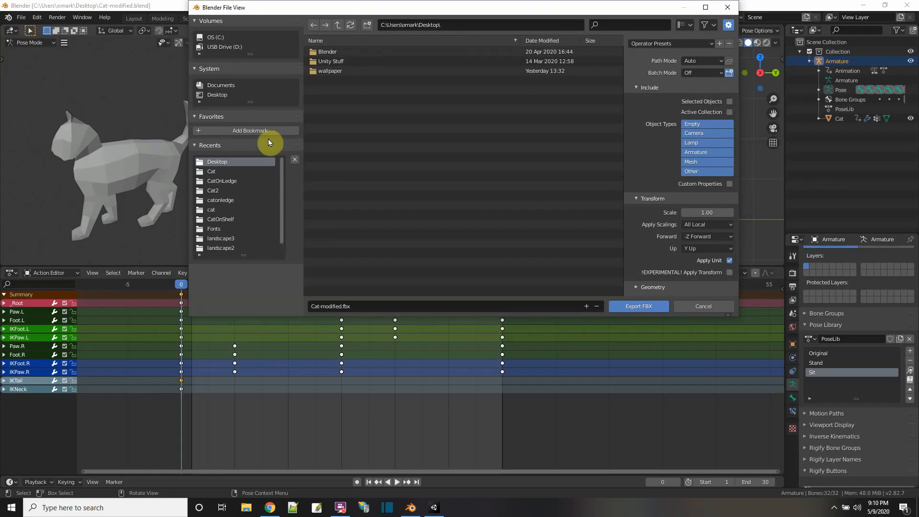
click(212, 190)
double_click(206, 171)
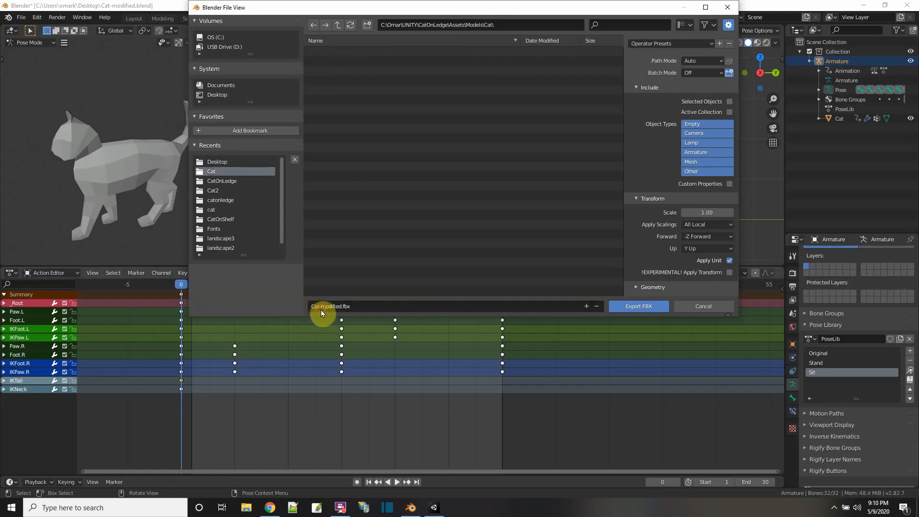
click(355, 309)
text(Cat)
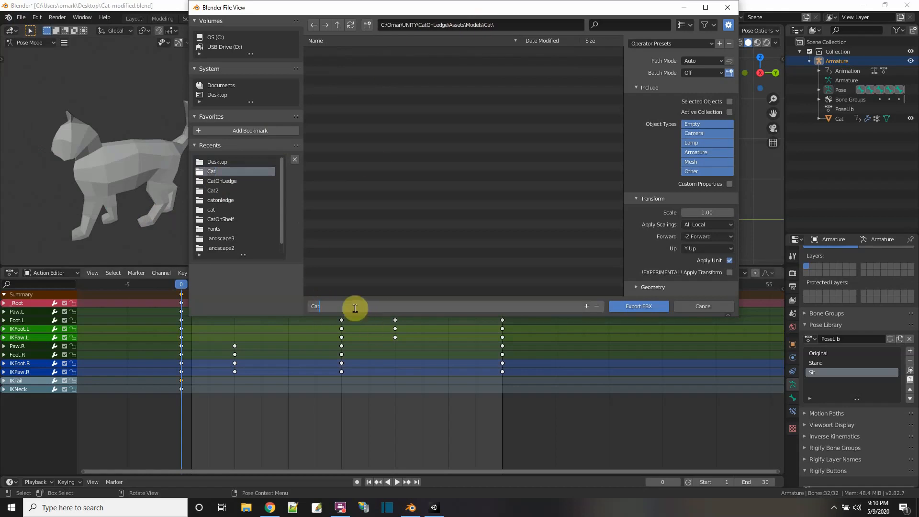
Limit the FBX export to Armature and Mesh objects and enable the experimental Apply Transform option
click(701, 155)
click(702, 160)
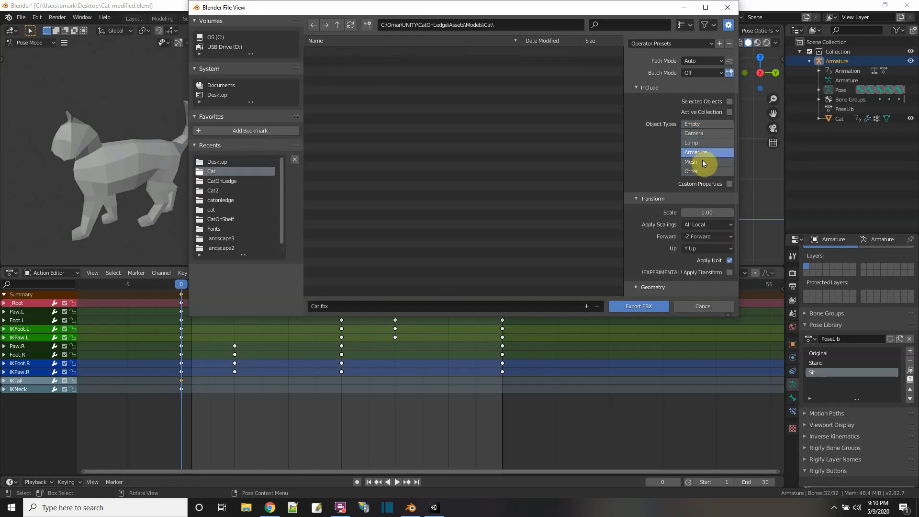
shift+click(703, 154)
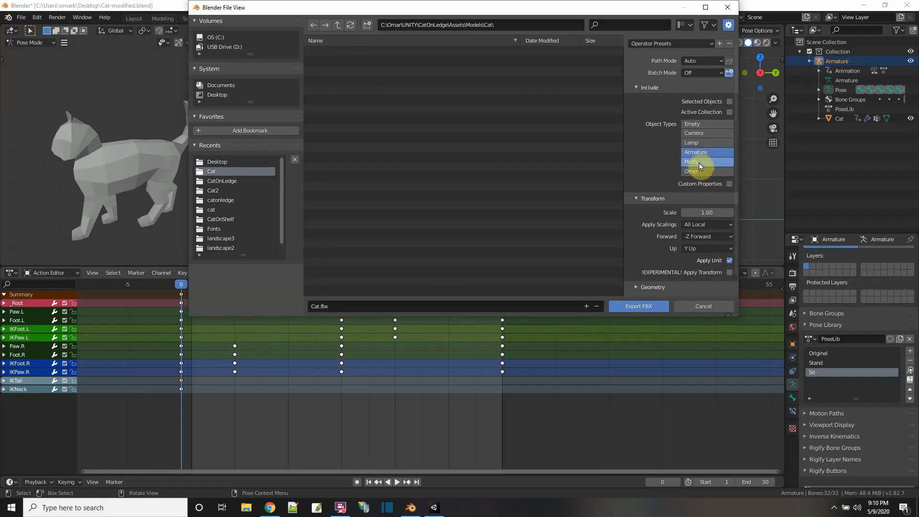
scroll(699, 191, down, 1)
click(729, 254)
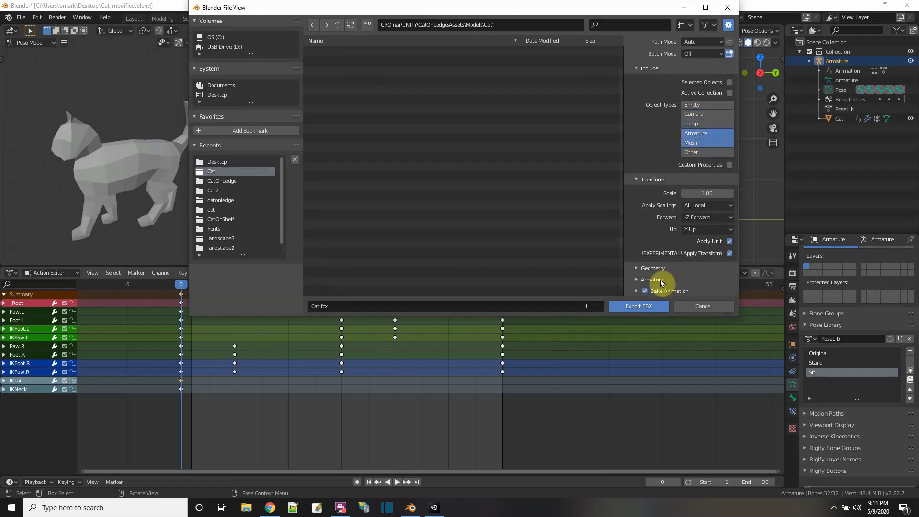
Turn off Add Leaf Bones in the armature options, review the Bake Animation settings and export the FBX
click(640, 268)
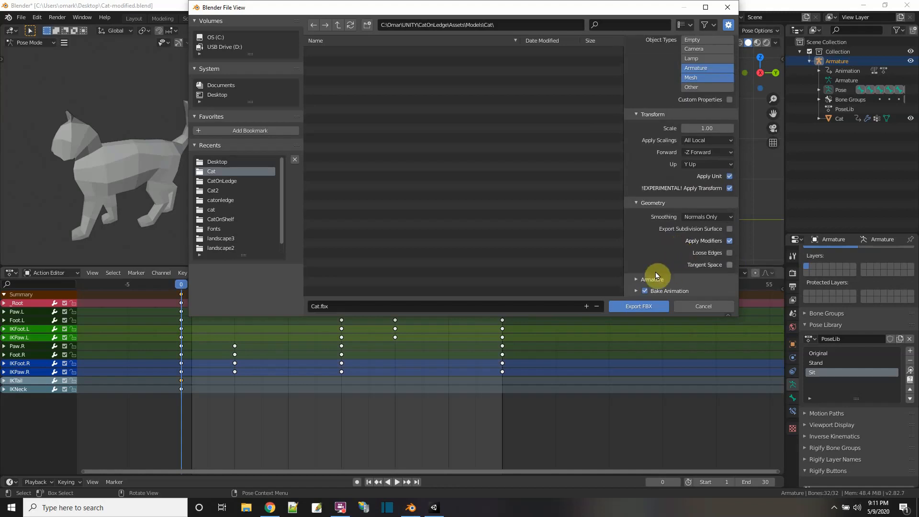
click(638, 279)
scroll(706, 205, down, 3)
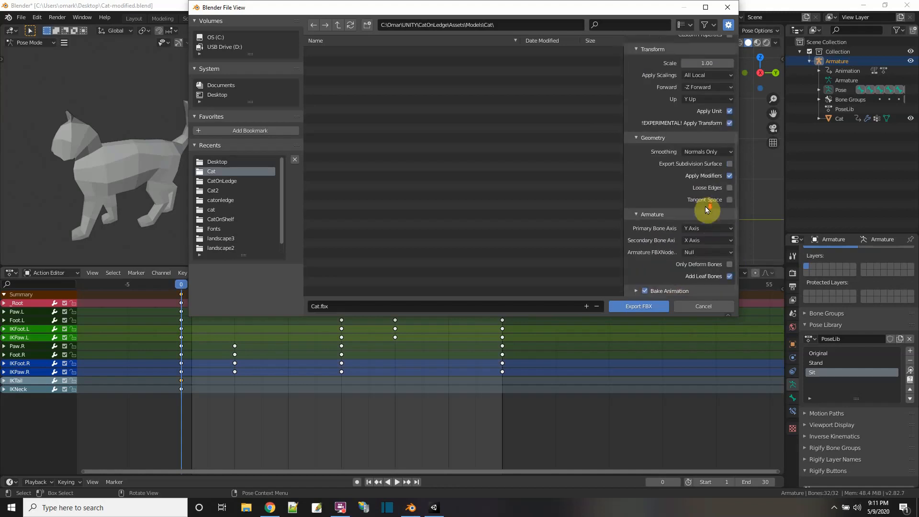
click(729, 277)
click(635, 291)
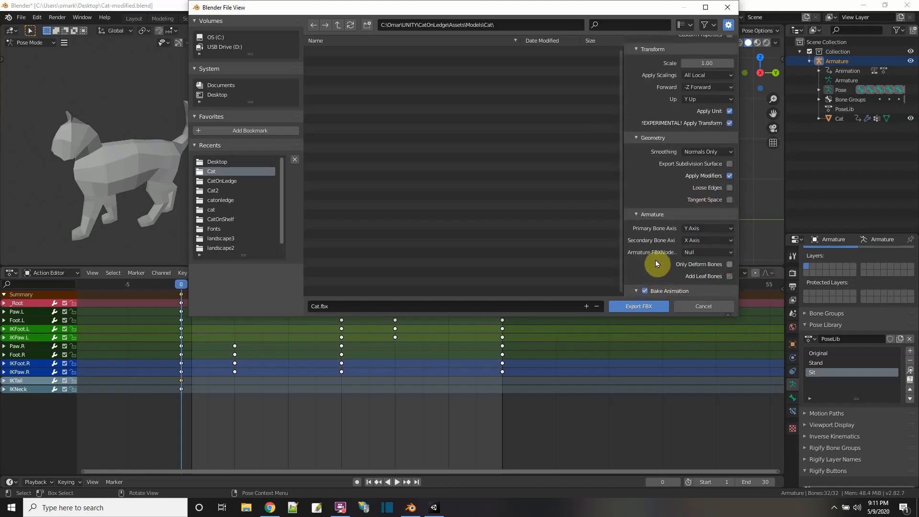
scroll(656, 260, down, 4)
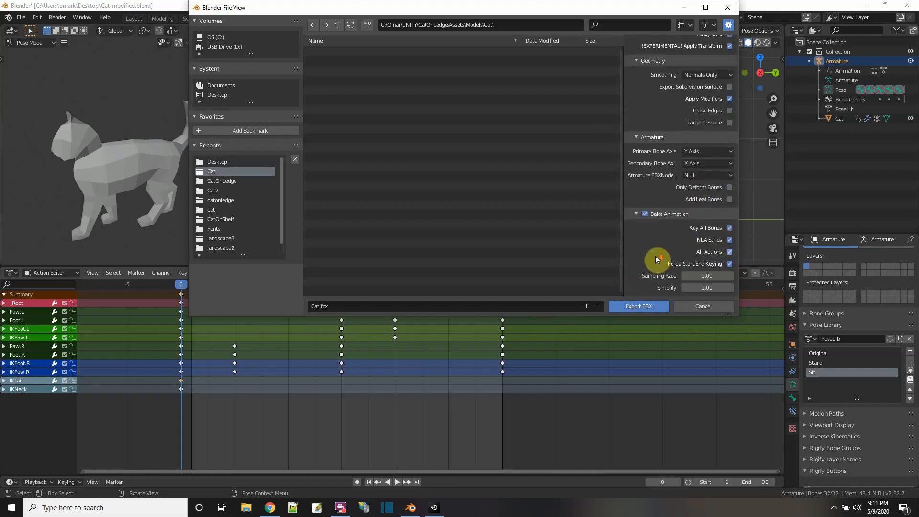
click(643, 306)
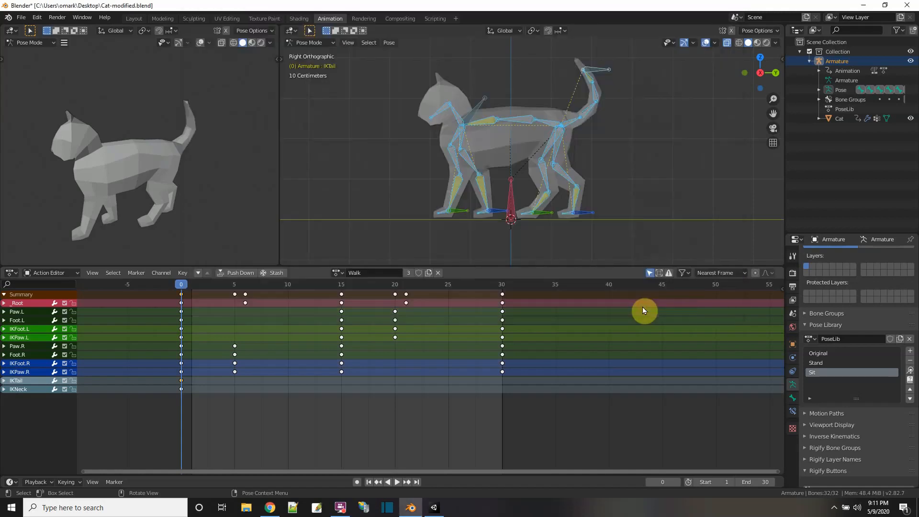
Switch to Unity, expand the imported Cat model's sub-assets and play the Armature|Idle clip's preview
click(862, 7)
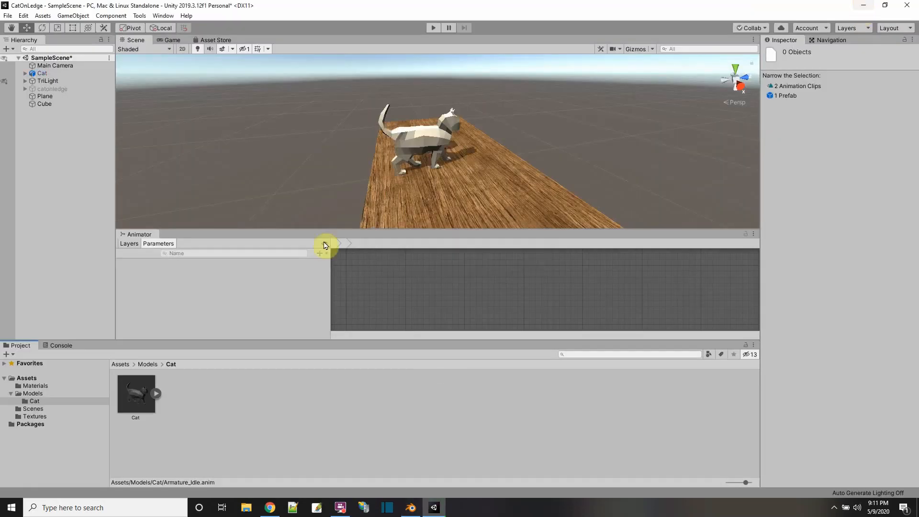
click(143, 394)
click(156, 393)
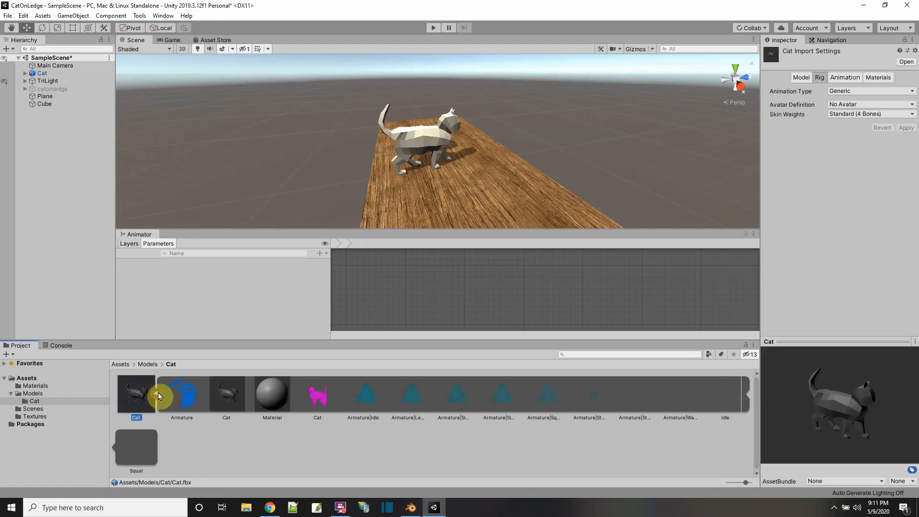
click(362, 394)
click(769, 352)
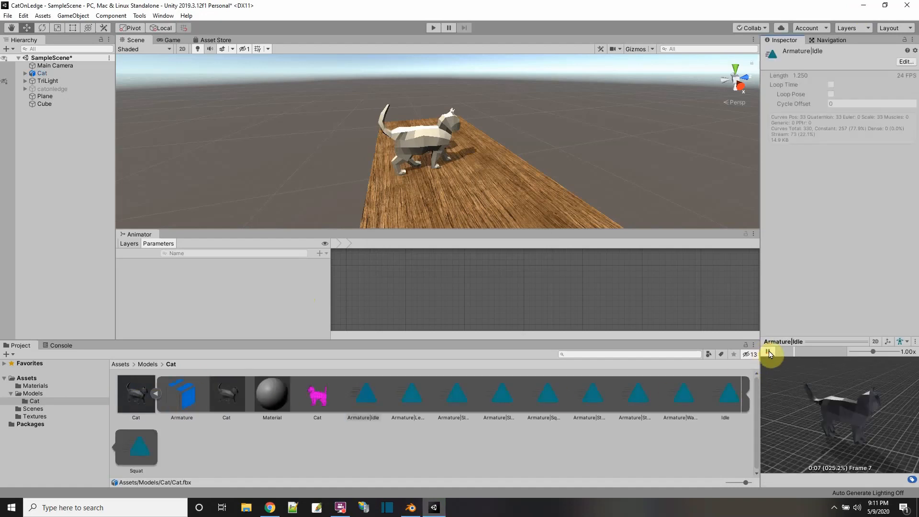
click(769, 352)
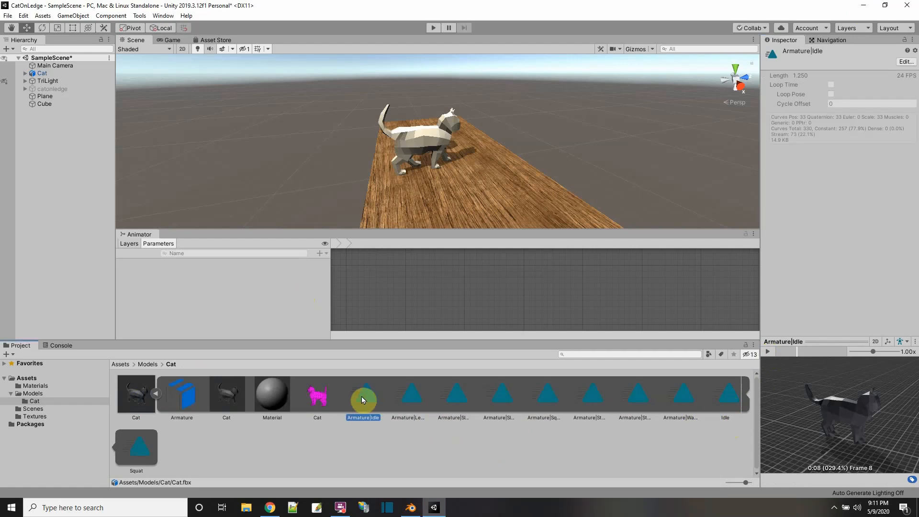
click(768, 352)
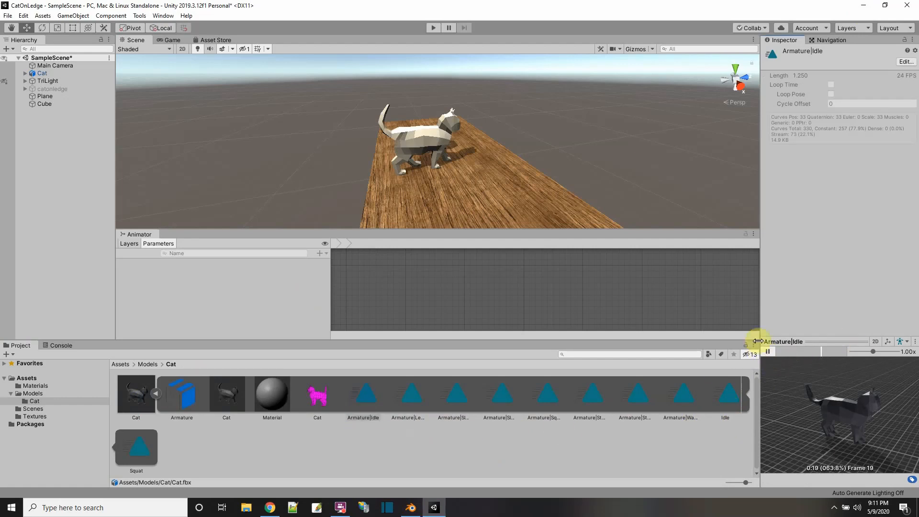
click(768, 351)
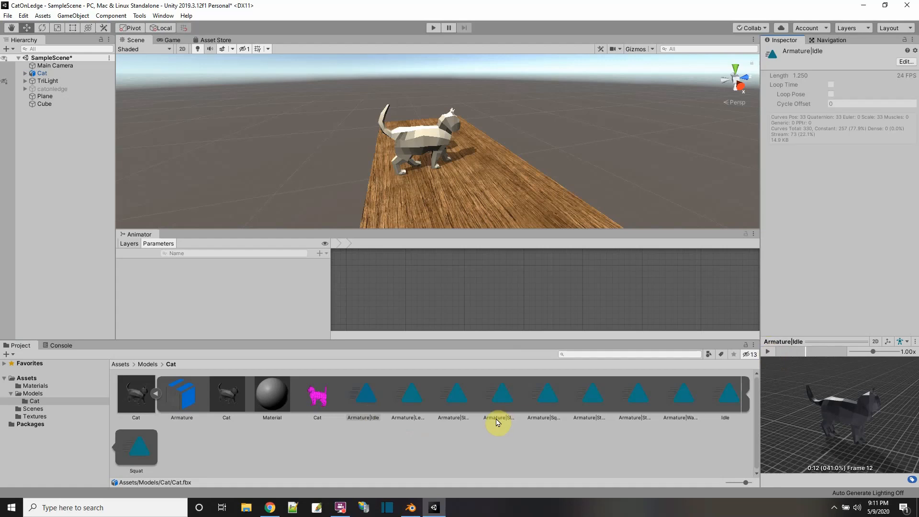
Play the Armature|Walk clip's preview to check the walk cycle
click(688, 398)
click(766, 352)
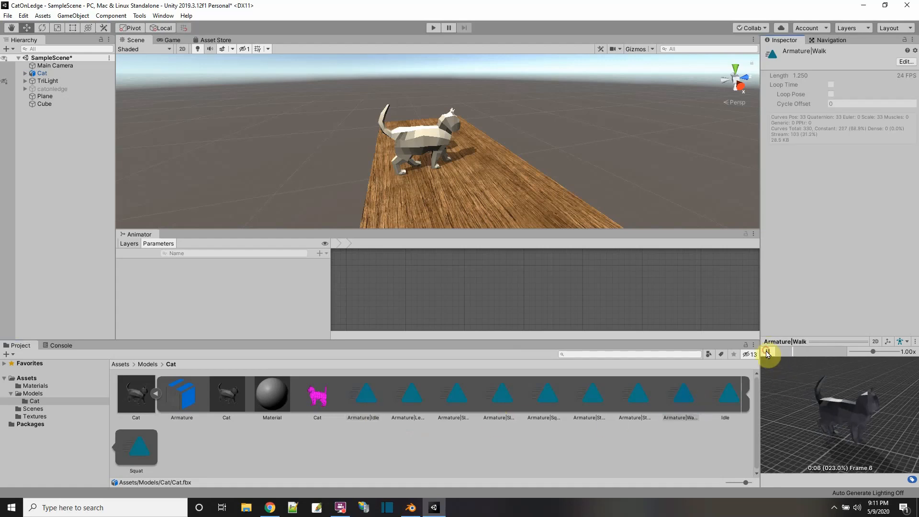
click(767, 352)
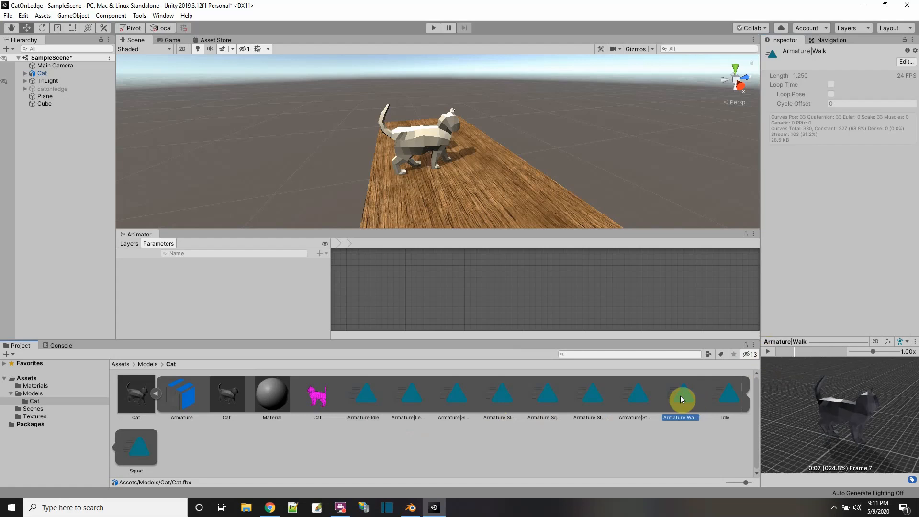
Duplicate the Armature|Walk and Armature|Idle clips out of the model and set the Cat as the preview model for the copies
key(ctrl+d)
click(412, 404)
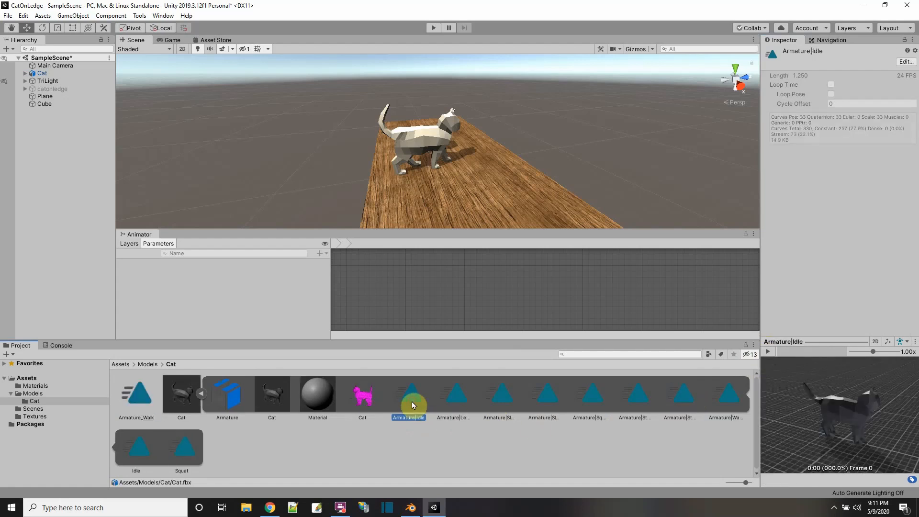
key(ctrl+d)
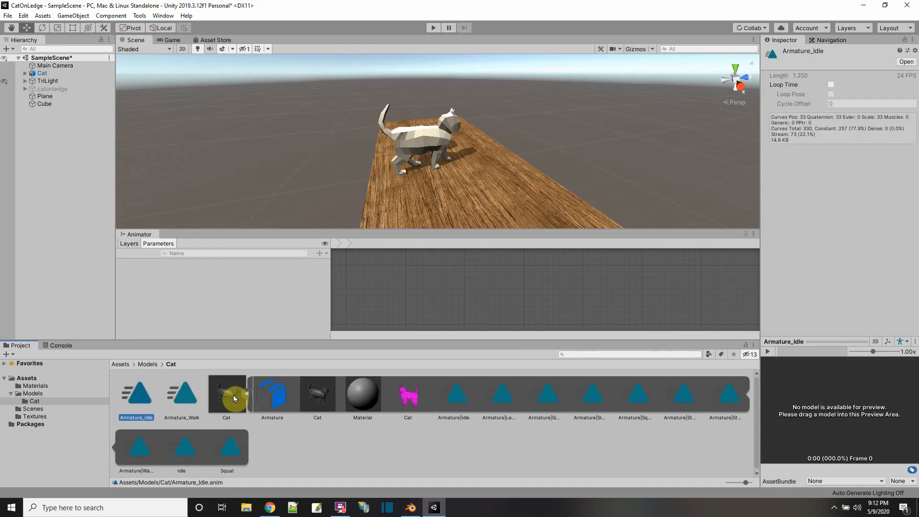
drag(311, 399, 857, 420)
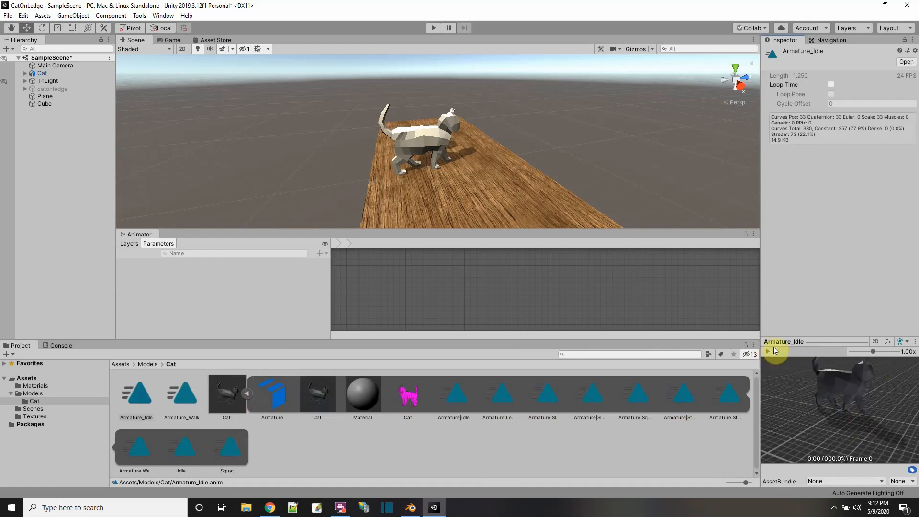
click(182, 395)
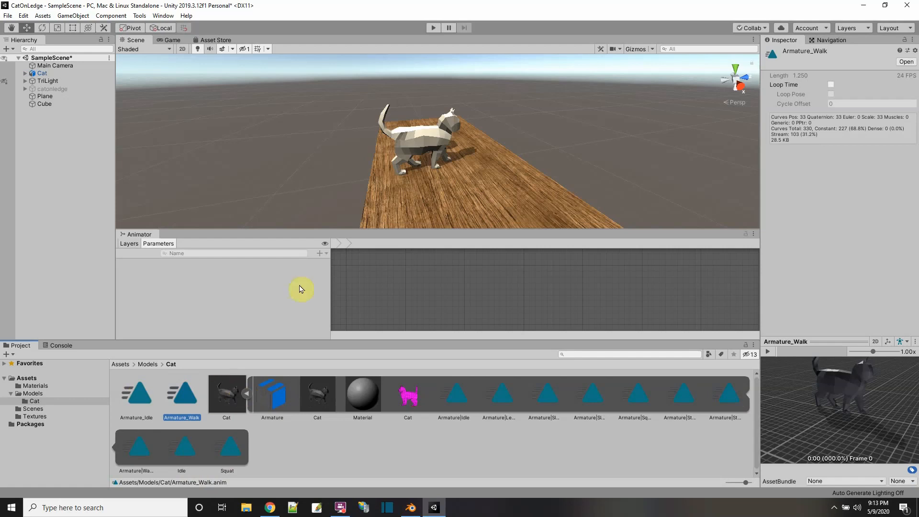
Create an animator controller named Cat in Models/Cat and add the Armature_Walk and Armature_Idle clips to it as states
click(246, 394)
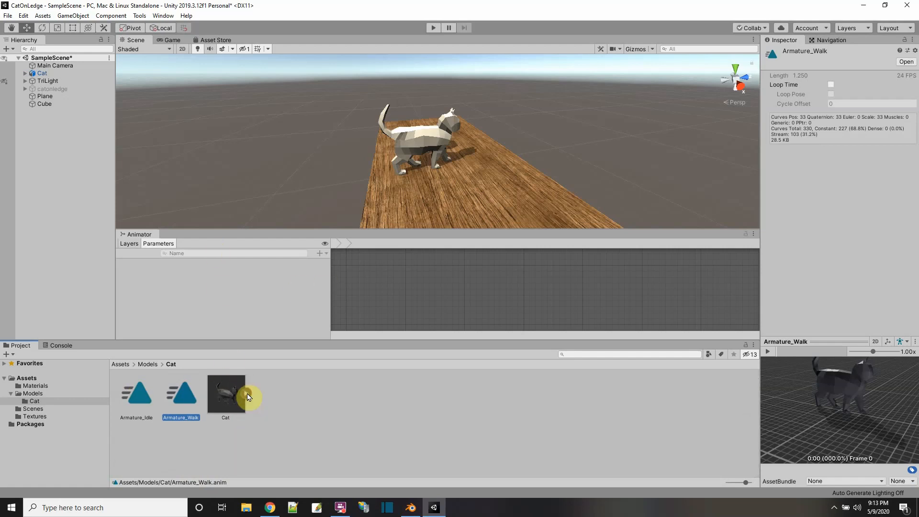
right_click(286, 408)
mouse_move(329, 177)
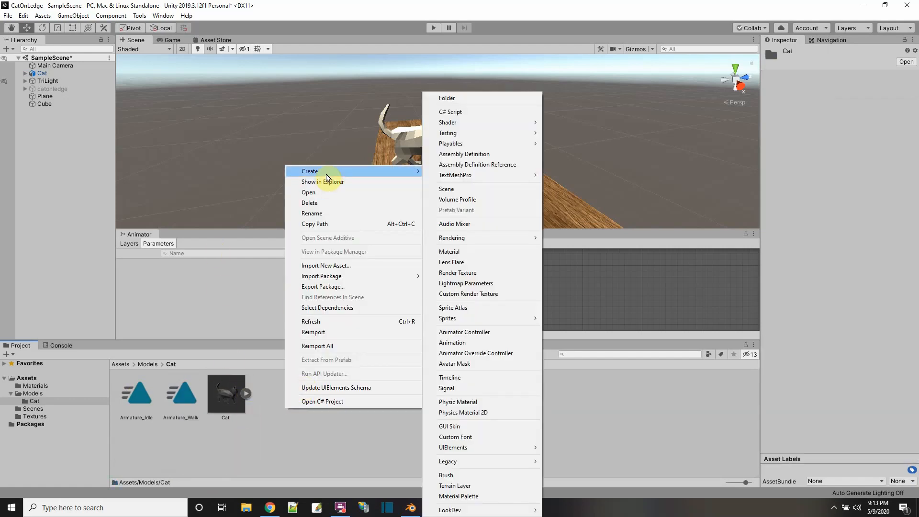
click(465, 331)
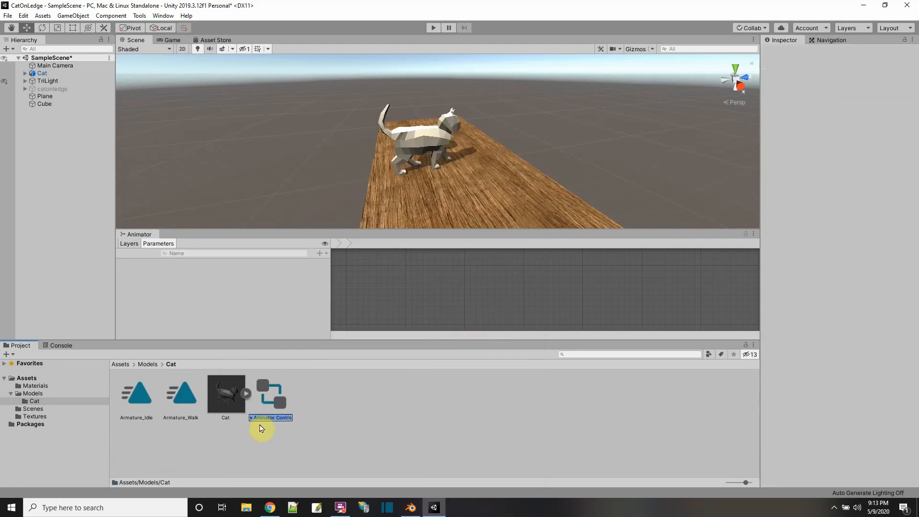
key(Return)
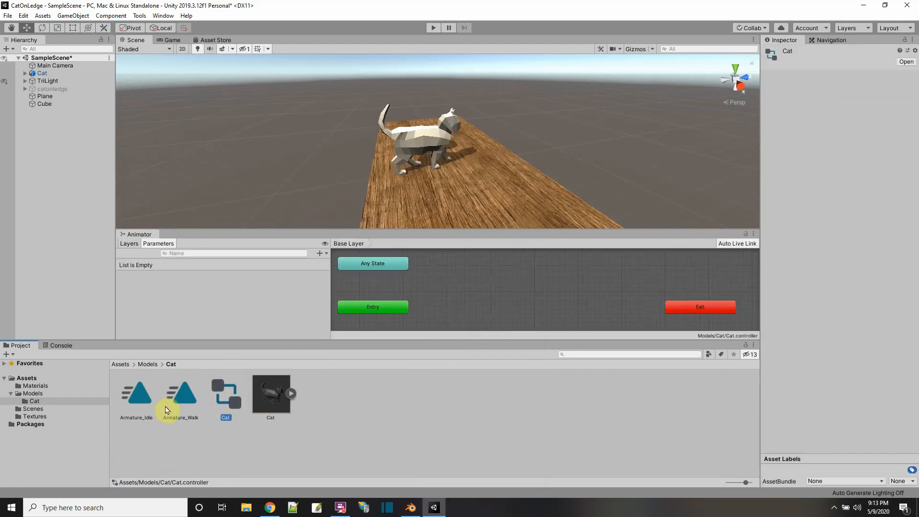
drag(167, 410, 464, 287)
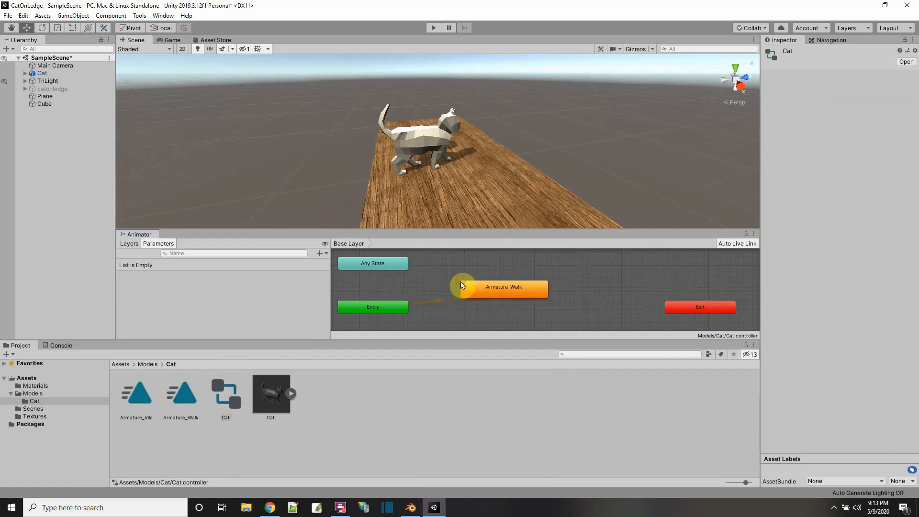
drag(135, 415, 484, 308)
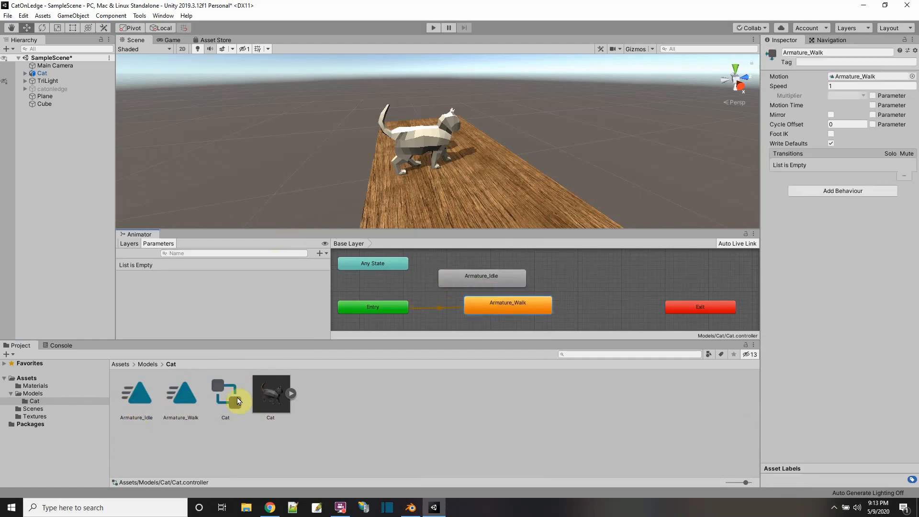
Assign the Cat animator controller to the scene's Cat object and test it in Play mode
drag(238, 401, 48, 78)
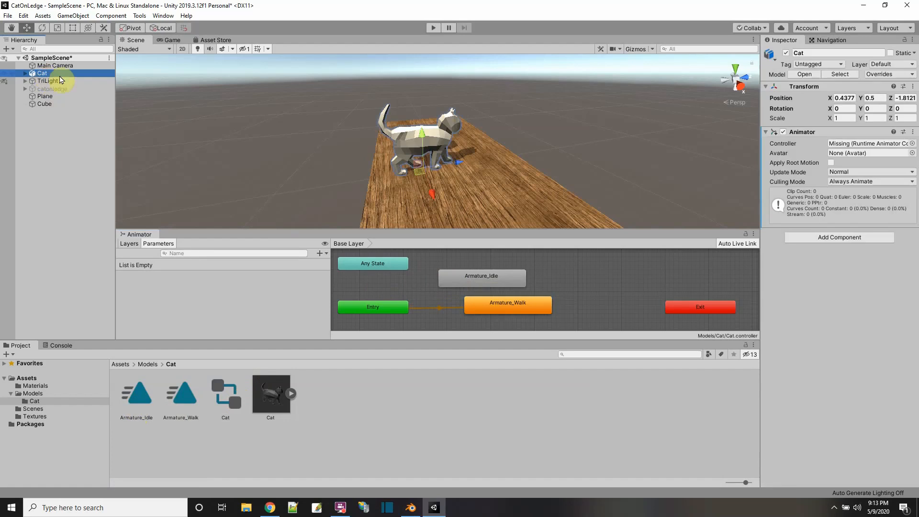
click(913, 144)
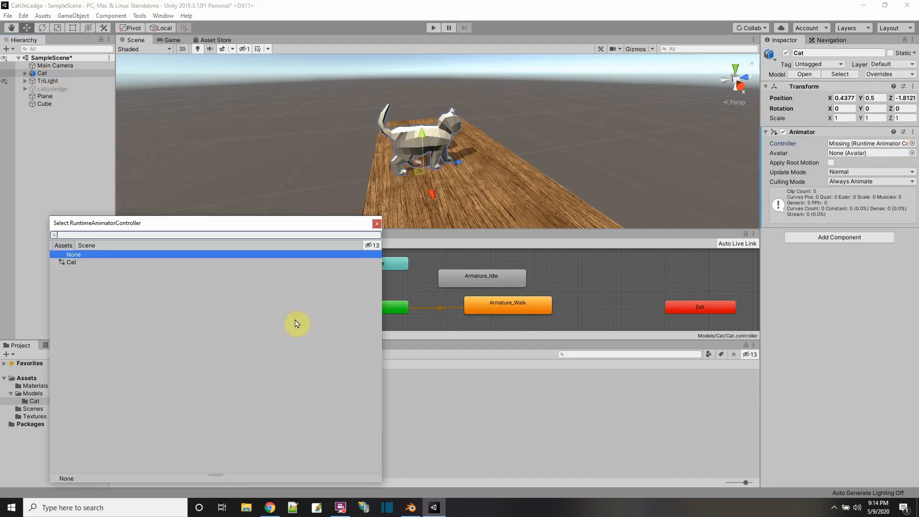
double_click(61, 263)
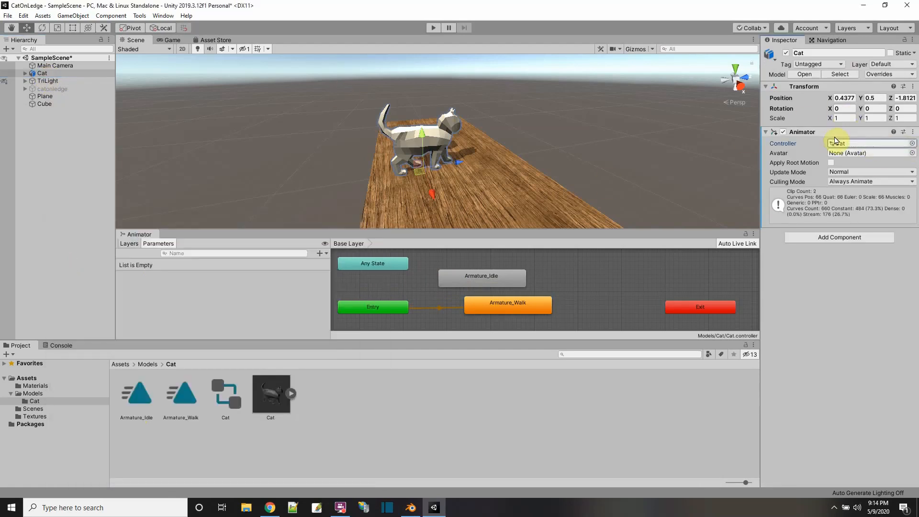
click(434, 28)
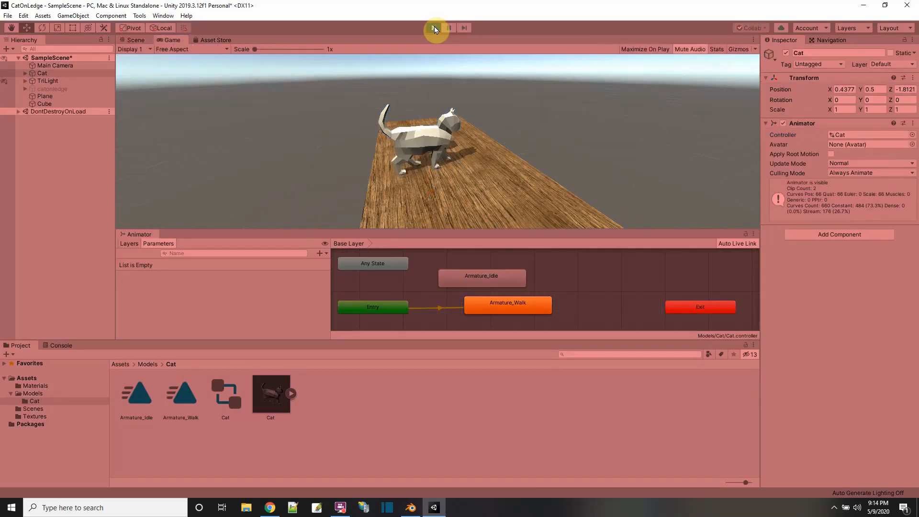
click(435, 27)
Enable Loop Time on the Armature_Walk and Armature_Idle clips
click(180, 391)
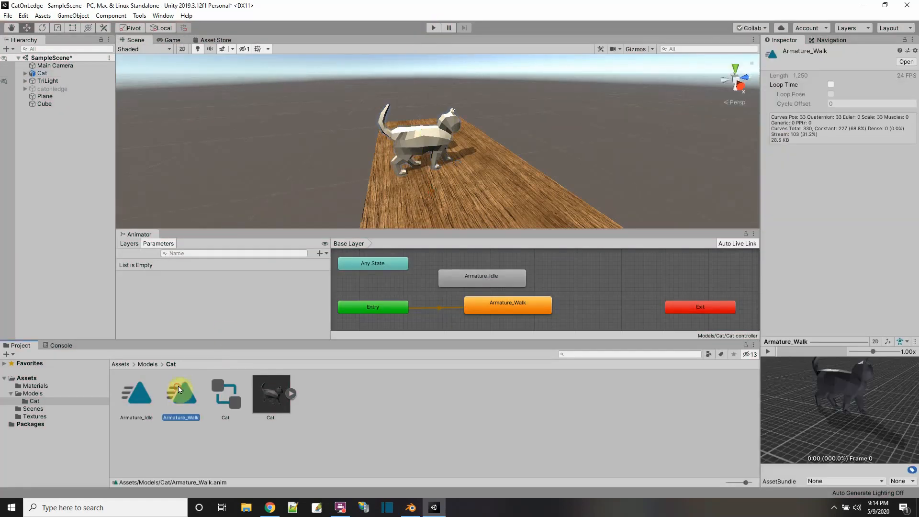
click(831, 85)
click(143, 405)
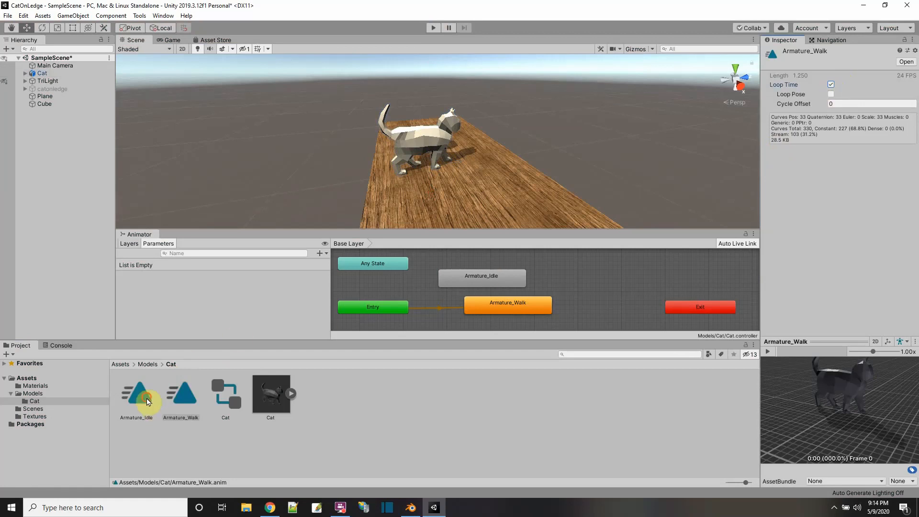
click(831, 85)
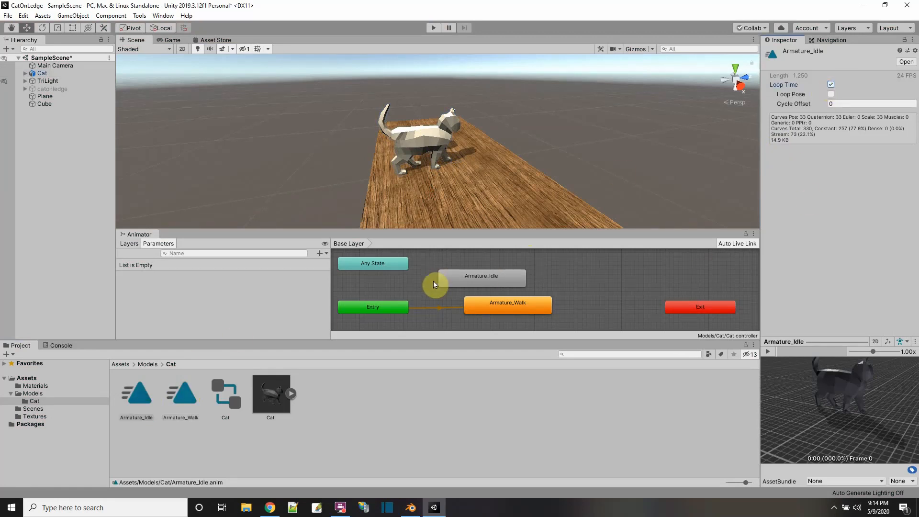
Set Armature_Idle as the layer's default state and test it in Play mode
right_click(470, 281)
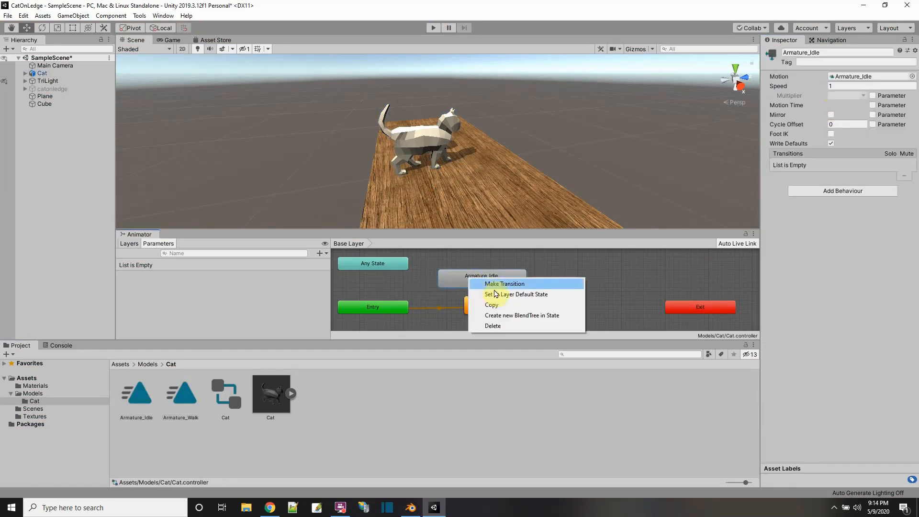
click(495, 294)
click(434, 28)
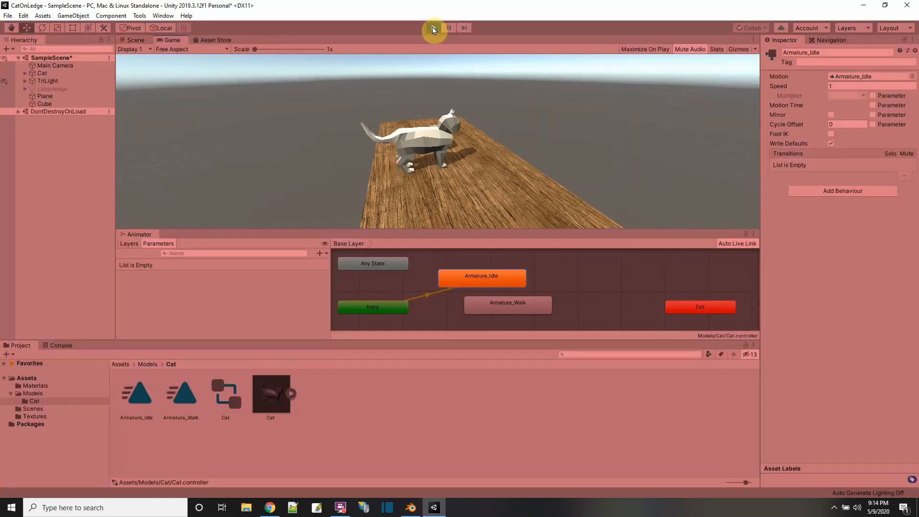
click(434, 28)
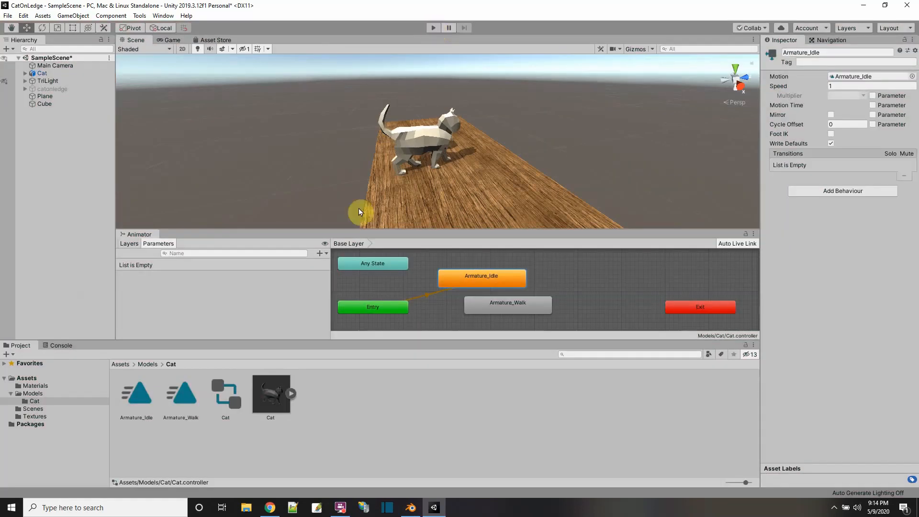
Delete the Armature_Idle and Armature_Walk states from the controller and add a float parameter named Vert
click(509, 302)
key(Delete)
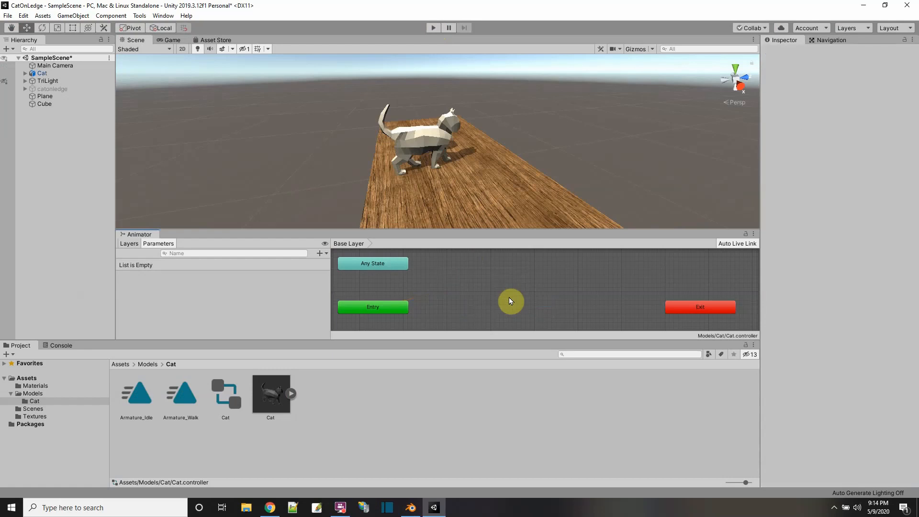
click(326, 259)
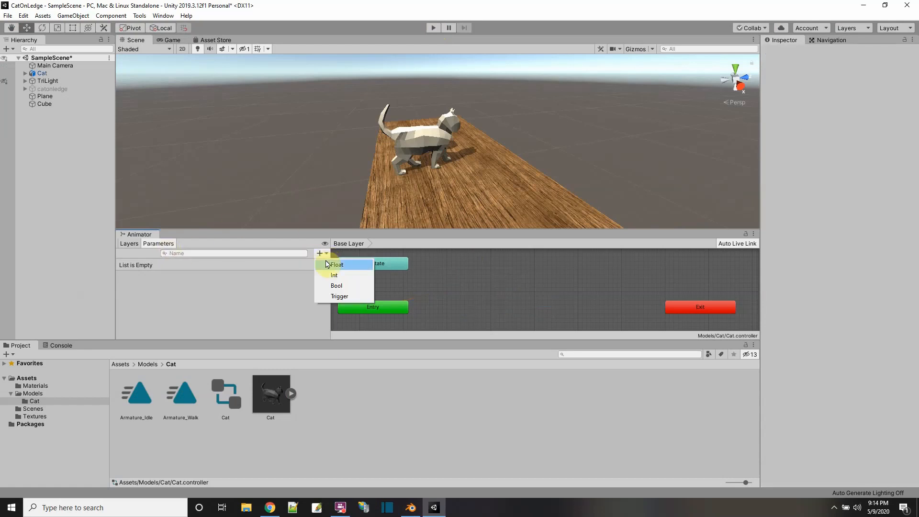
click(331, 263)
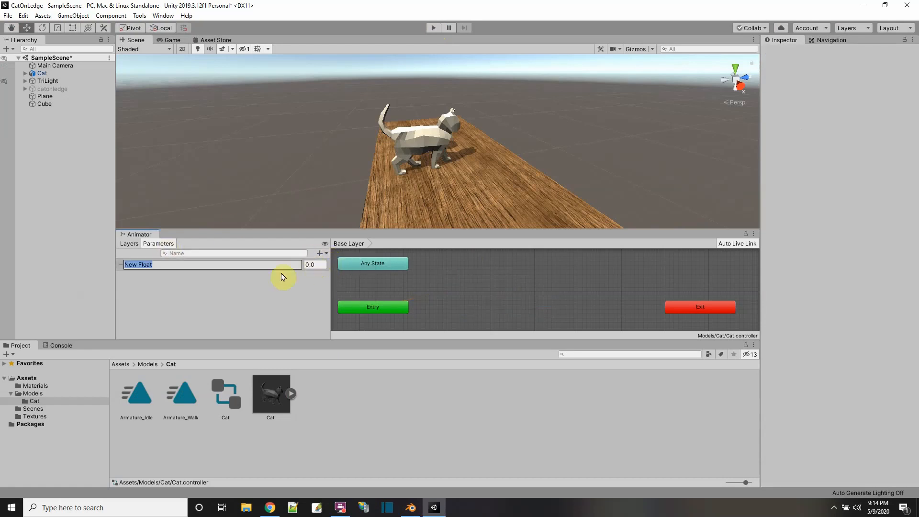
text(Vert)
key(Return)
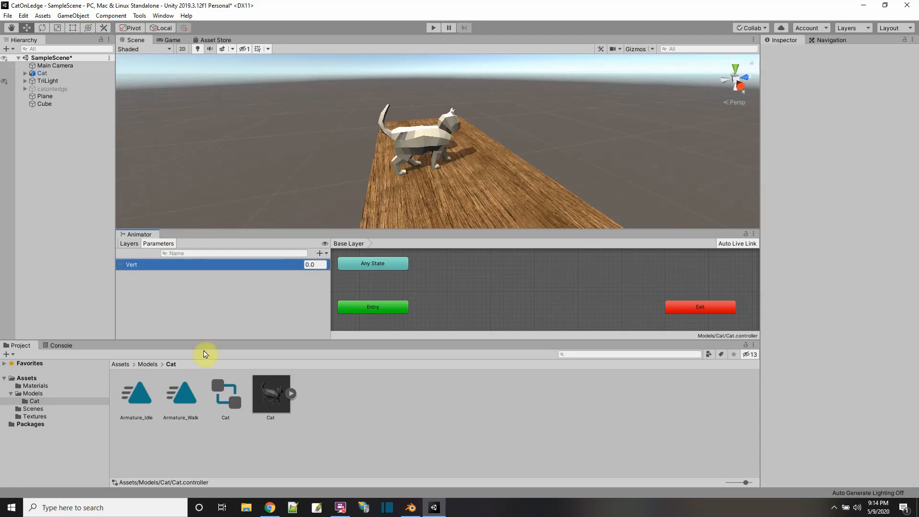
Play the Armature_Walk clip's preview to check the looping walk
click(186, 394)
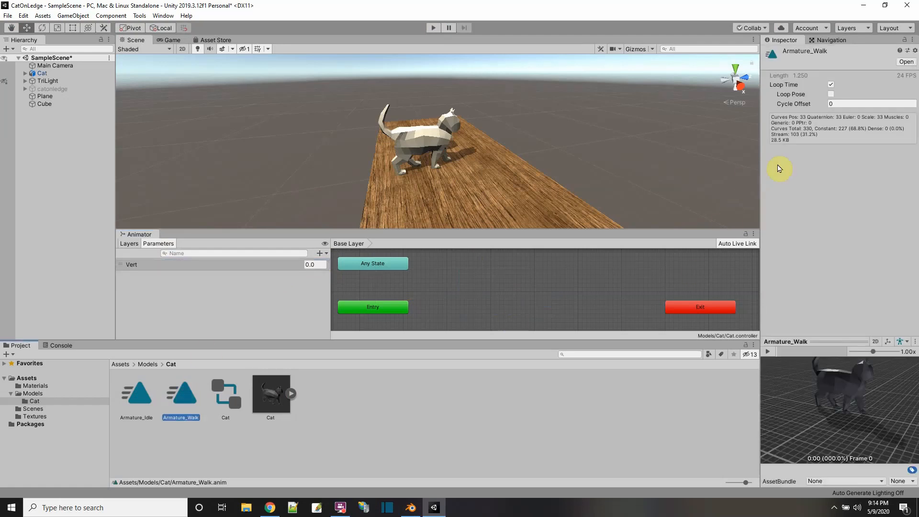
click(769, 354)
click(769, 353)
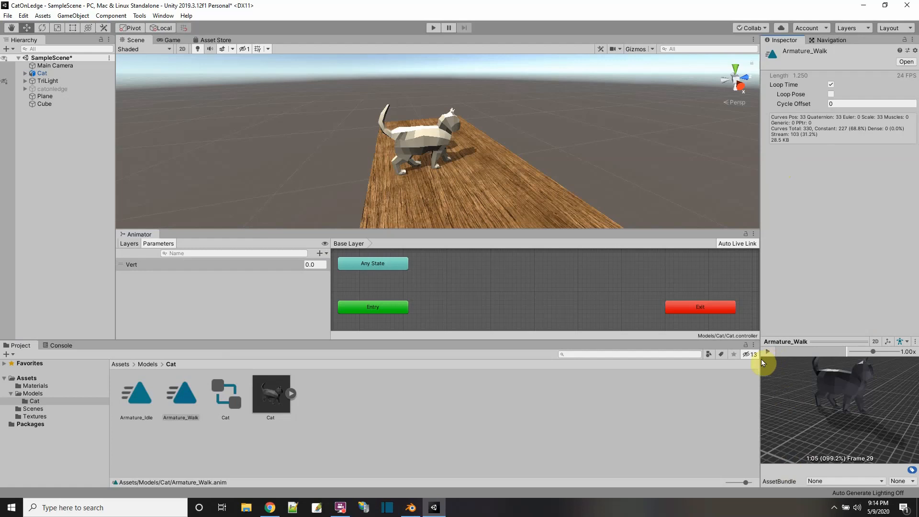
right_click(505, 287)
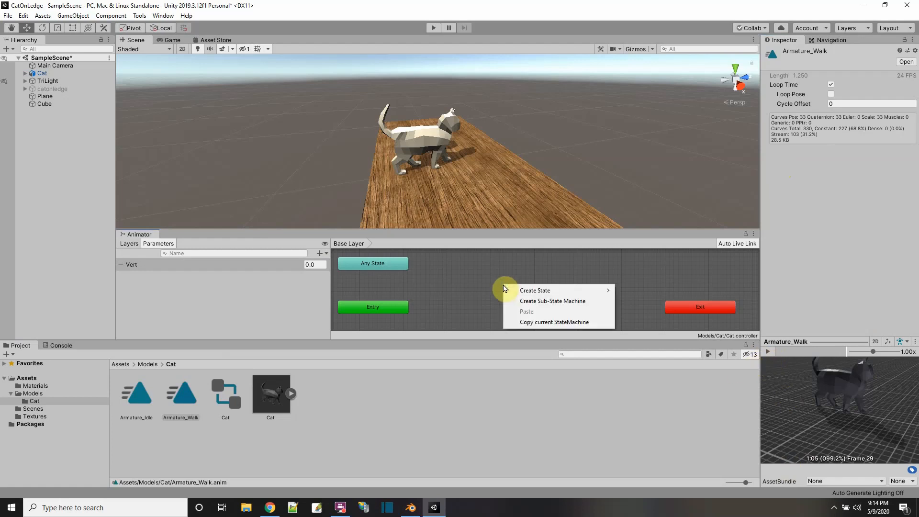
mouse_move(514, 292)
click(478, 295)
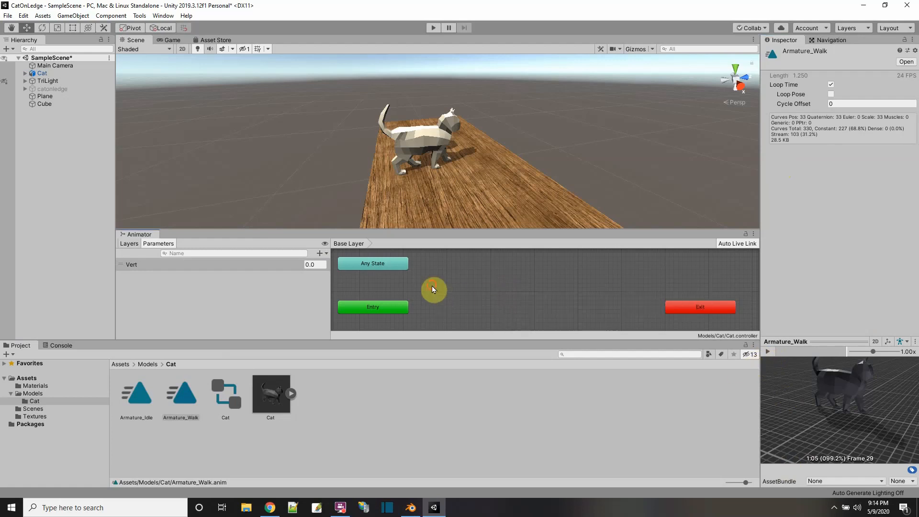
Widen the animator graph area and create a state from a new blend tree in the Base Layer
drag(330, 307, 230, 310)
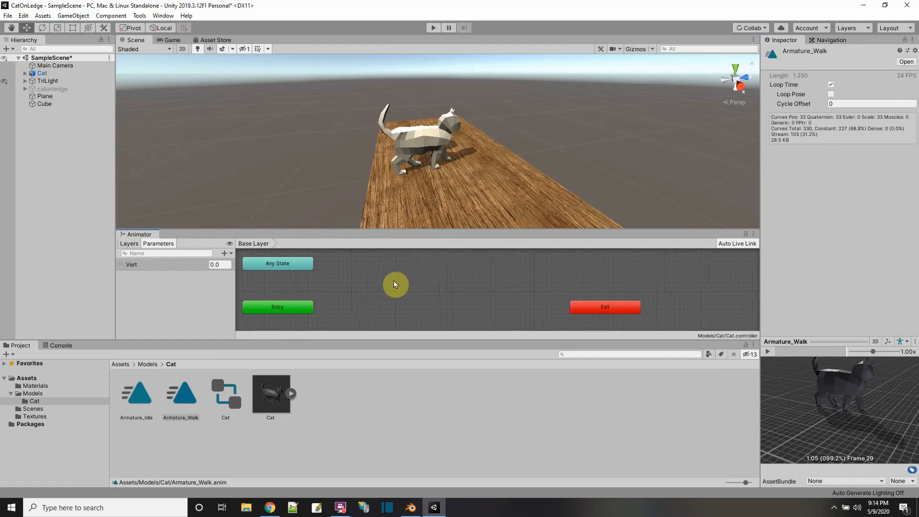
right_click(377, 284)
mouse_move(431, 287)
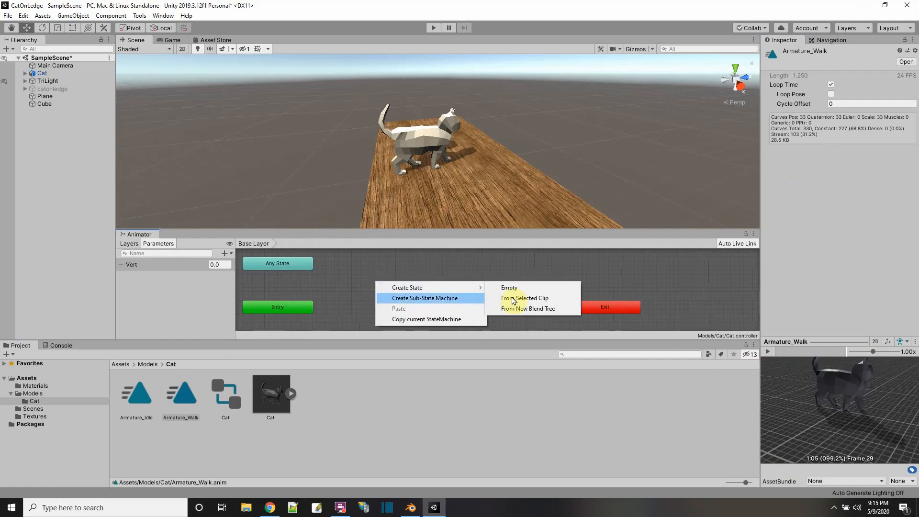
click(535, 309)
drag(419, 293, 395, 296)
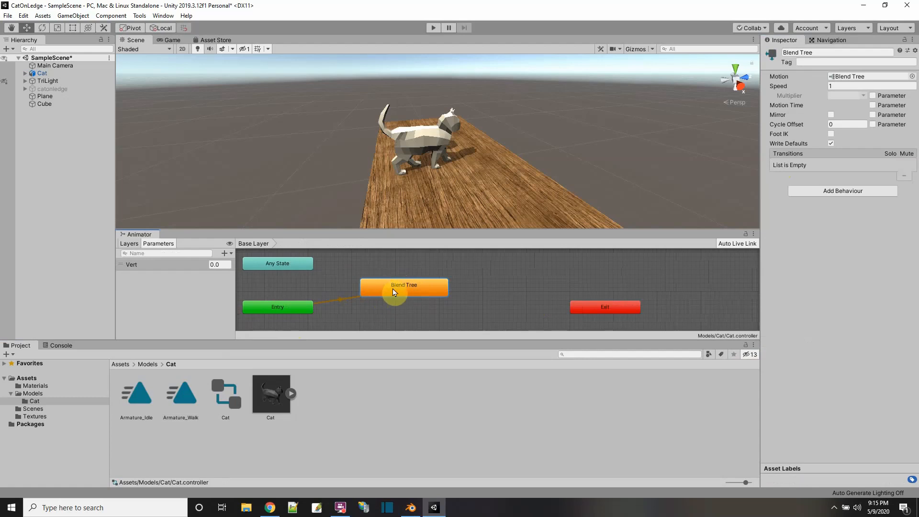
Open the blend tree and add three empty motions to it
double_click(393, 288)
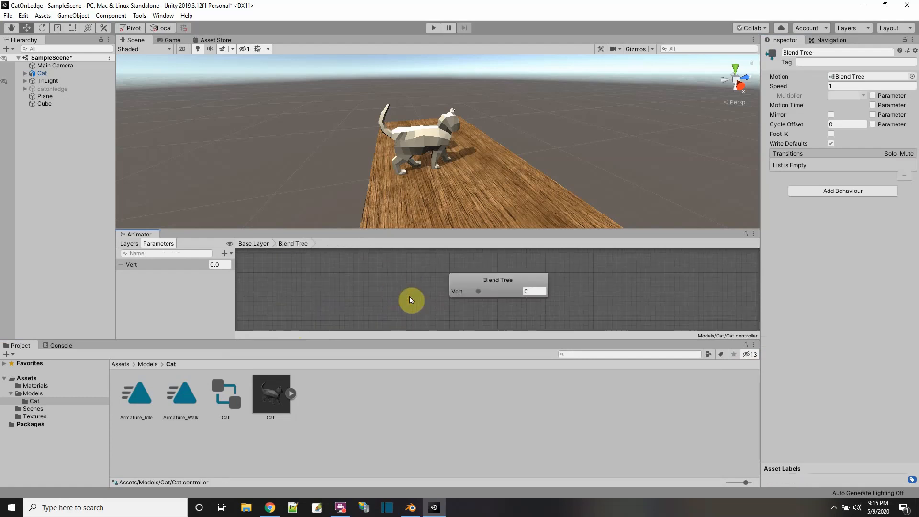
right_click(506, 278)
click(520, 283)
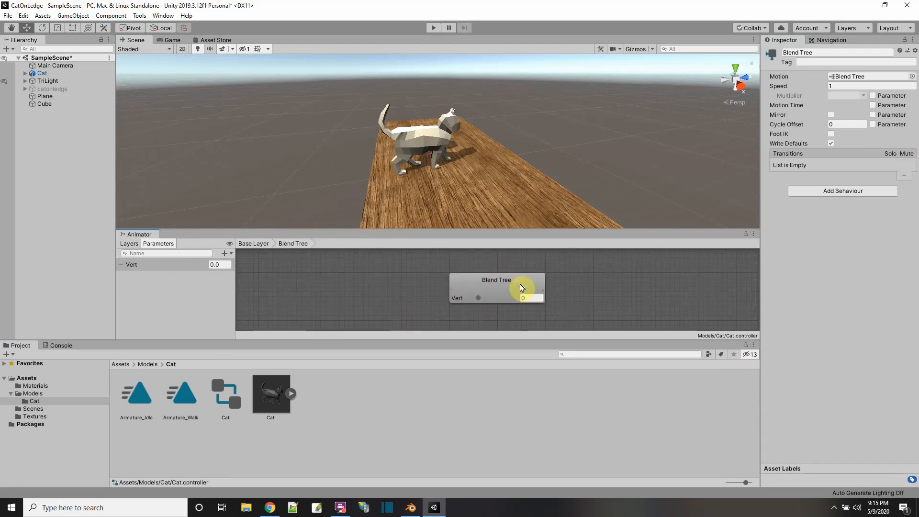
right_click(521, 283)
click(551, 289)
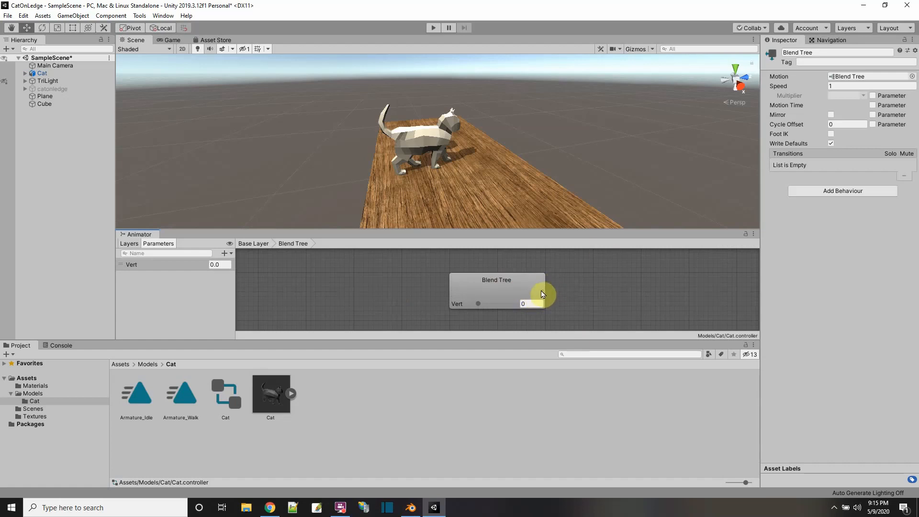
click(527, 291)
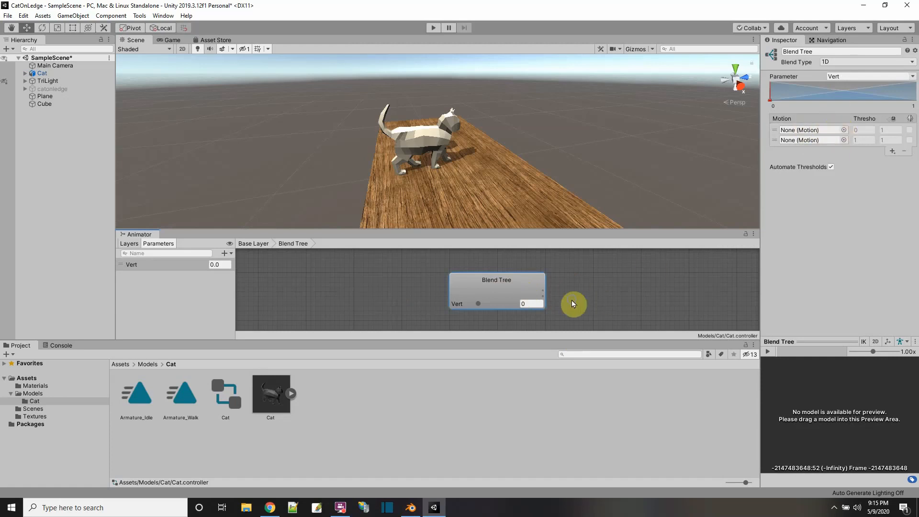
right_click(496, 280)
click(527, 284)
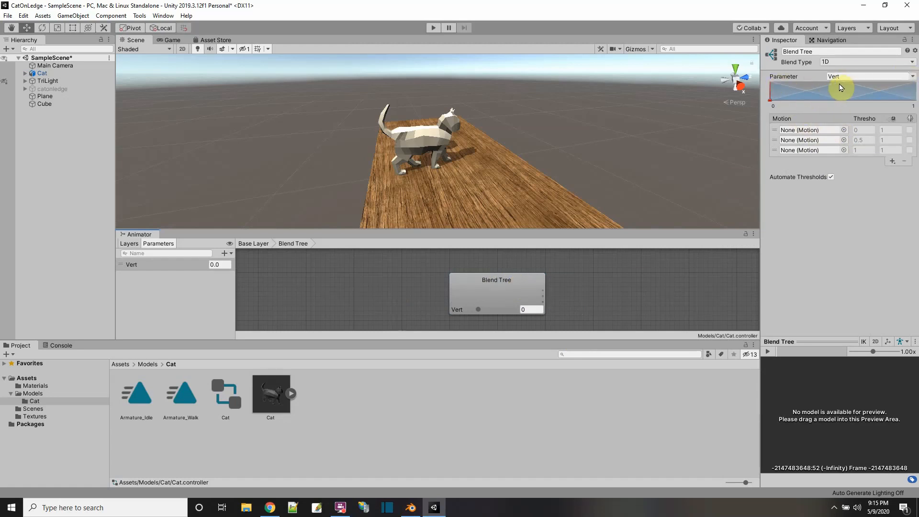
Assign Armature_Walk, Armature_Idle and Armature_Walk, in that order, to the blend tree's three motion slots
click(844, 141)
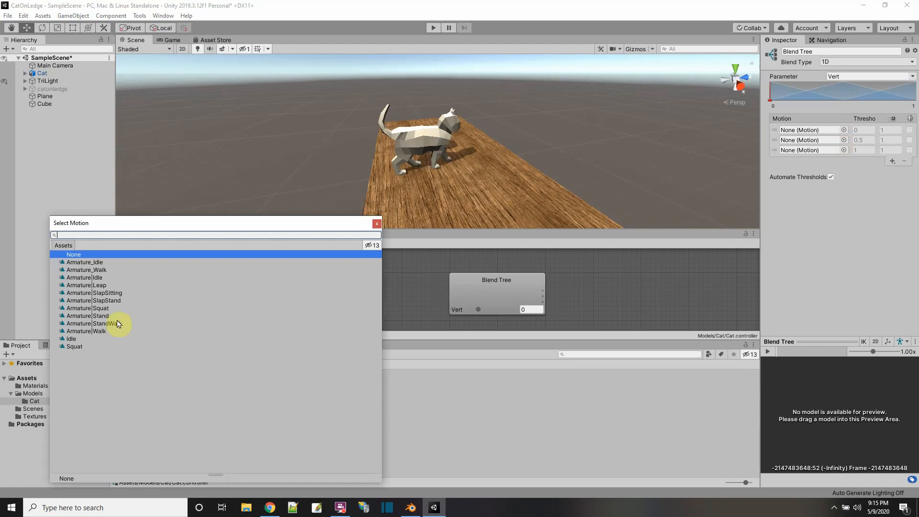
double_click(92, 263)
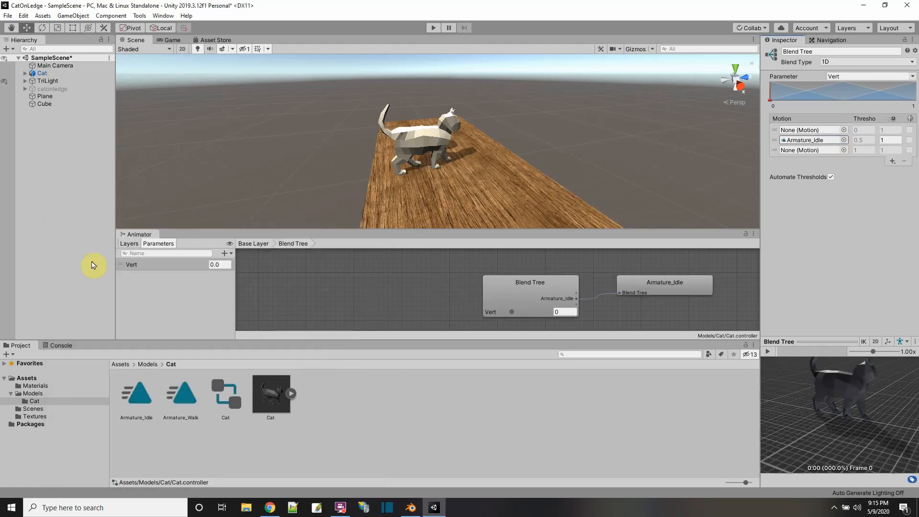
click(844, 130)
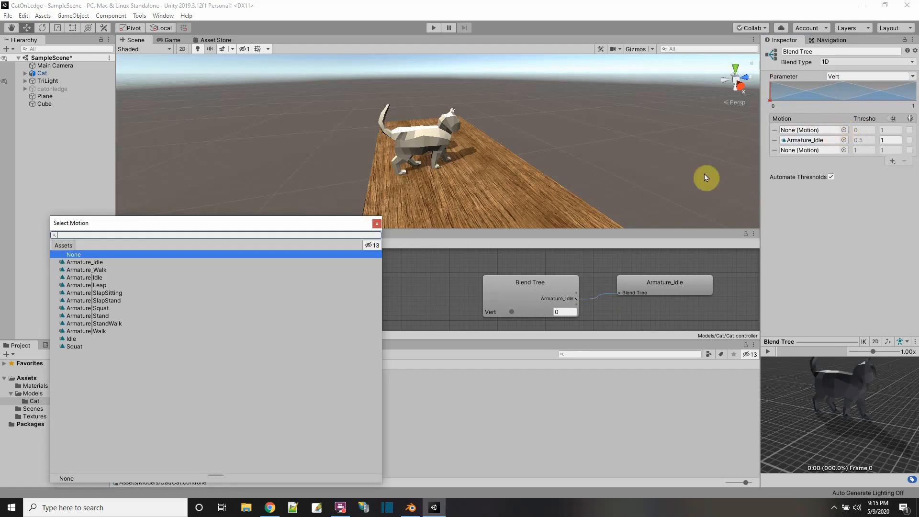
click(106, 271)
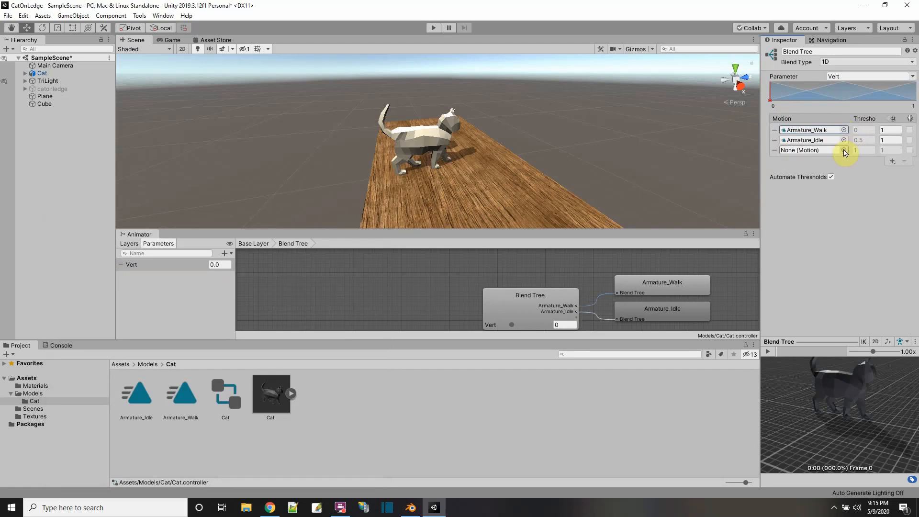
click(845, 150)
double_click(96, 270)
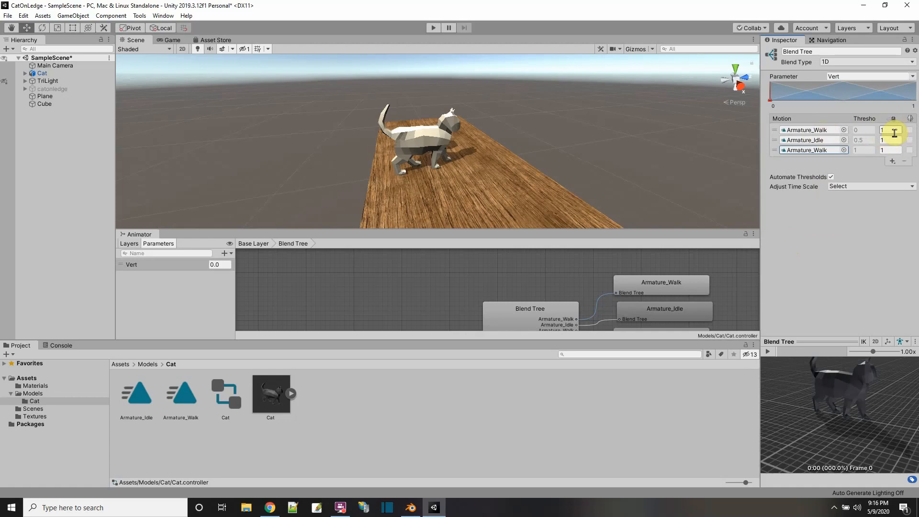
Set the speed of the blend tree's first Armature_Walk motion to -1
click(894, 131)
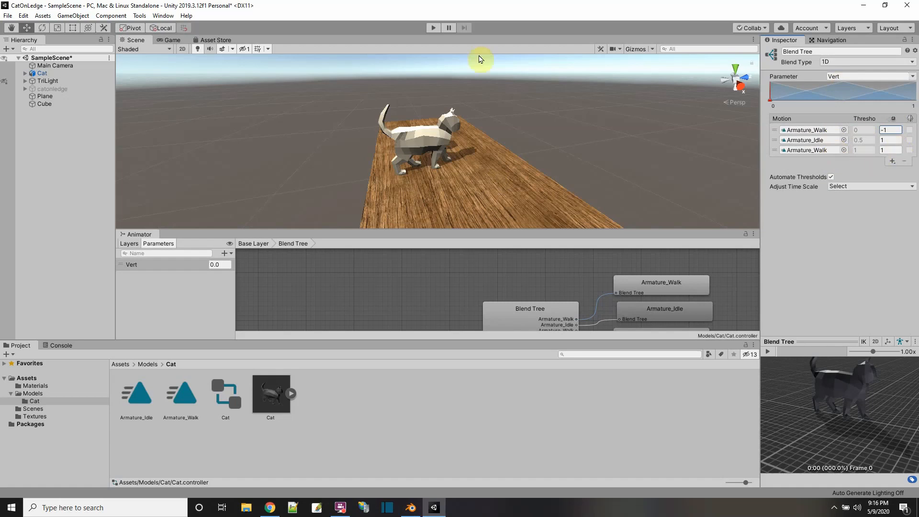
middle_drag(492, 277, 459, 261)
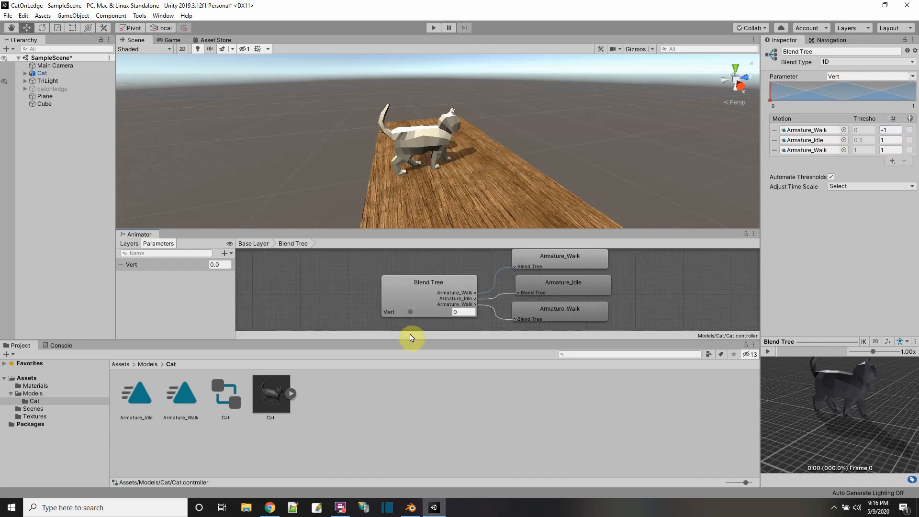
click(413, 312)
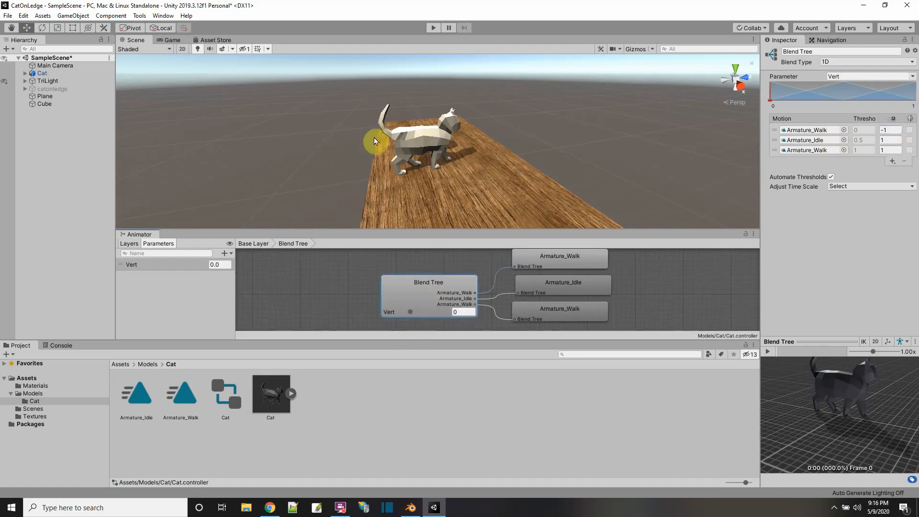
Run the scene in play mode with the Cat selected and try changing the blend tree's Vert value
click(43, 74)
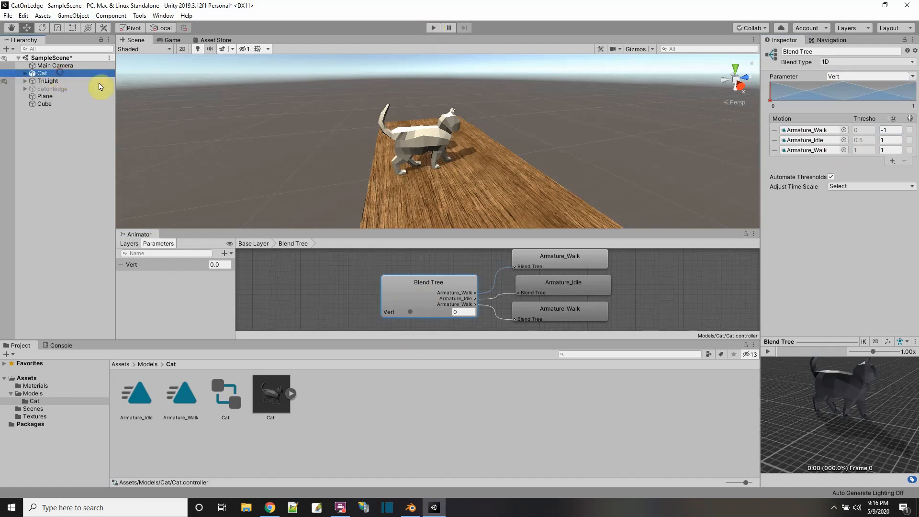
click(434, 28)
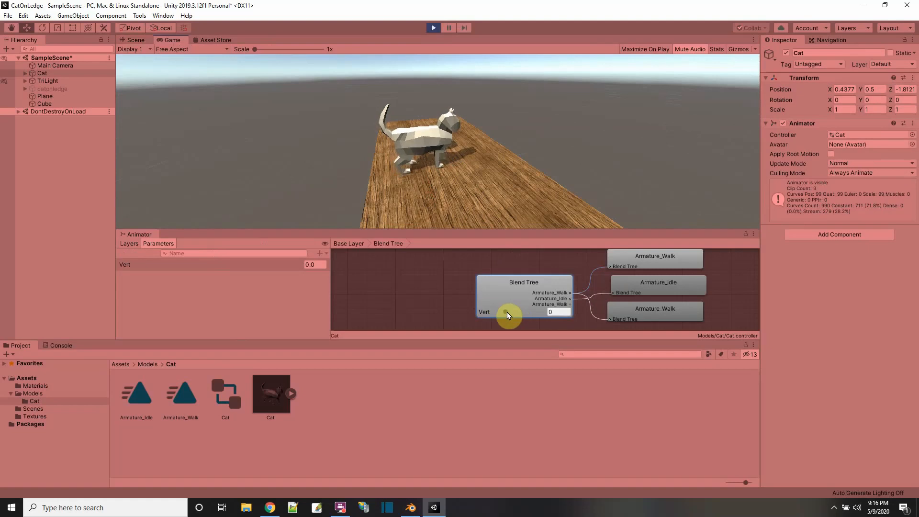
click(540, 293)
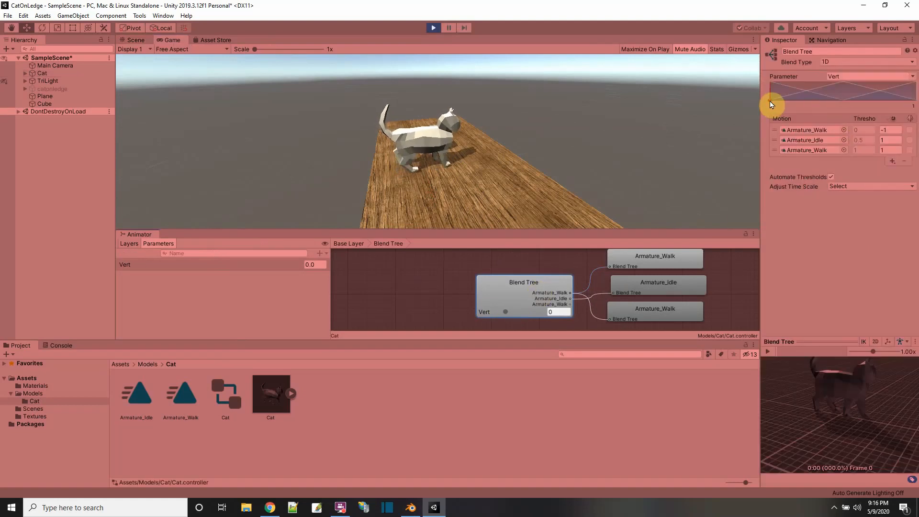
mouse_move(505, 311)
mouse_down()
mouse_move(548, 318)
mouse_move(493, 312)
mouse_move(556, 320)
mouse_move(492, 314)
mouse_up()
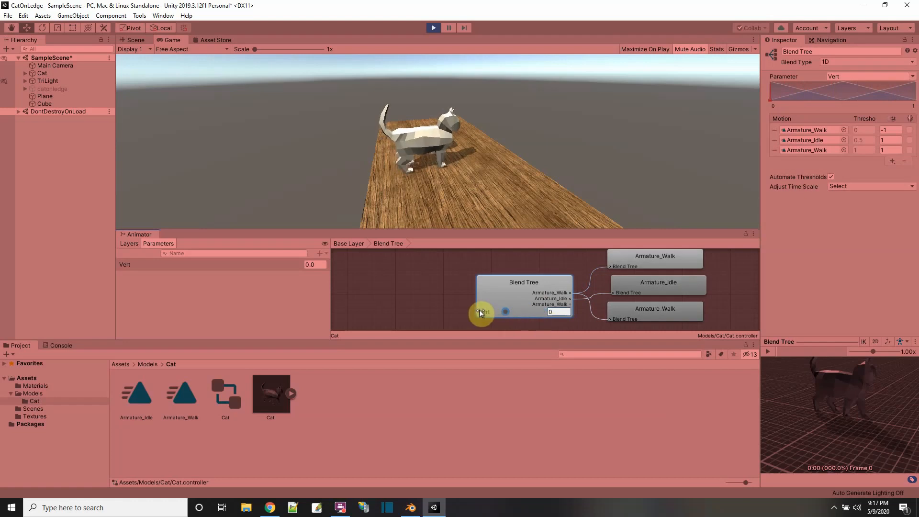
Review the available blend types for the blend tree without changing the 1D type, and stop play mode
click(861, 62)
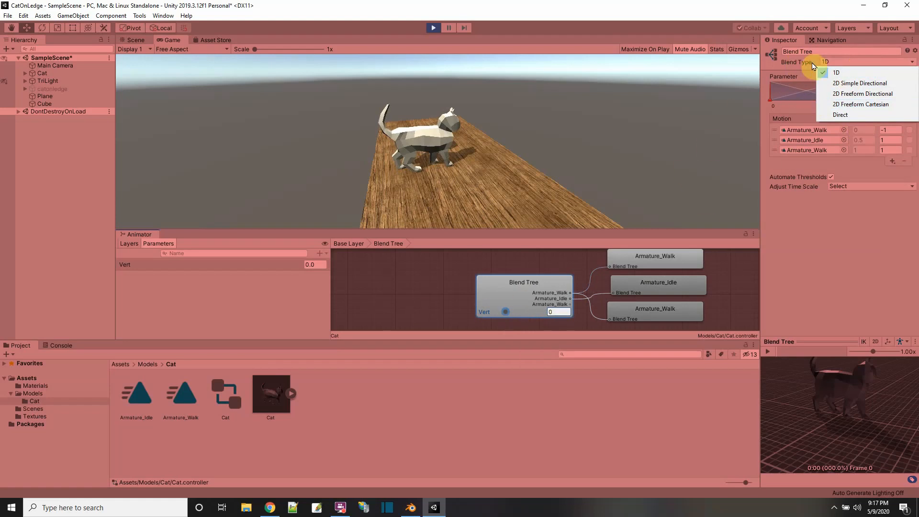
click(838, 280)
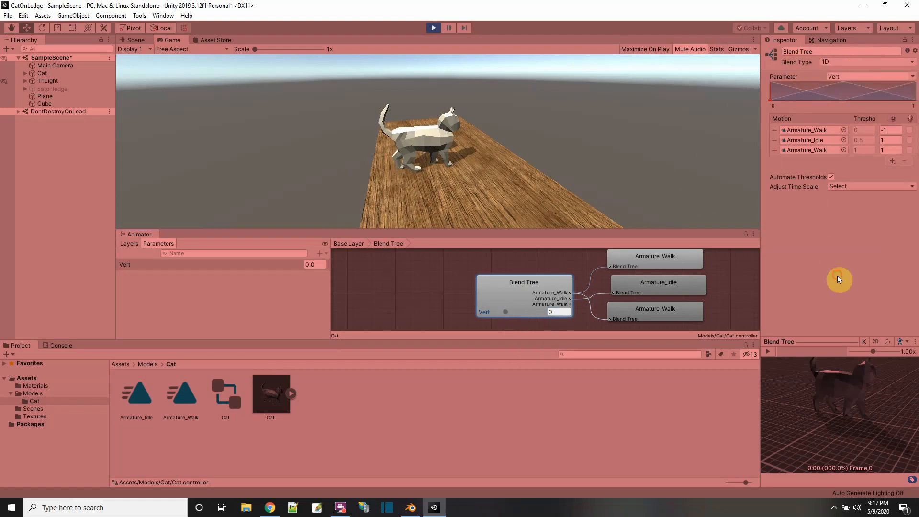
click(826, 63)
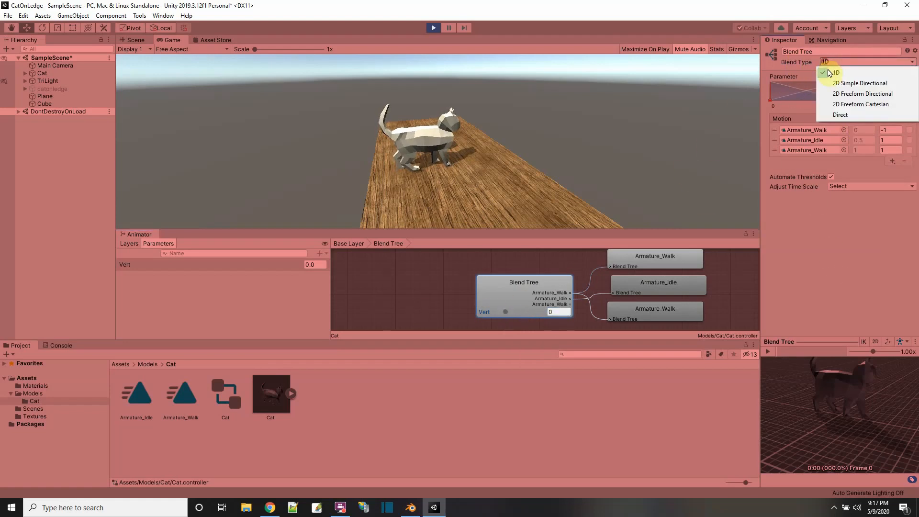
click(834, 233)
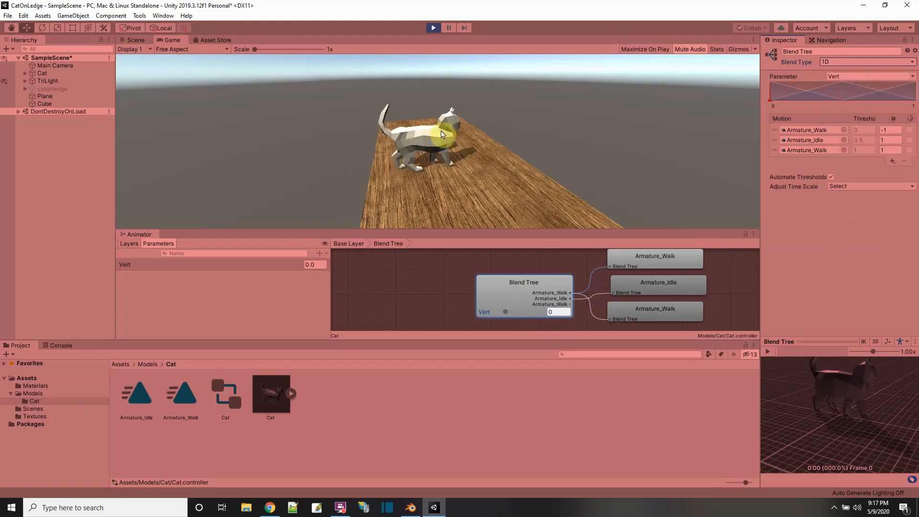
click(435, 29)
click(435, 28)
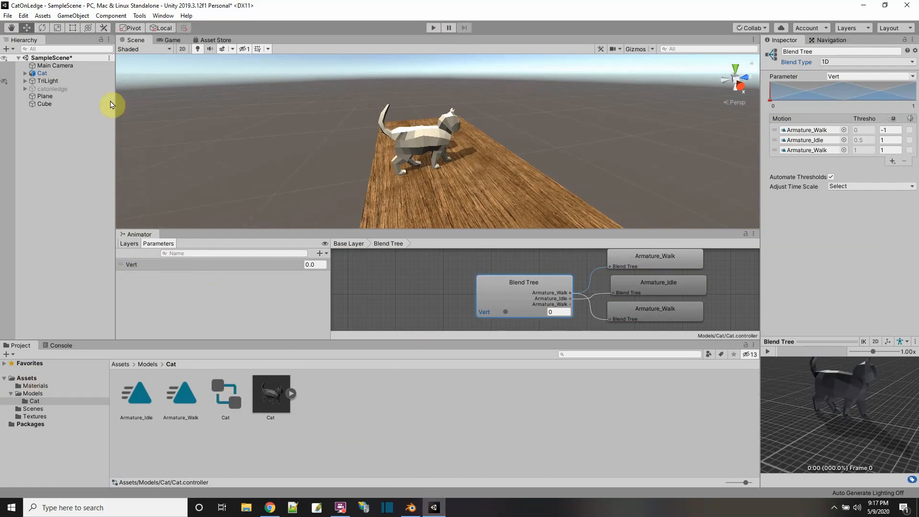
Create a C# script named Cat in the Assets/Models/Cat folder
click(43, 74)
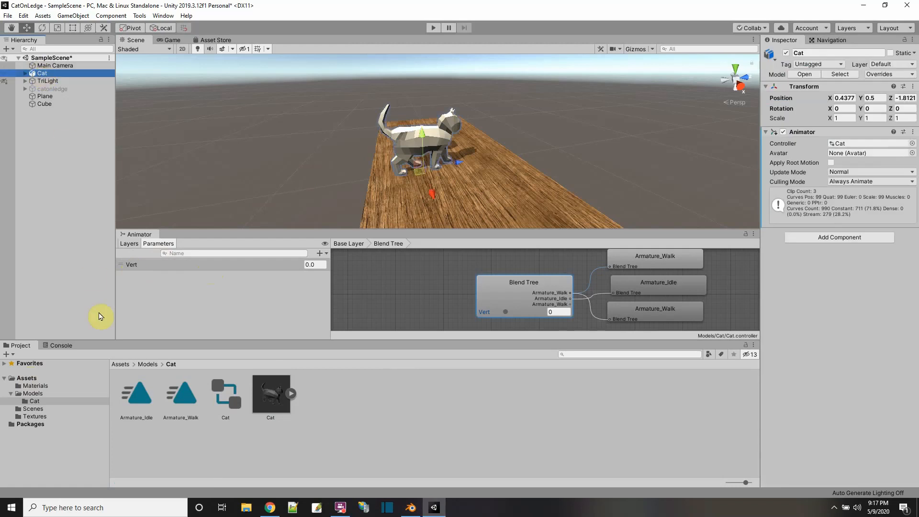
click(26, 378)
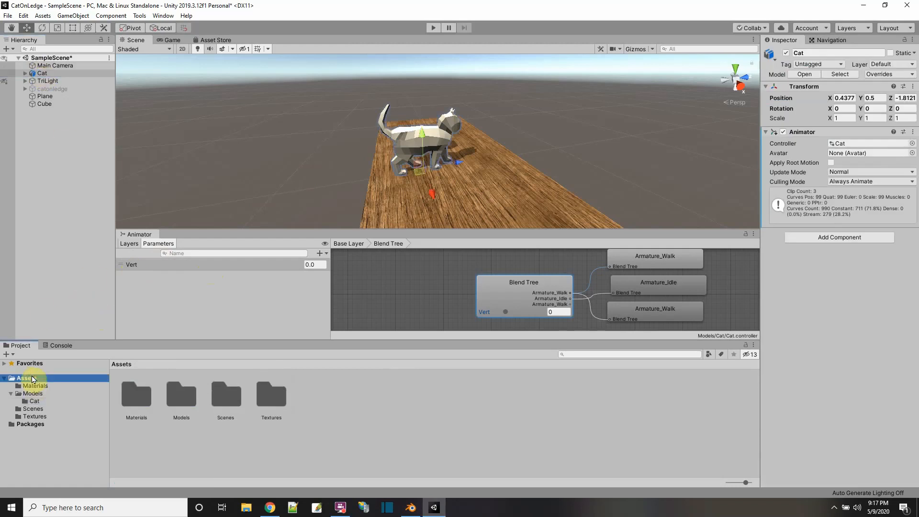
click(32, 401)
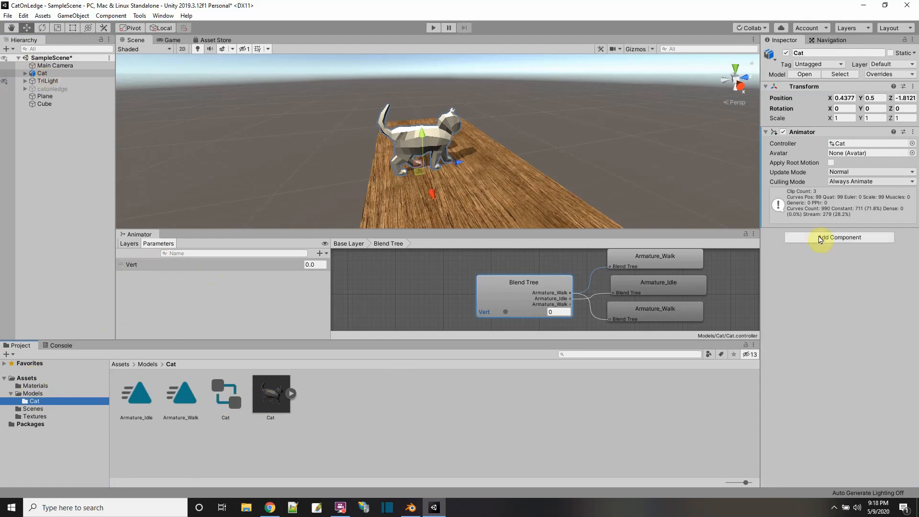
right_click(467, 420)
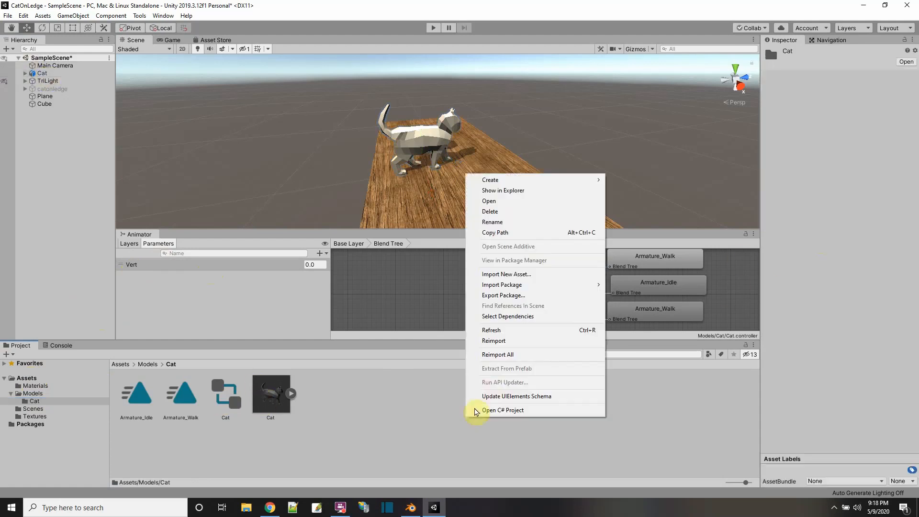
mouse_move(525, 180)
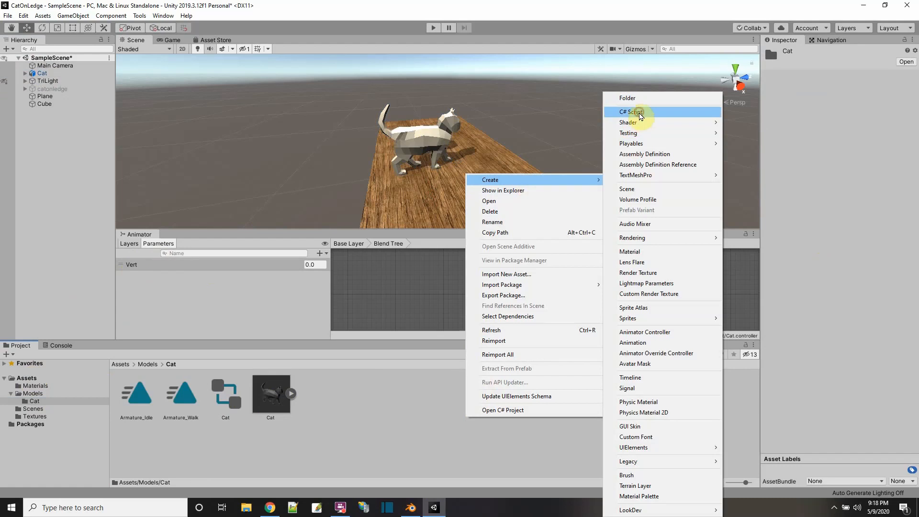
click(640, 113)
text(Cat)
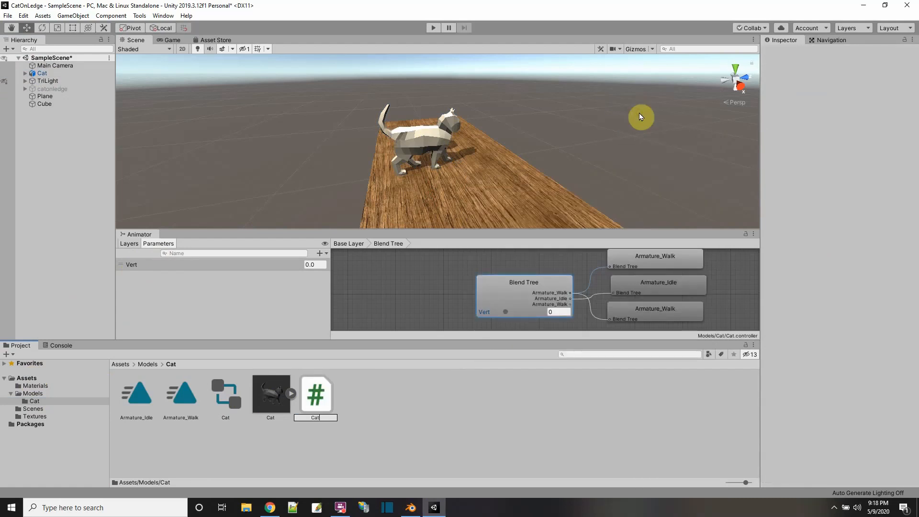
key(Return)
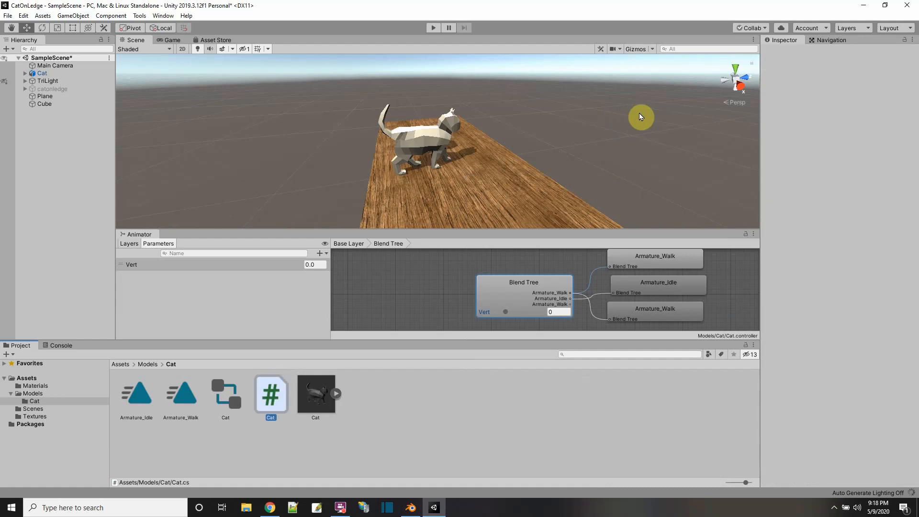
Attach the Cat script to the Cat object in the scene and open the script for editing in Visual Studio
click(41, 75)
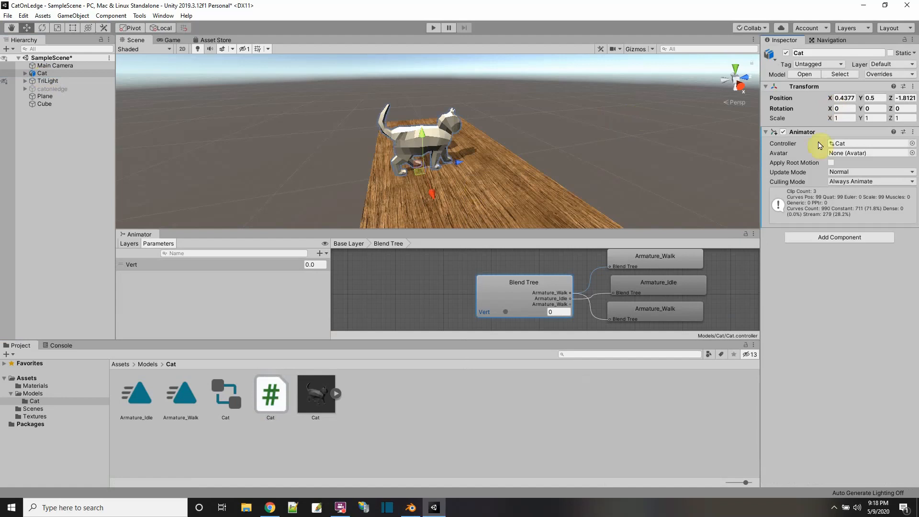
drag(271, 395, 792, 300)
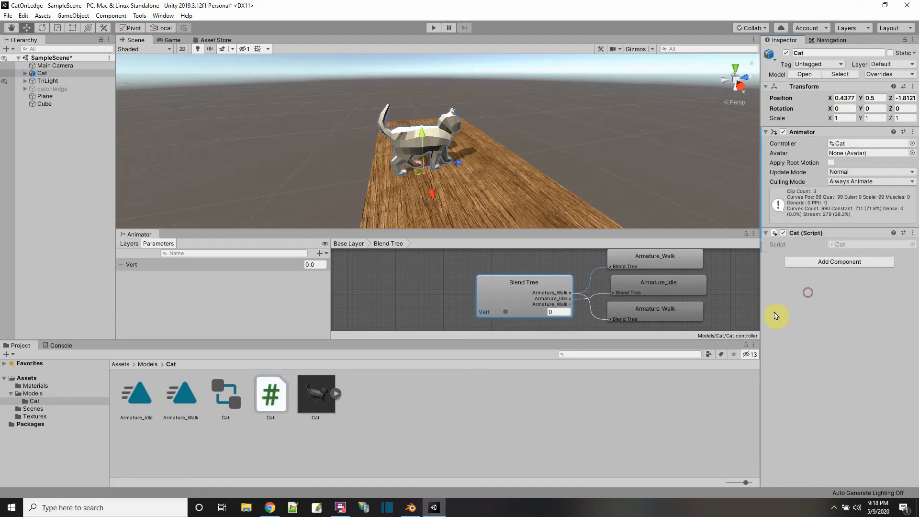
click(850, 245)
double_click(850, 246)
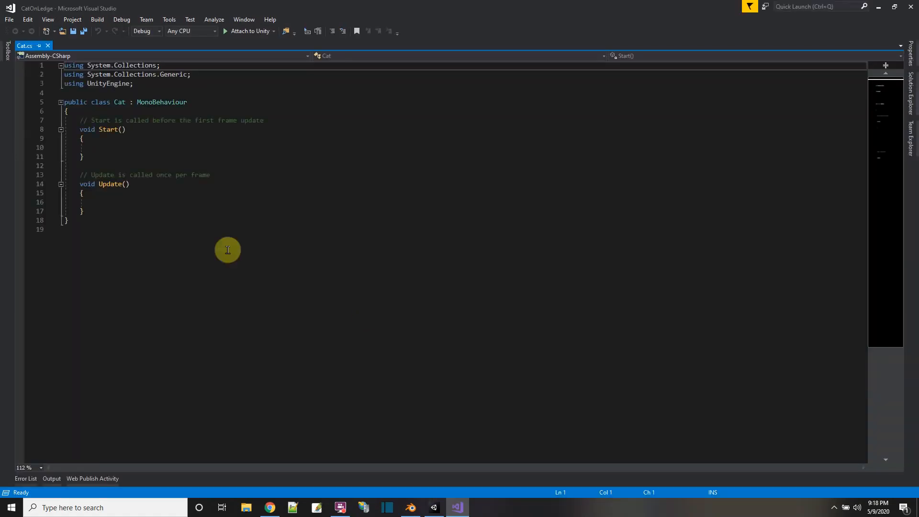
Delete the template Start and Update methods with their comments, leaving an empty line in the Cat class body
drag(85, 117, 117, 208)
key(BackSpace)
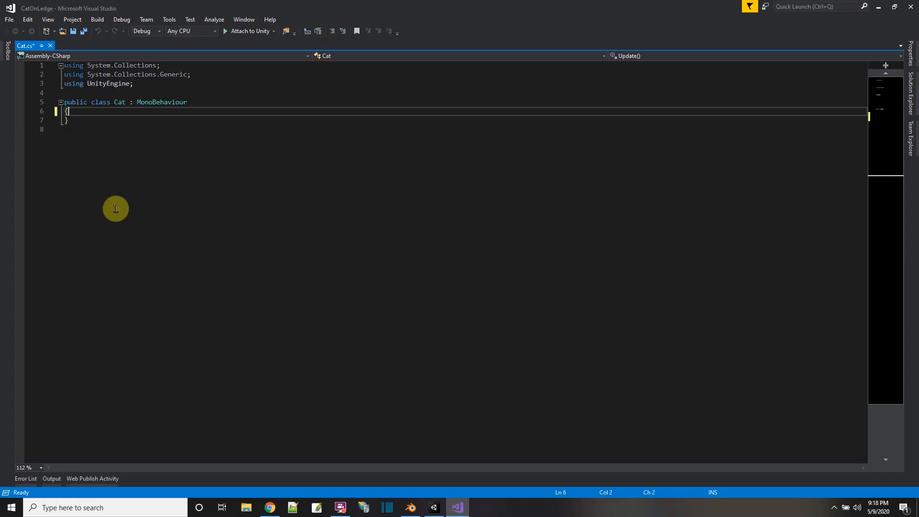
key(Return)
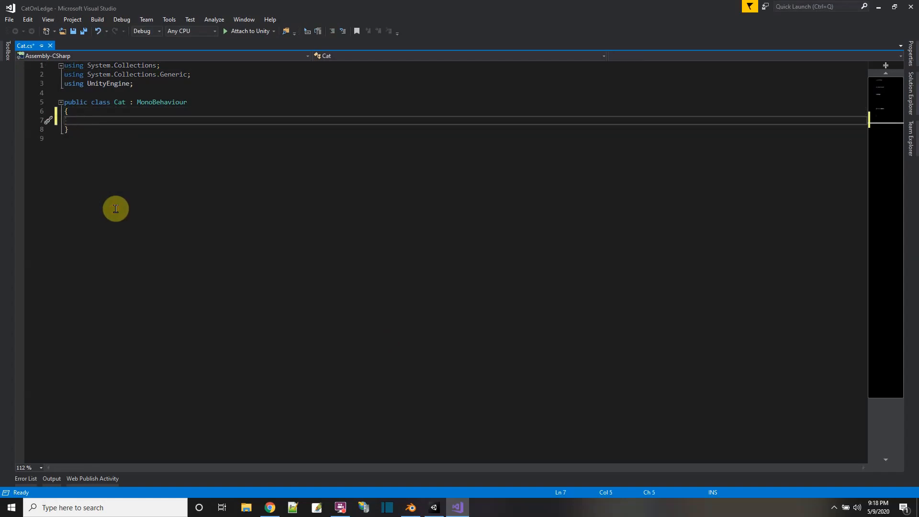
Declare the field "private Animator anim = null;" in the Cat class, followed by a blank line
text(private )
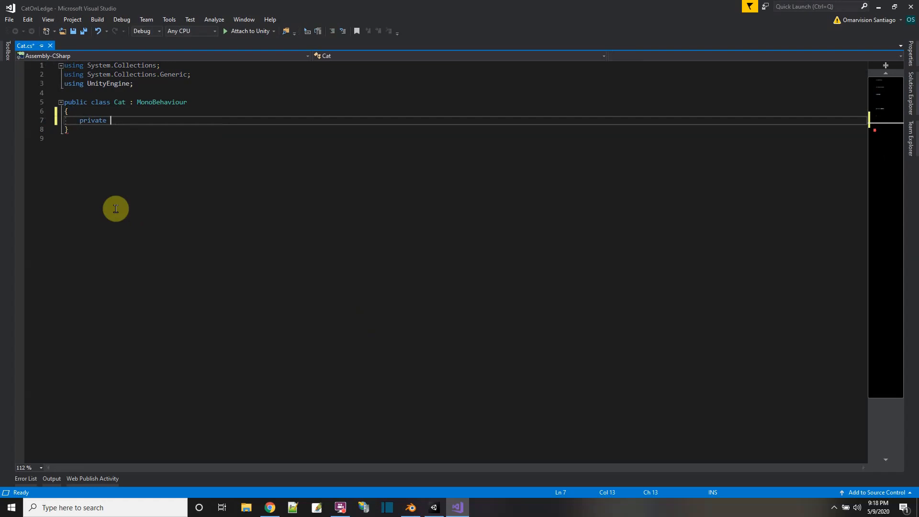
text(Anim)
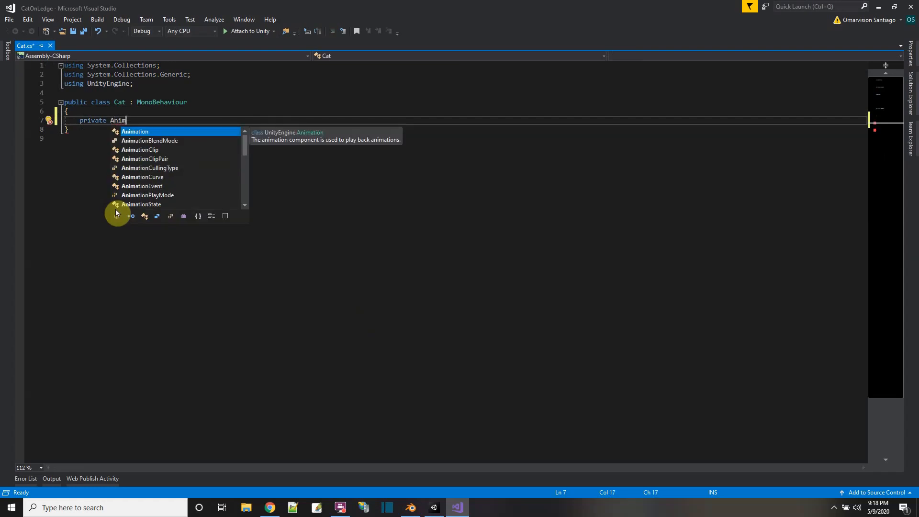
text(ator)
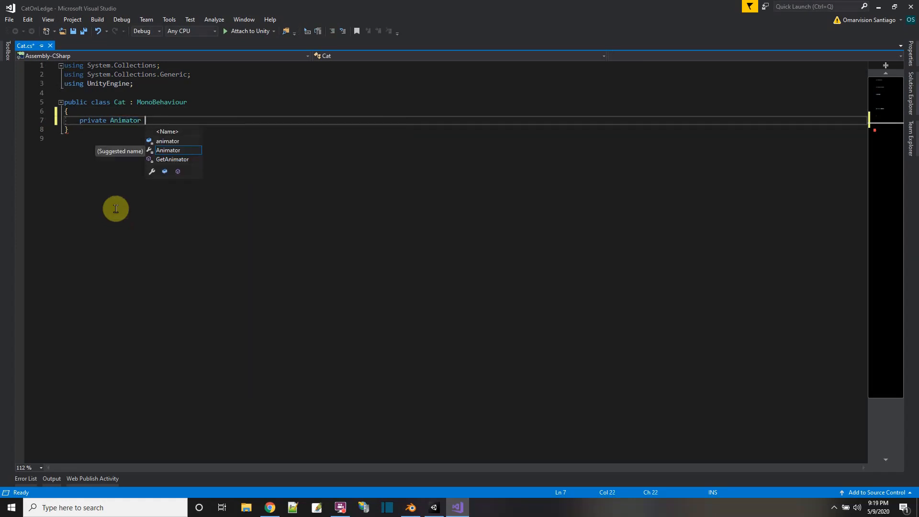
text( anim = null;)
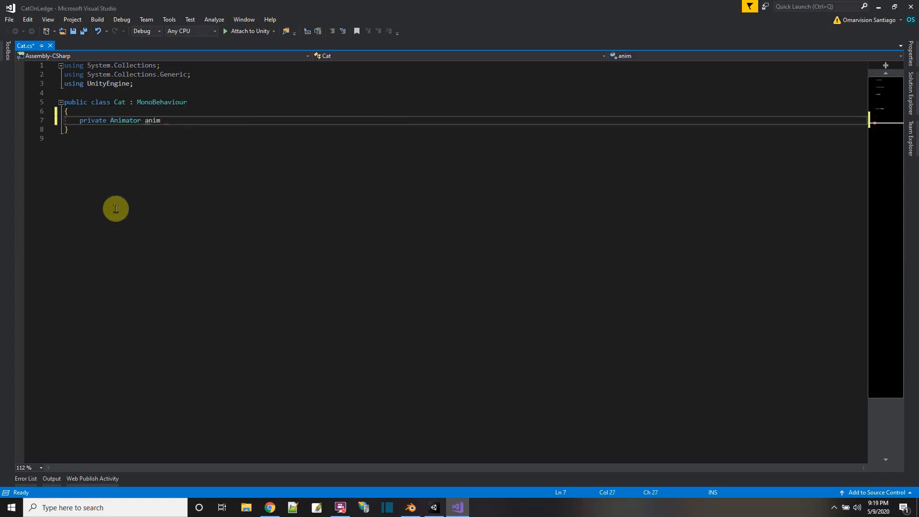
key(Return)
key(Return)
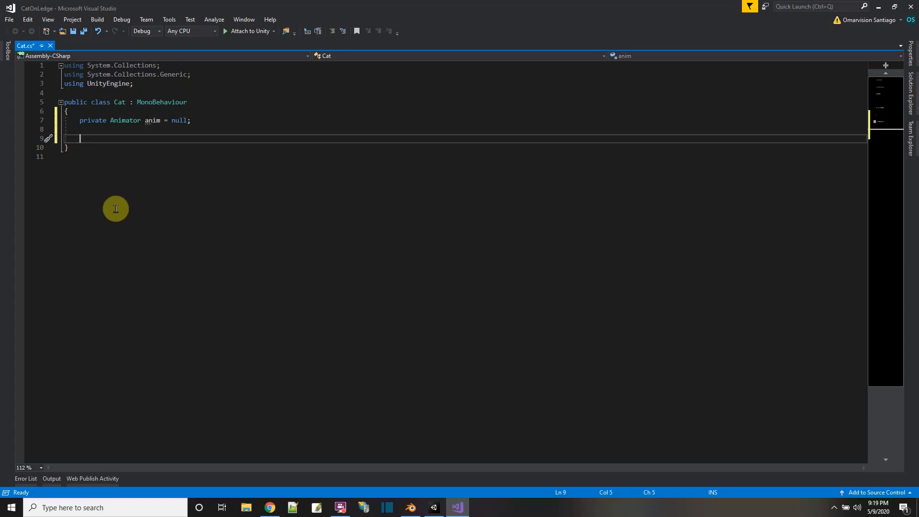
Add an empty "private void Start()" method below the anim field
text(private void S)
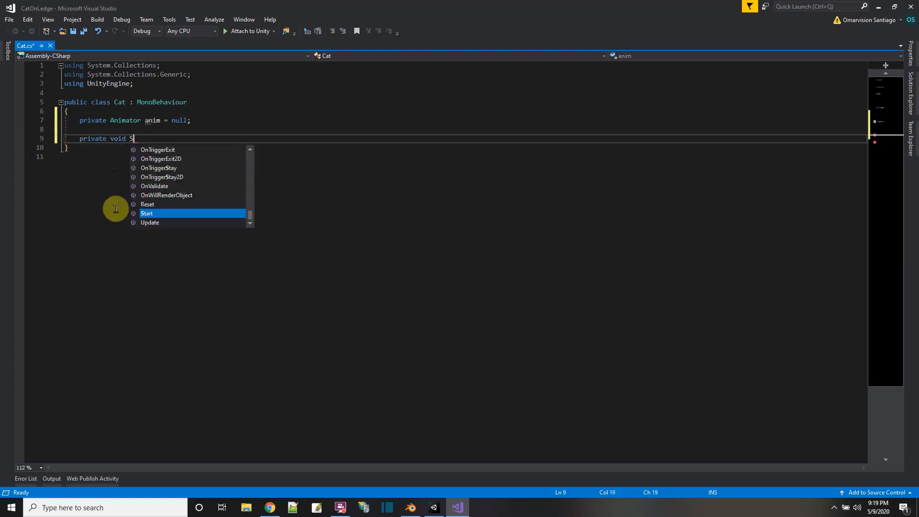
text(tart())
key(Return)
text({)
key(Return)
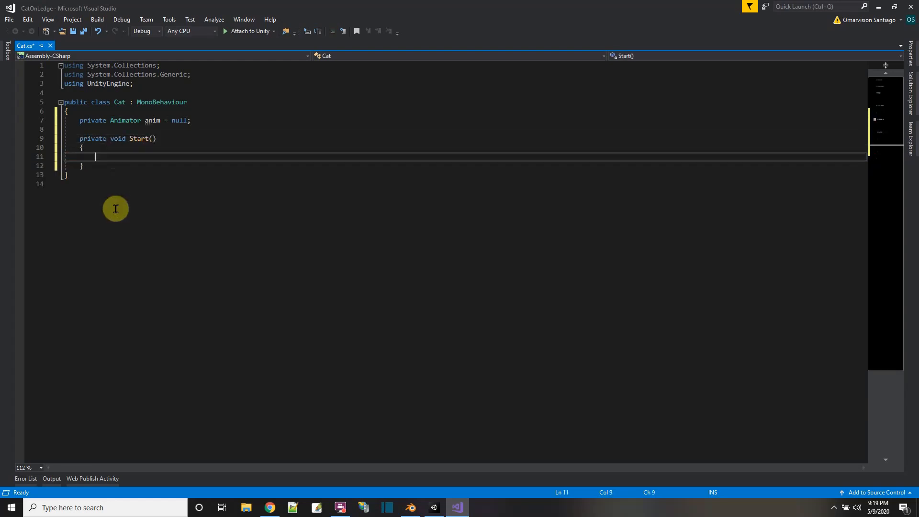
Assign the Animator component inside Start with "anim = this.GetComponent<Animator>();"
text(anim = this.G)
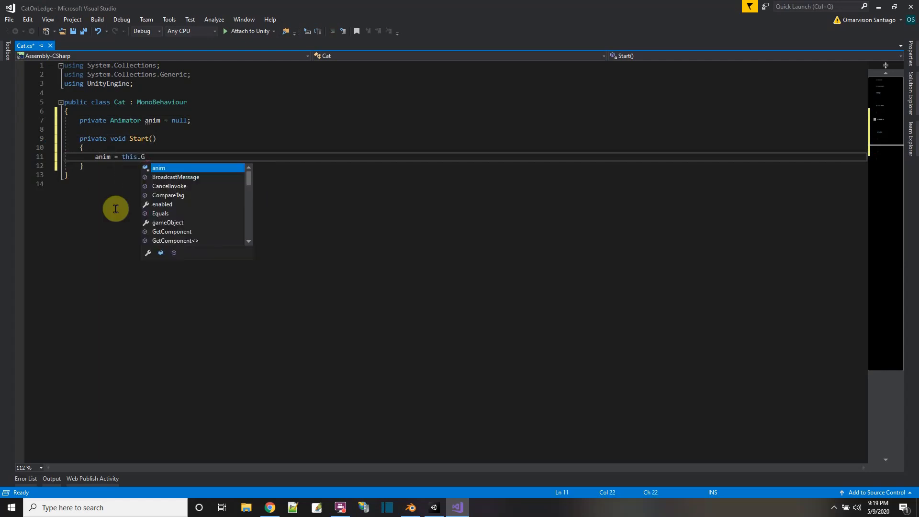
text(etComponent<A)
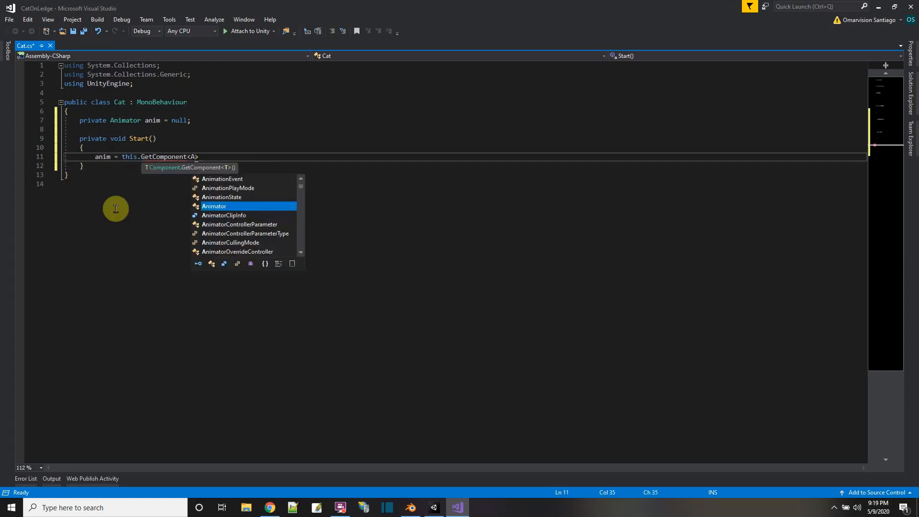
text(nimator>()
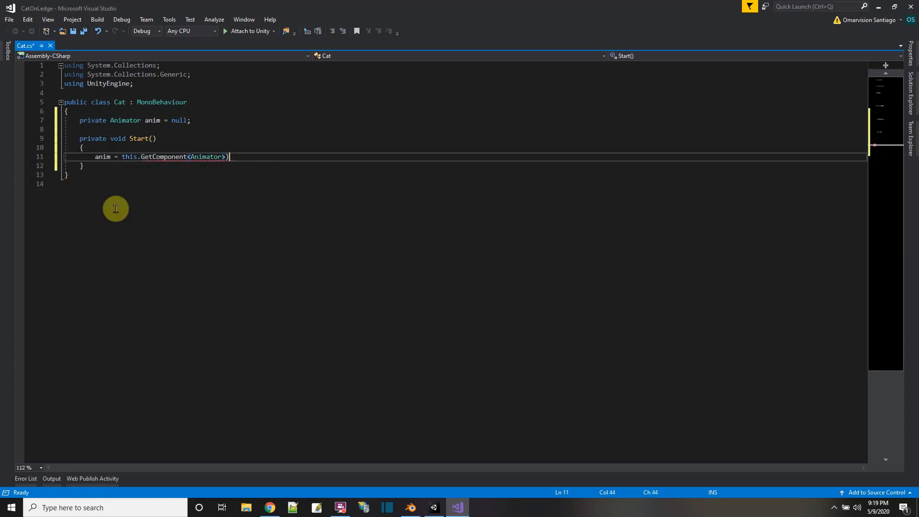
text(();)
click(411, 508)
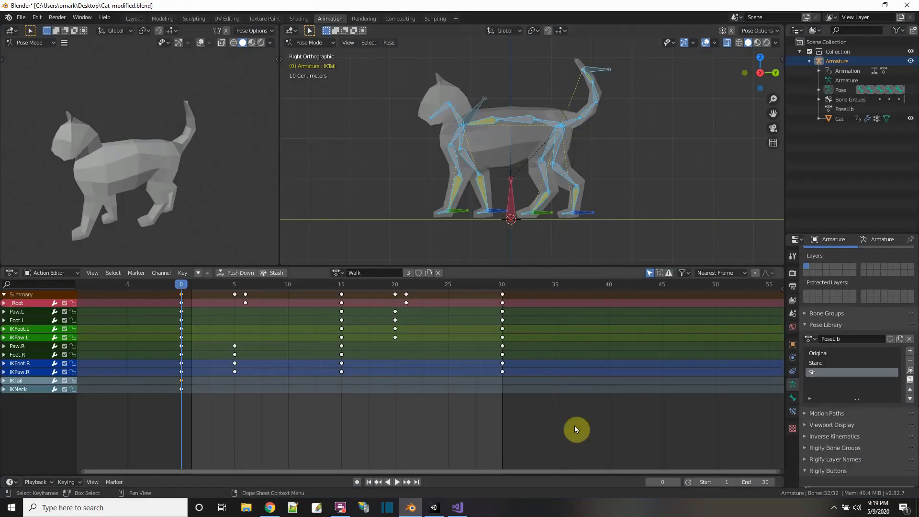
click(864, 5)
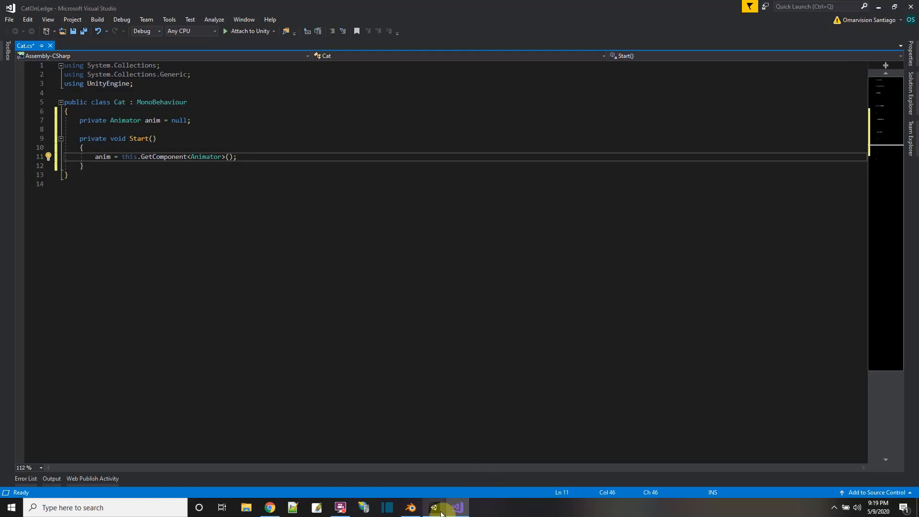
drag(88, 157, 257, 156)
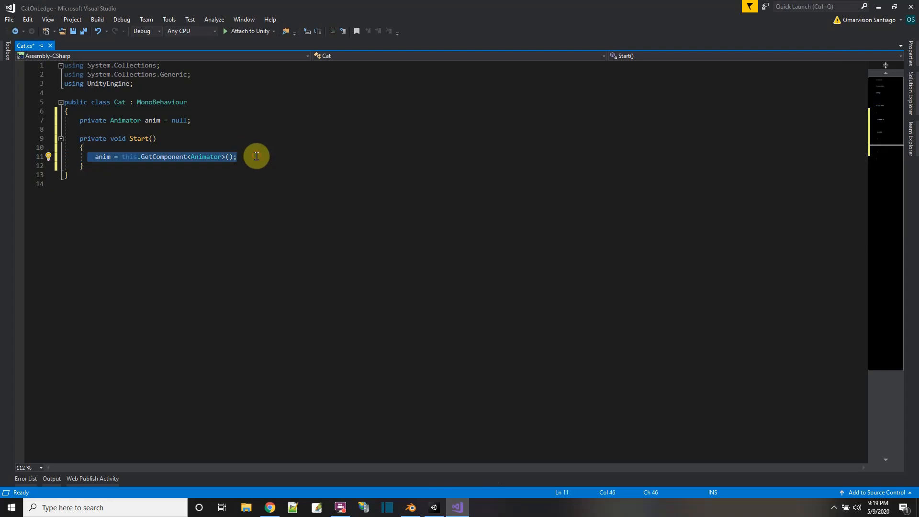
ctrl+scroll(298, 195, up, 5)
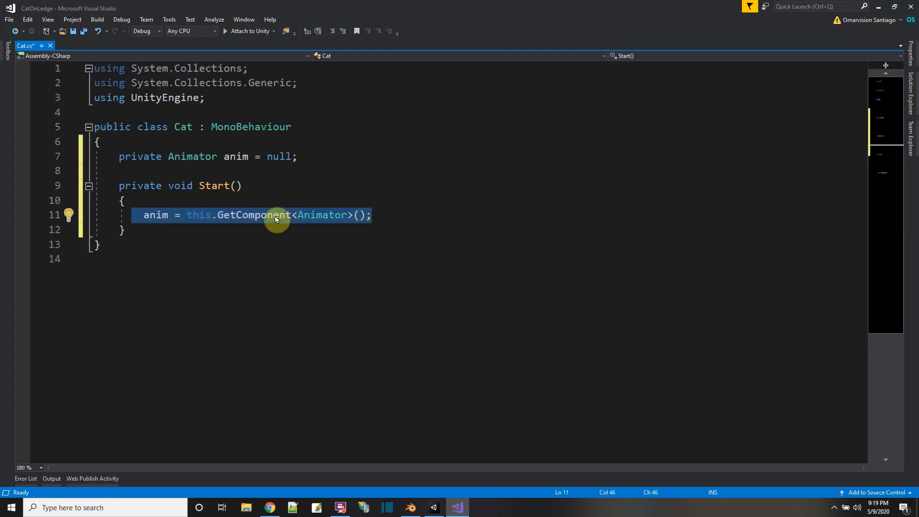
Add an empty "private void Update()" method directly below Start in the Cat class
click(435, 508)
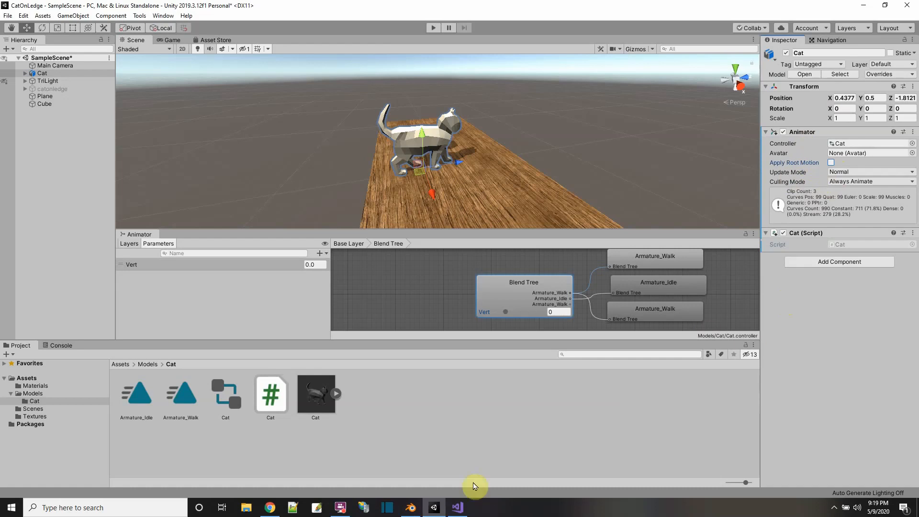
click(455, 509)
click(150, 234)
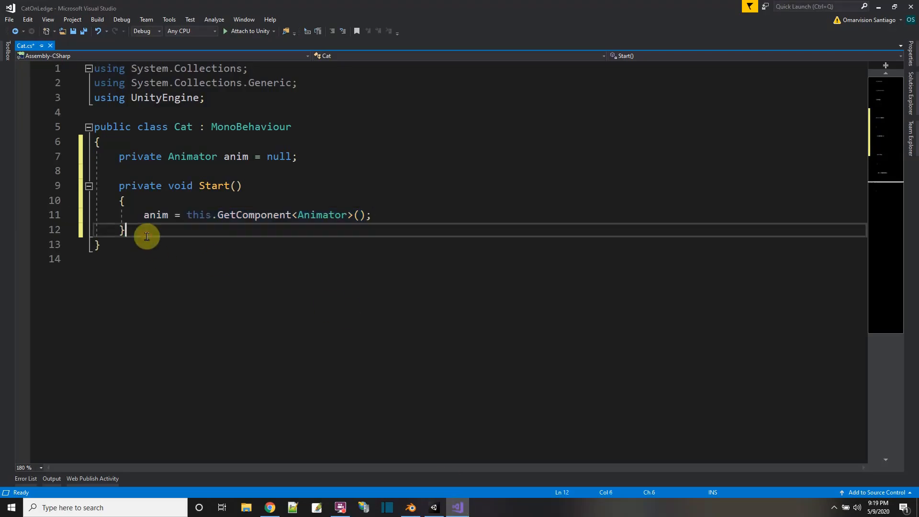
key(Return)
text(private void Update)
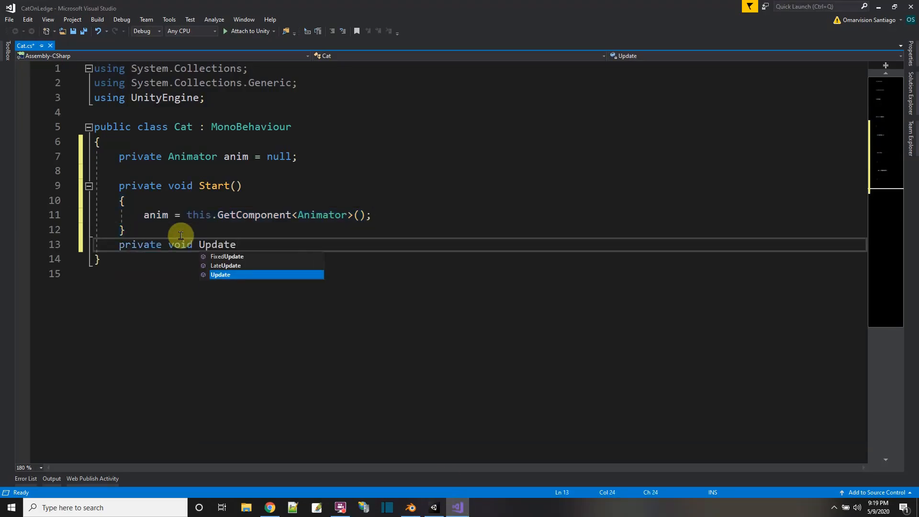
key(Tab)
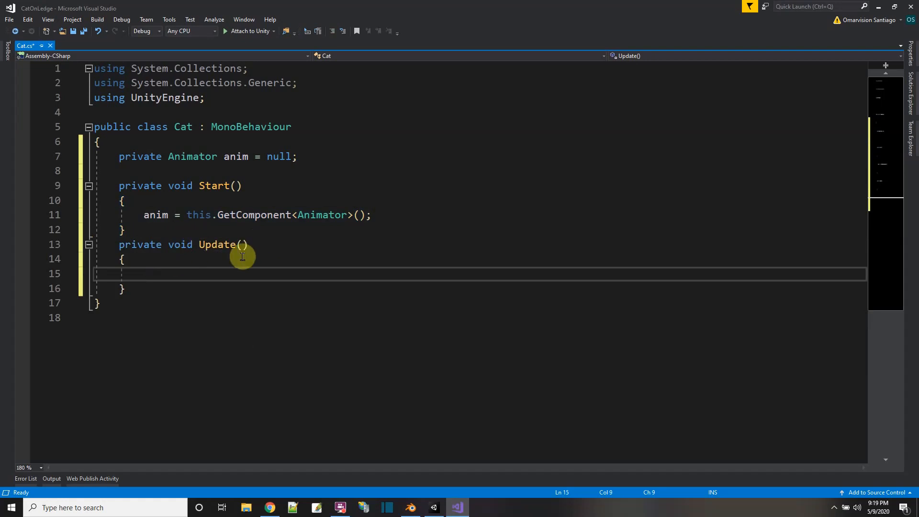
In Update, declare "float vert = Input.GetAxis("Vertical");" with the comment "// -1..0..1", followed by a blank line
text(float vert = In)
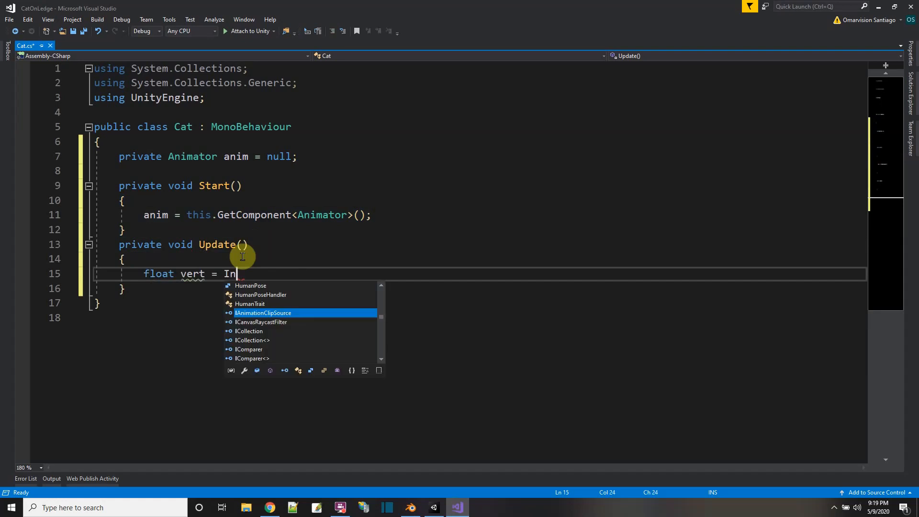
text(put.GetAxis("Vertical"))
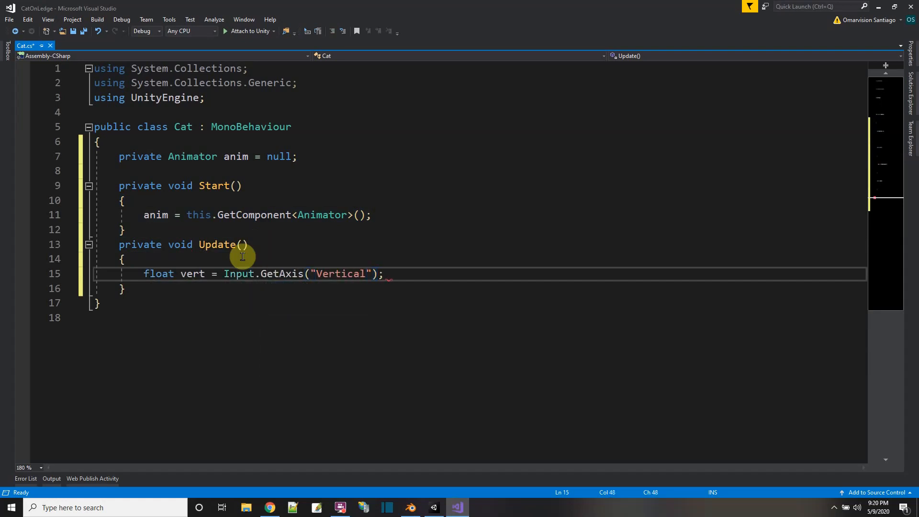
text(;)
key(Return)
key(Return)
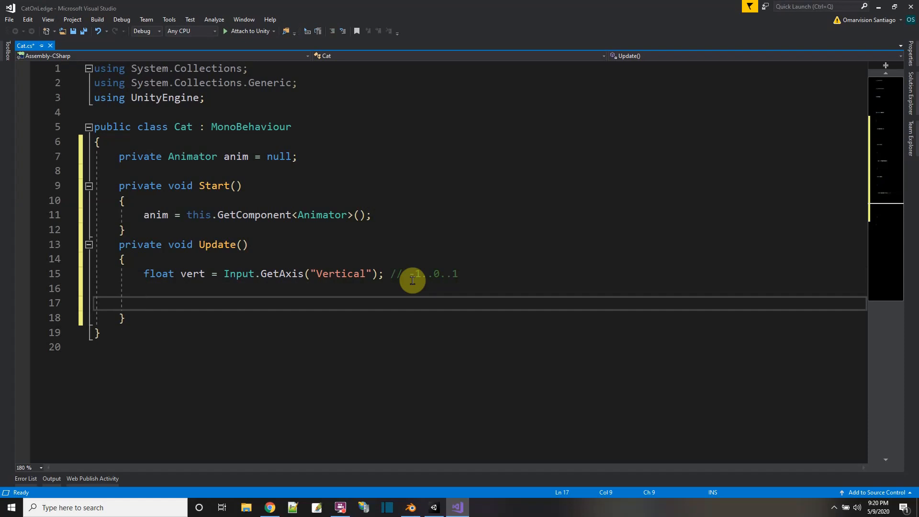
Add "anim.SetFloat("vert", vert);" to the Update method and save the Cat script
text(anim.S)
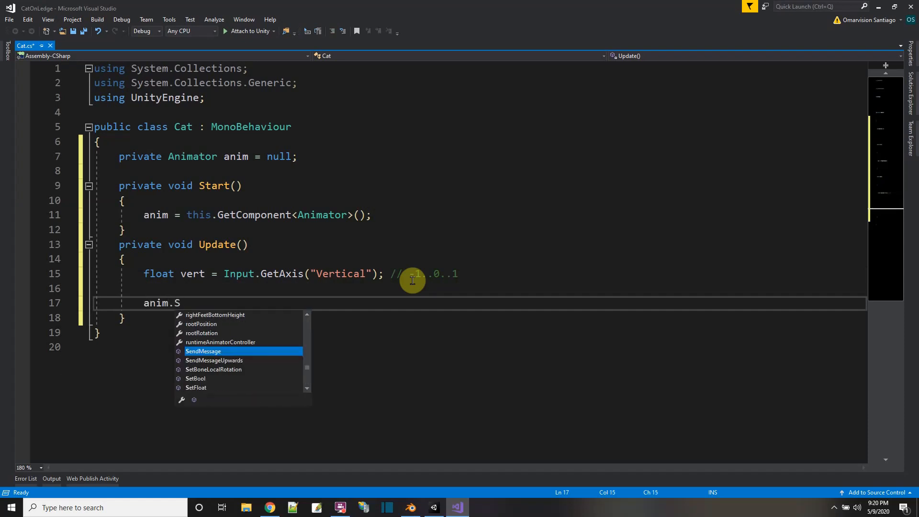
text(etFloat("vert",)
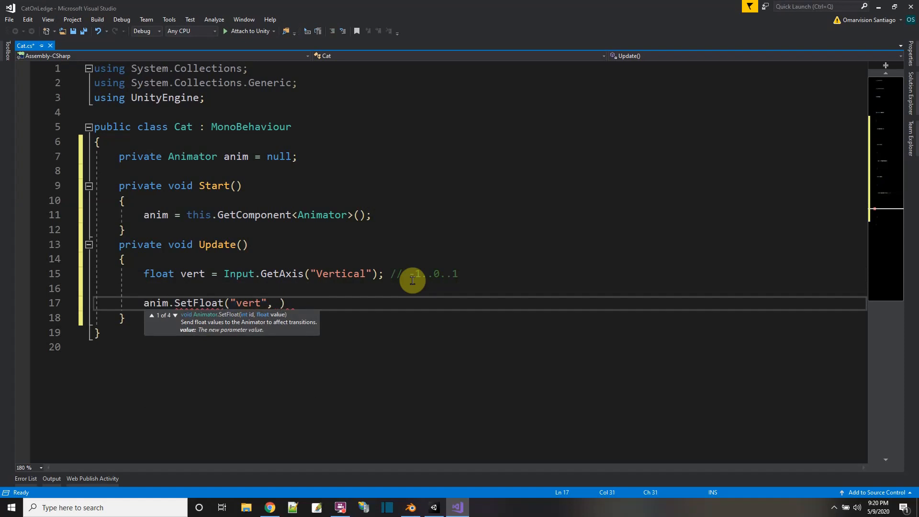
text(ert);)
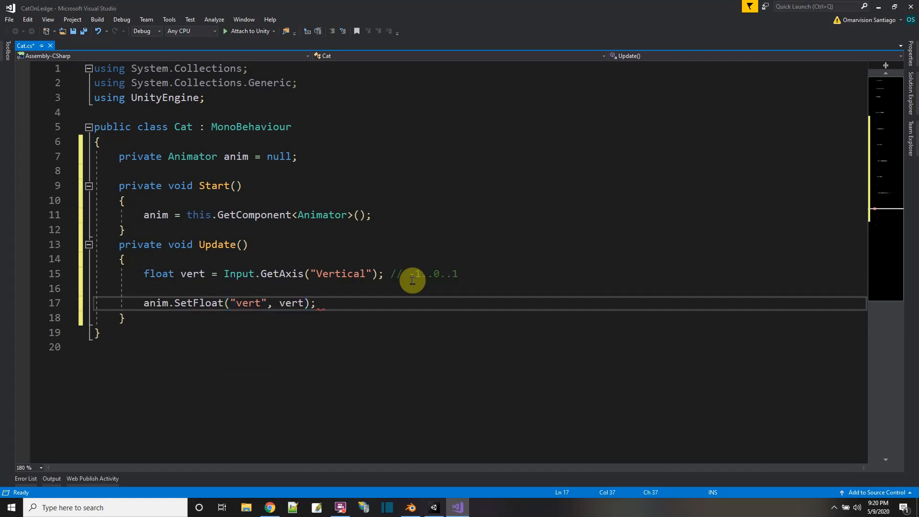
click(404, 244)
click(82, 32)
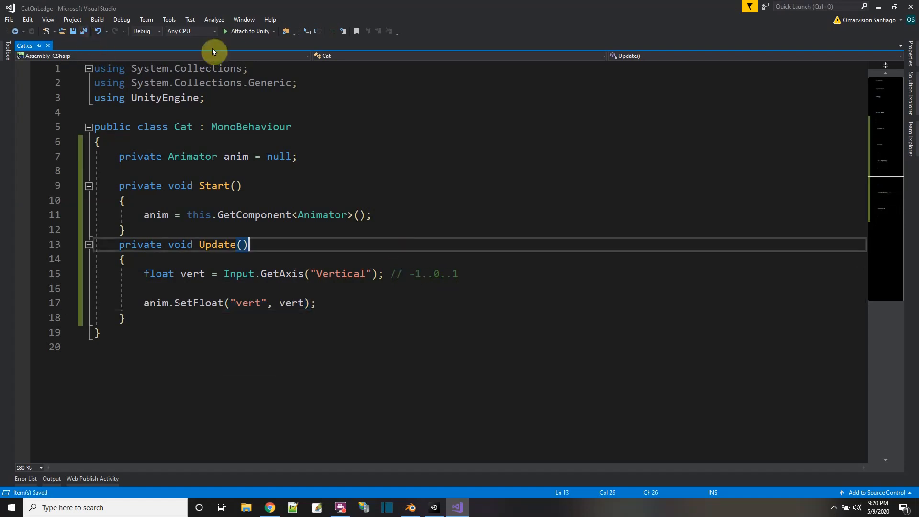
Switch to Unity, play the scene, try moving the Blend Tree's Vert slider towards positive values, and stop playback
click(434, 507)
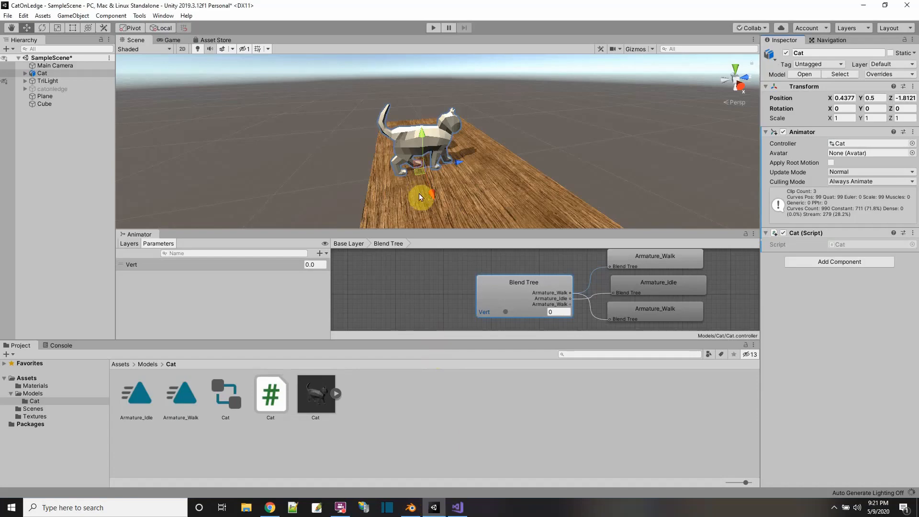
click(434, 28)
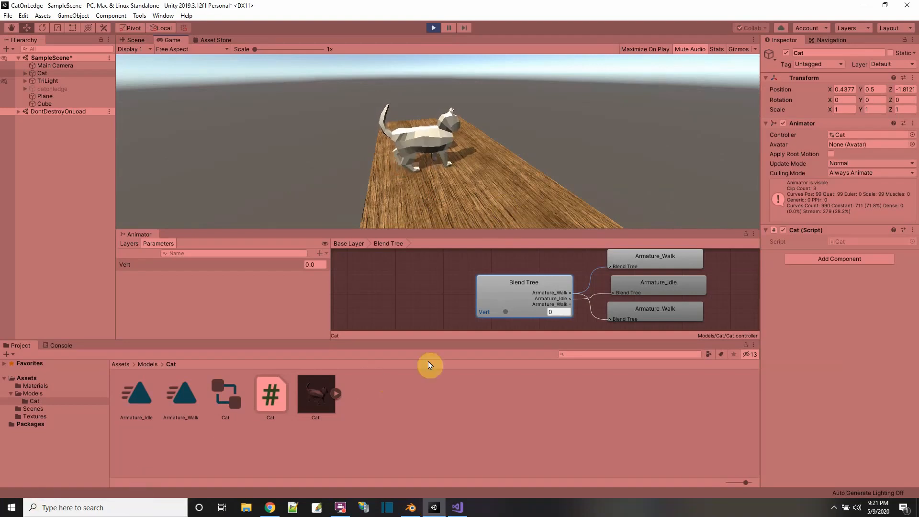
drag(505, 312, 533, 311)
click(433, 27)
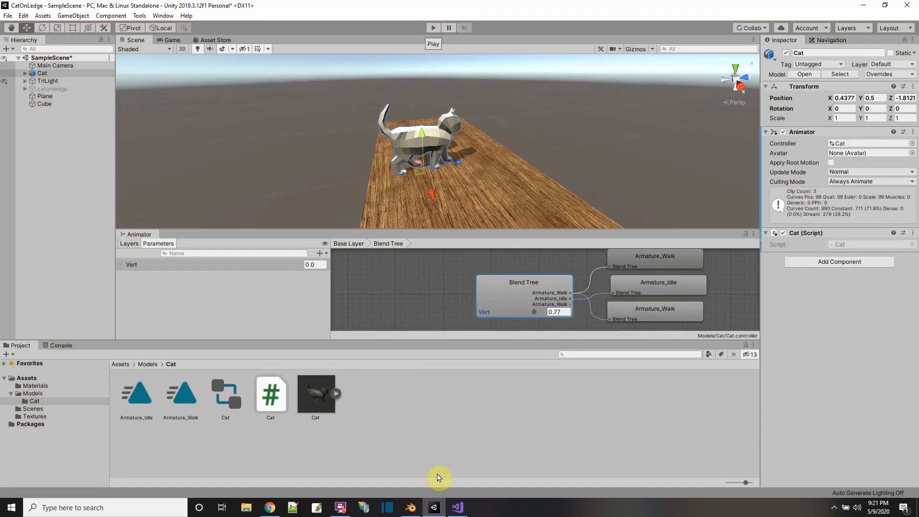
Switch to Visual Studio and remove the blank line between the vert declaration and the anim.SetFloat call
click(457, 510)
click(354, 302)
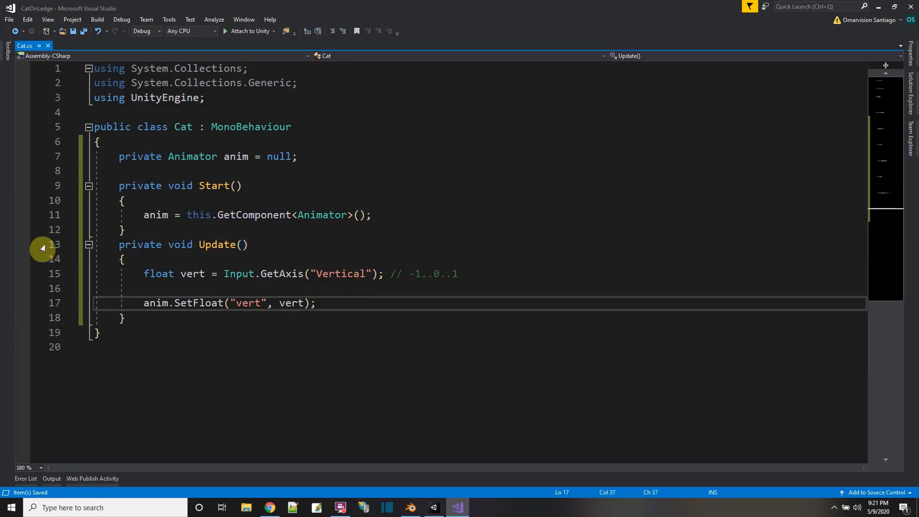
click(469, 278)
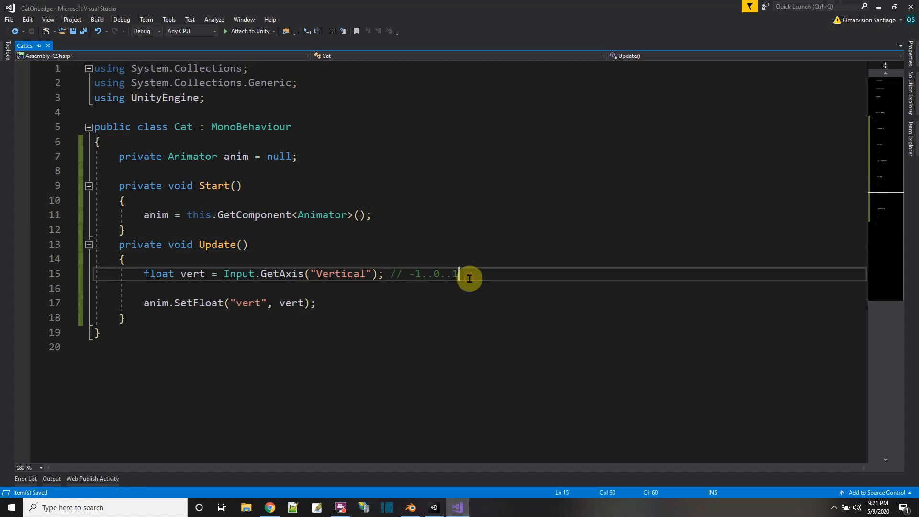
key(Delete)
Add "Debug.Log("vert = " + vert.ToString());" below the anim.SetFloat call and save the Cat script
click(391, 289)
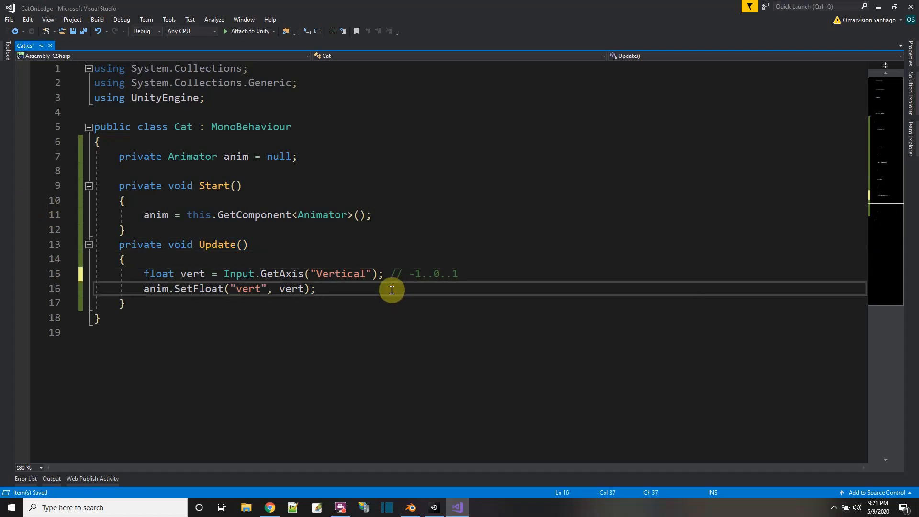
key(Return)
text(Debug.)
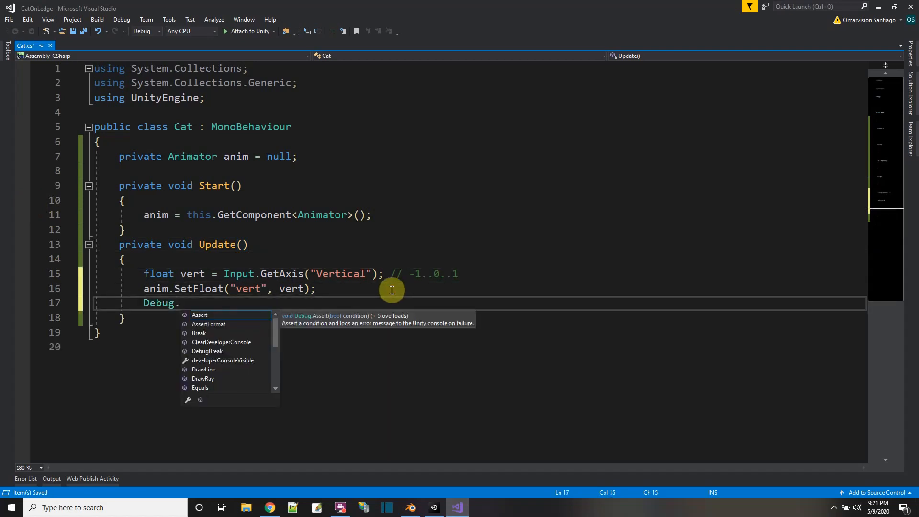
text(Log()
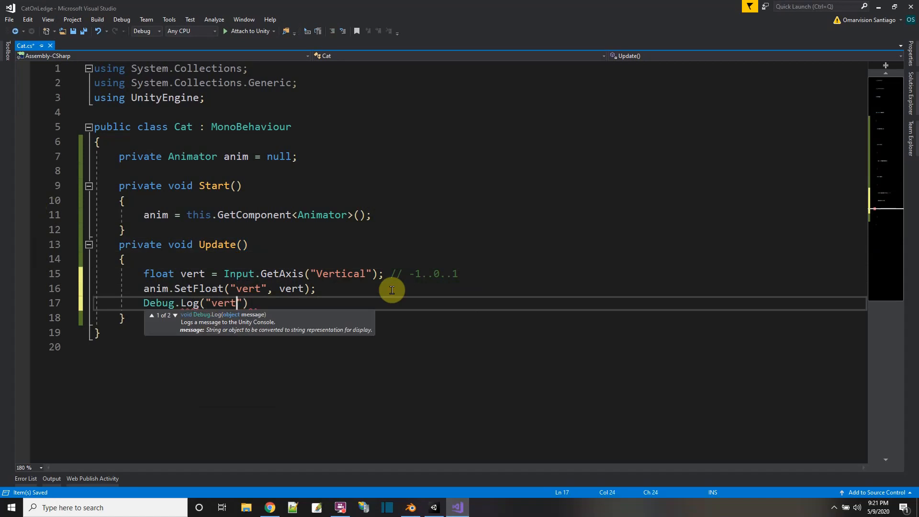
text("vert = " + vert.)
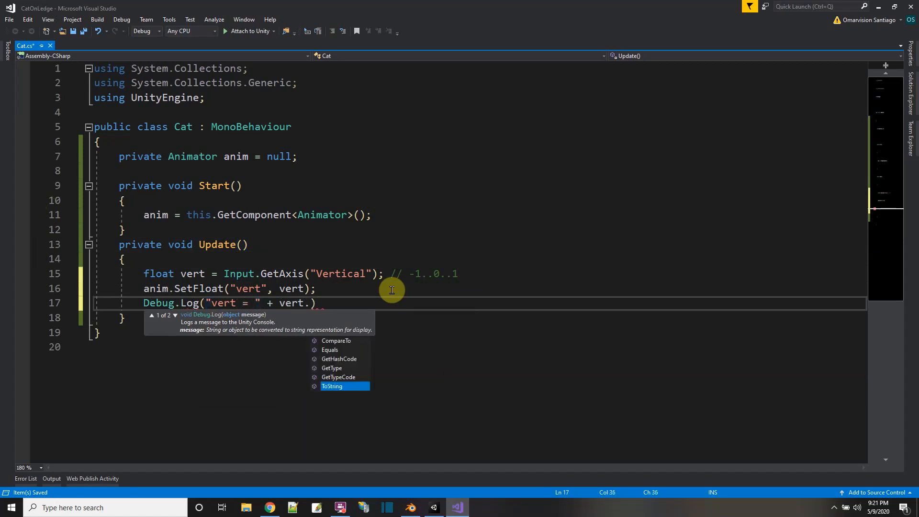
text(ToString()
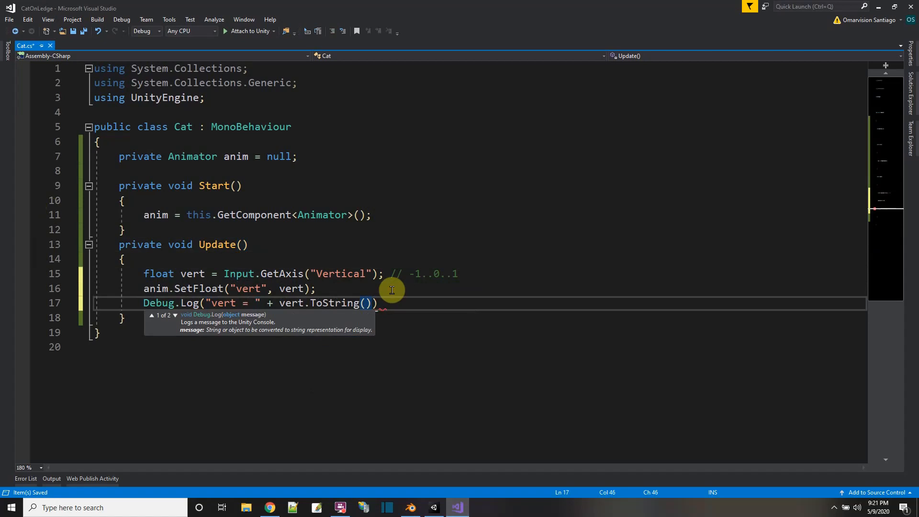
text())
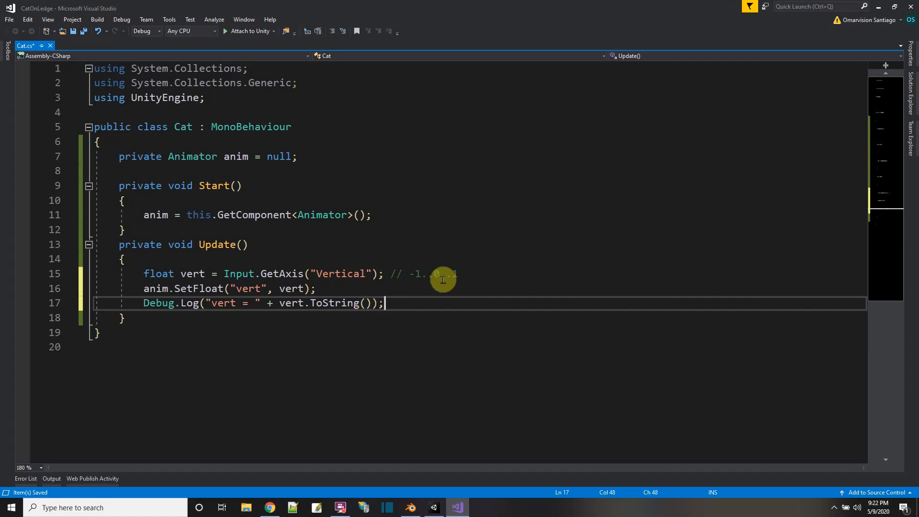
click(85, 34)
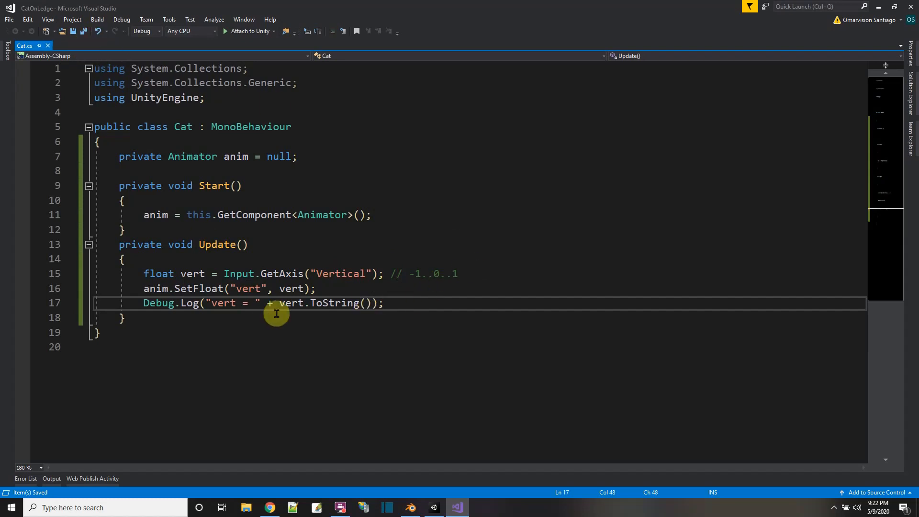
Switch to Unity, play the scene, test the logged vert value with forward vertical input, and stop playback
click(436, 509)
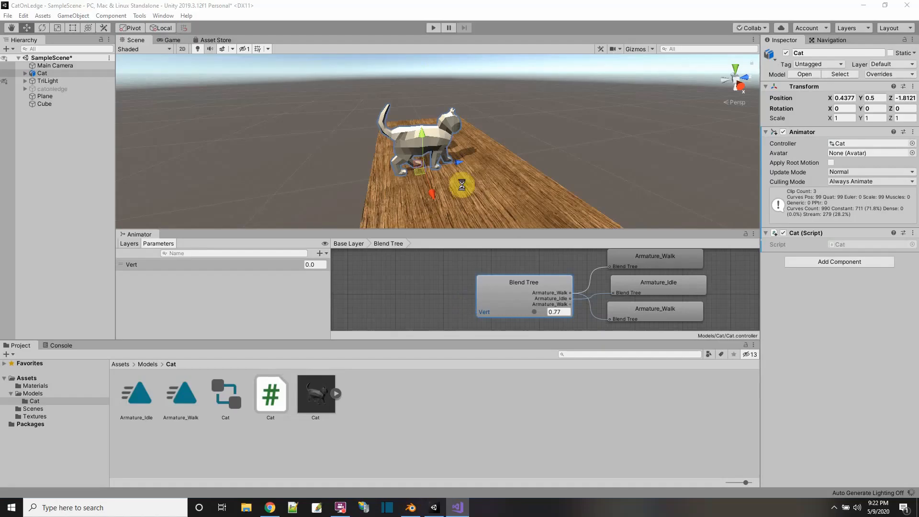
click(458, 507)
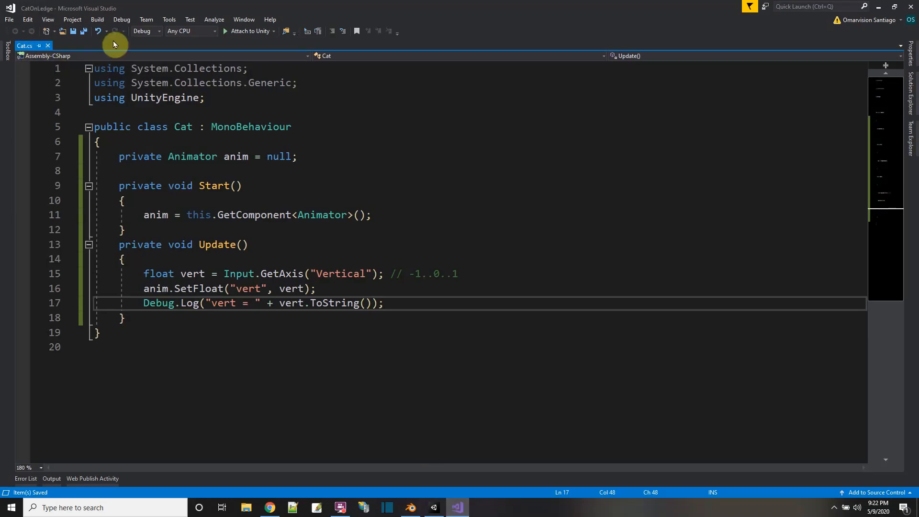
click(434, 508)
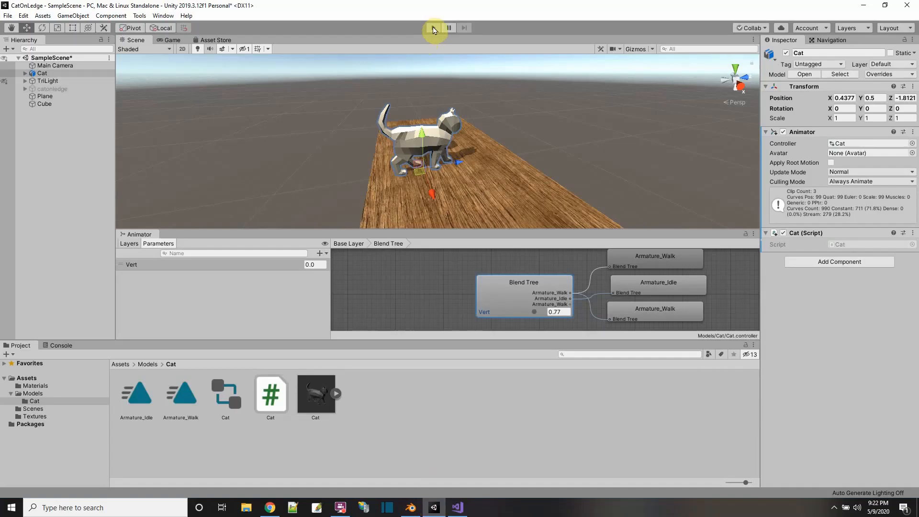
click(434, 28)
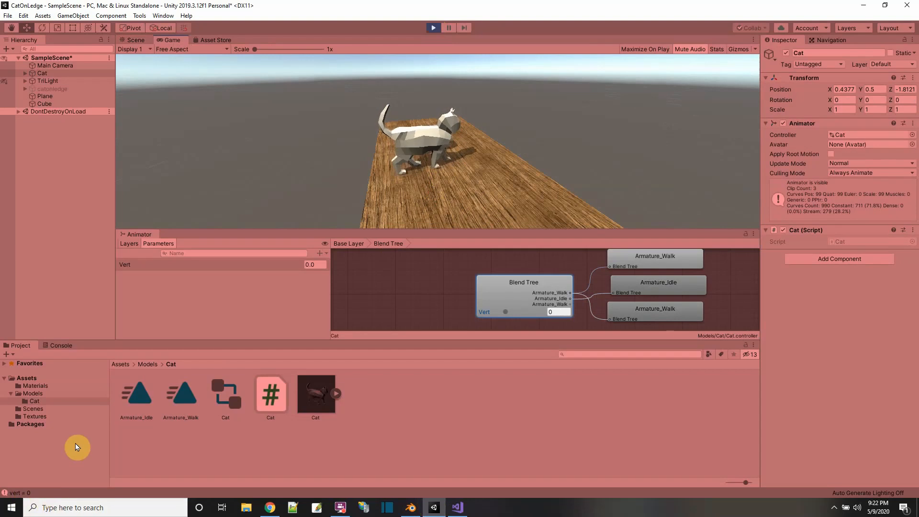
key(Up)
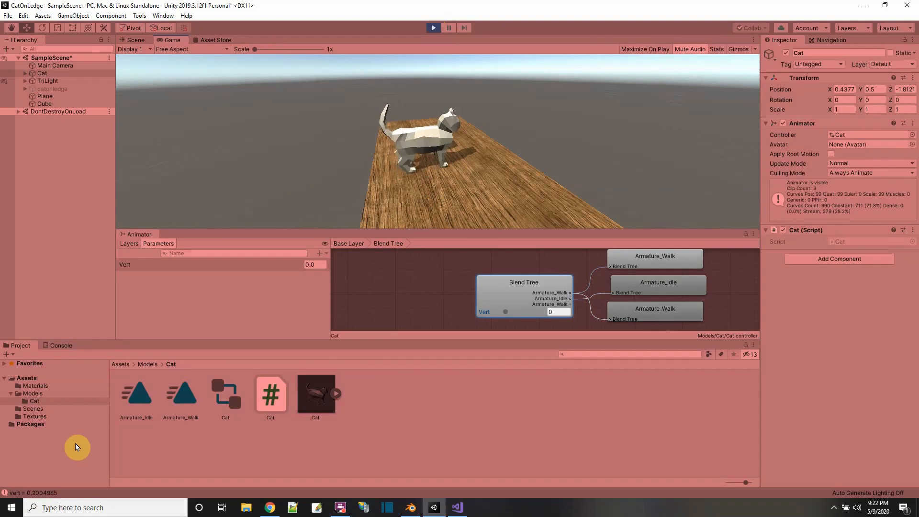
click(433, 28)
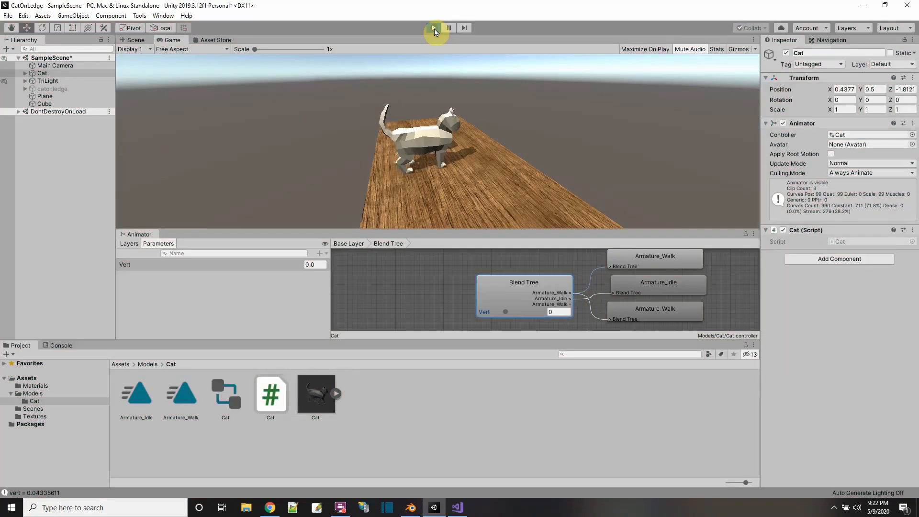
Rename the Animator parameter Vert to "vert" in lowercase
double_click(130, 266)
text(vert)
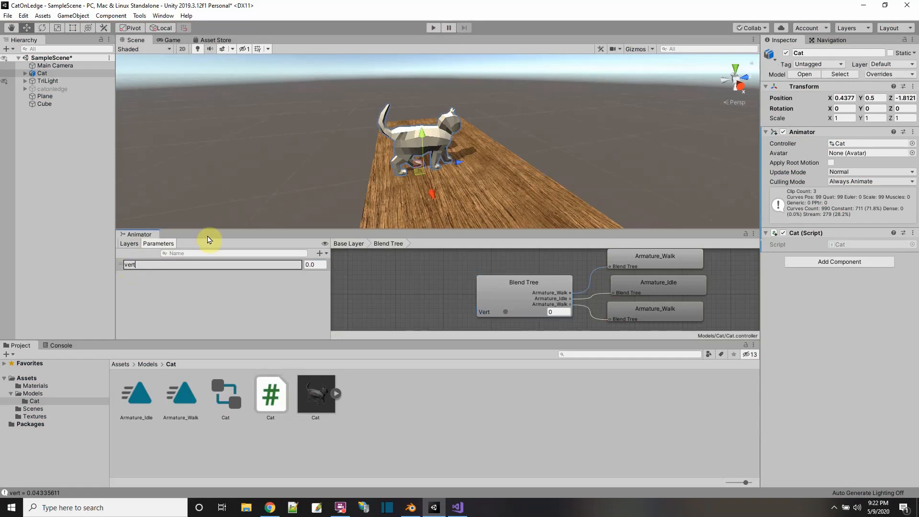
key(Return)
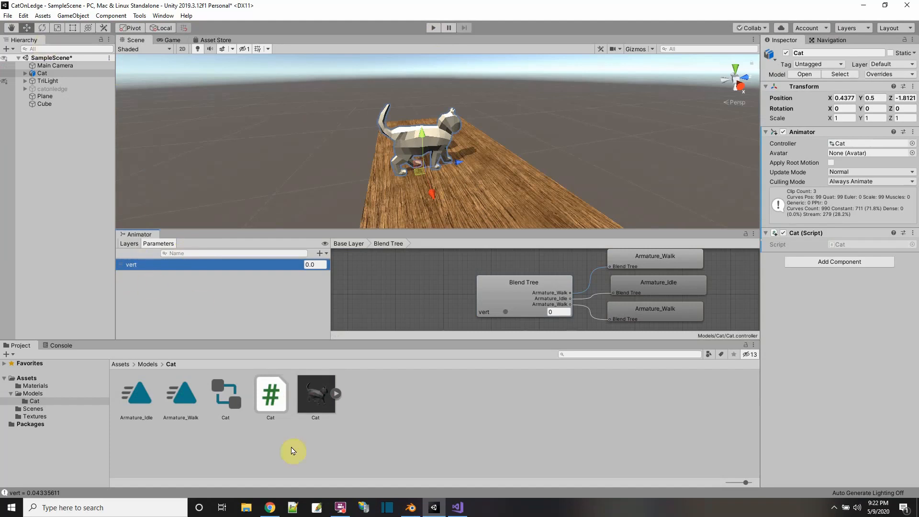
Check the parameter name used by anim.SetFloat in the Cat script in Visual Studio, and return to Unity
click(457, 508)
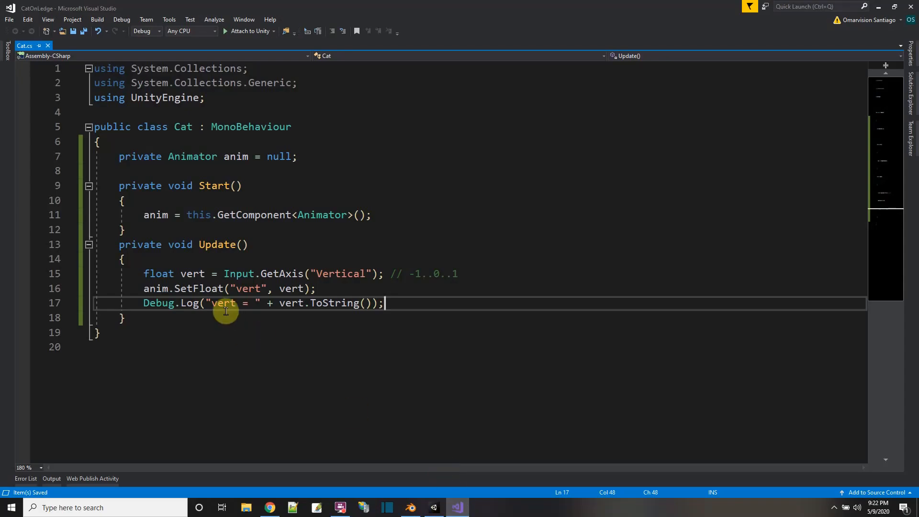
click(237, 290)
key(shift+Right)
key(shift+Right)
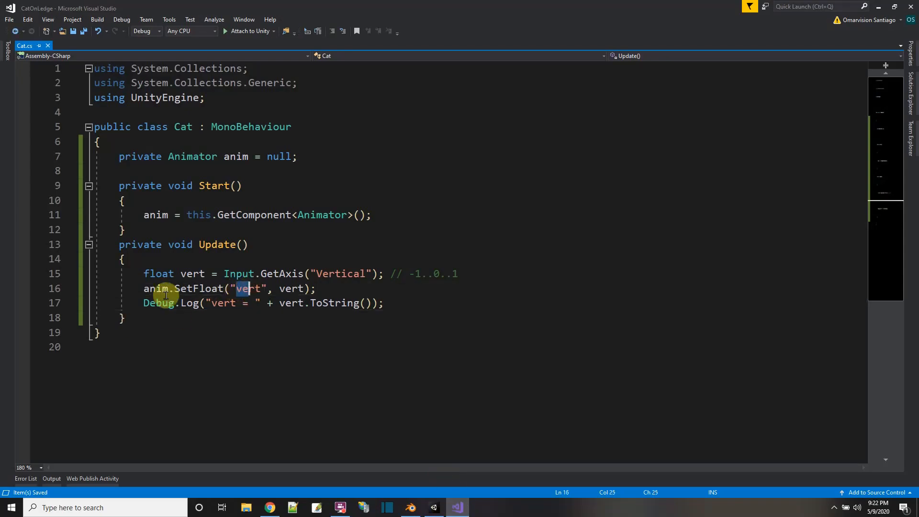
drag(317, 289, 405, 301)
click(405, 303)
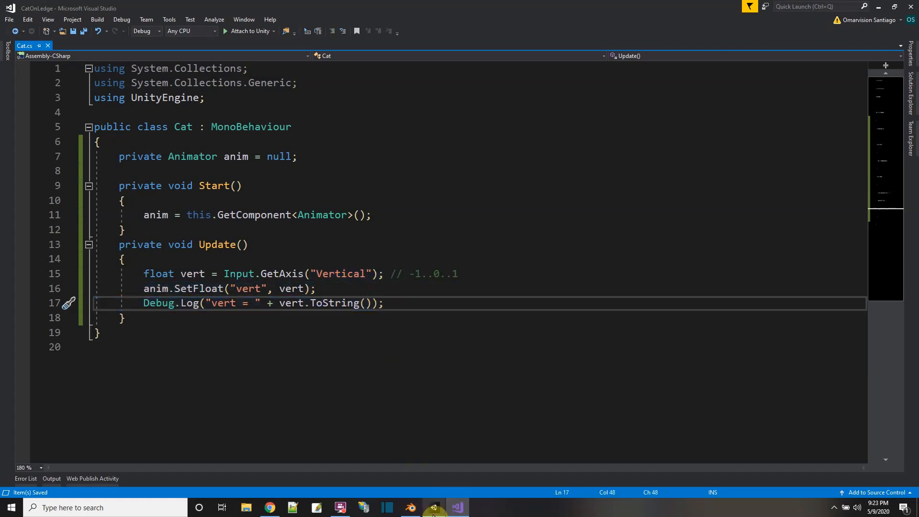
click(434, 508)
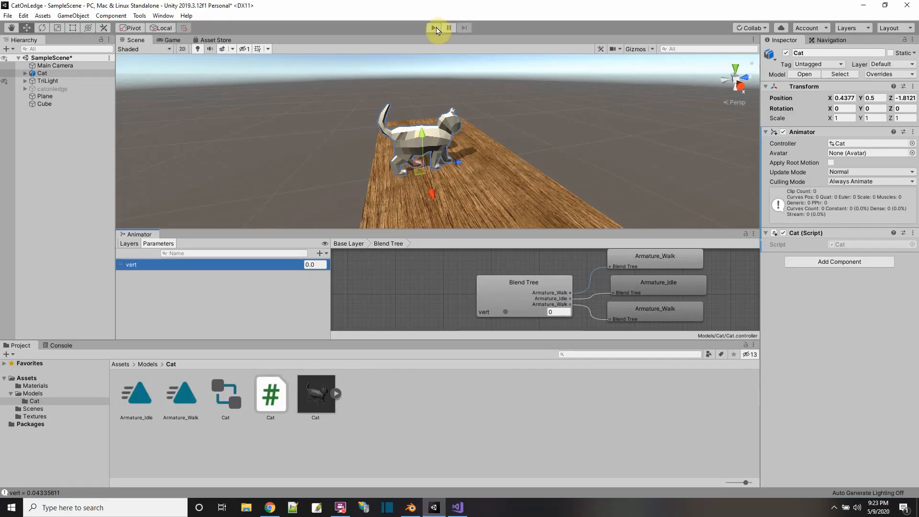
Play the scene, test the cat's animation with forward and backward vertical input, and stop playback
click(434, 28)
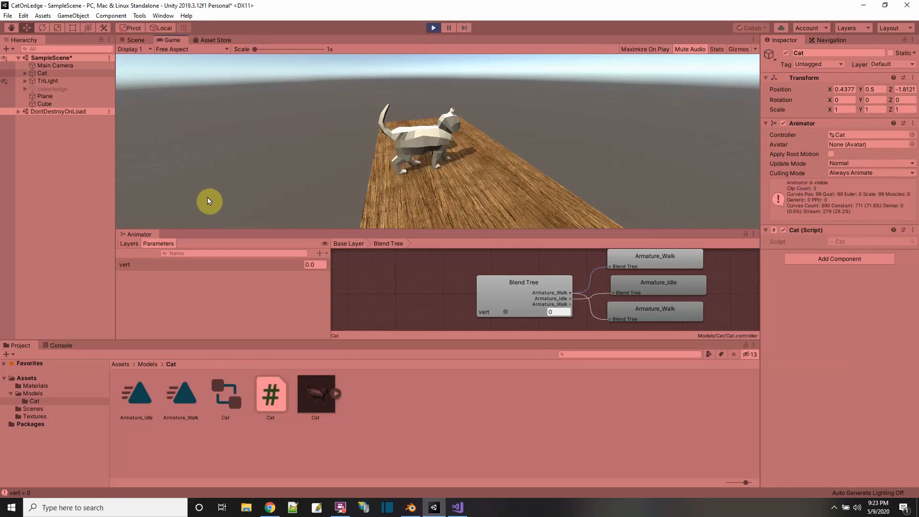
key(w)
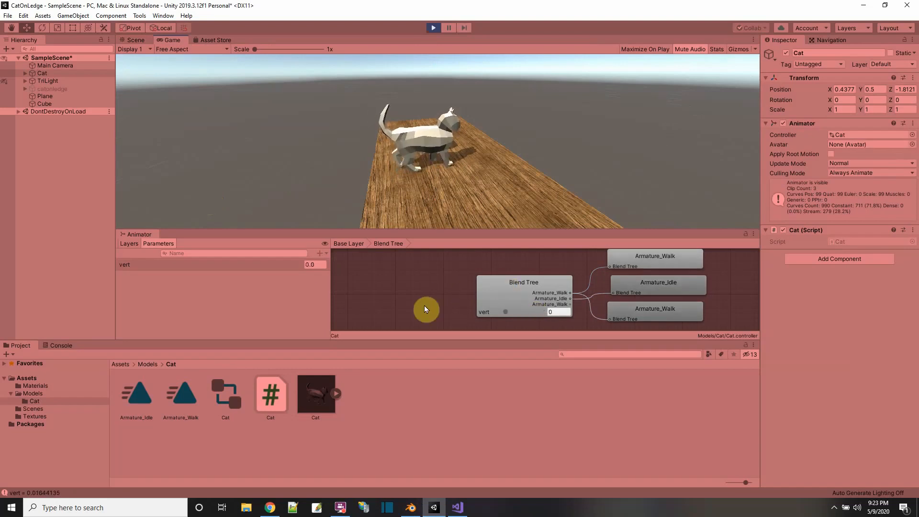
key(Down)
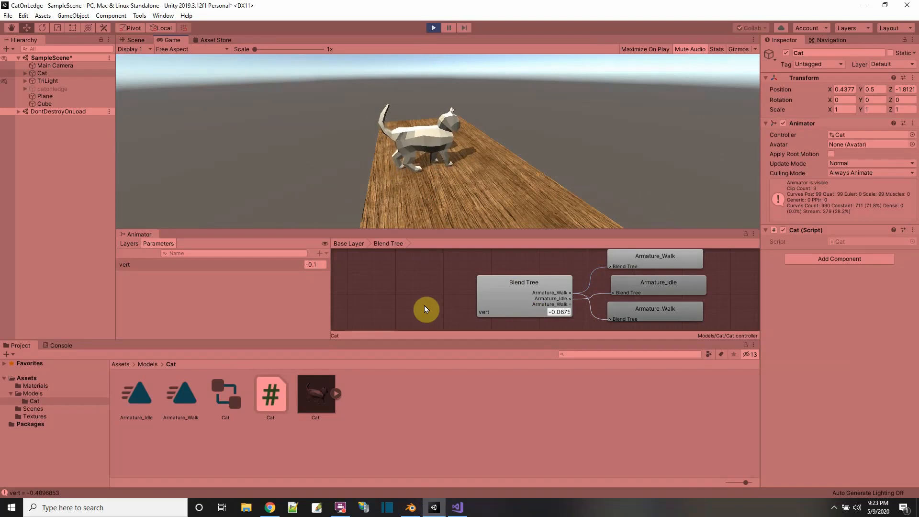
click(433, 28)
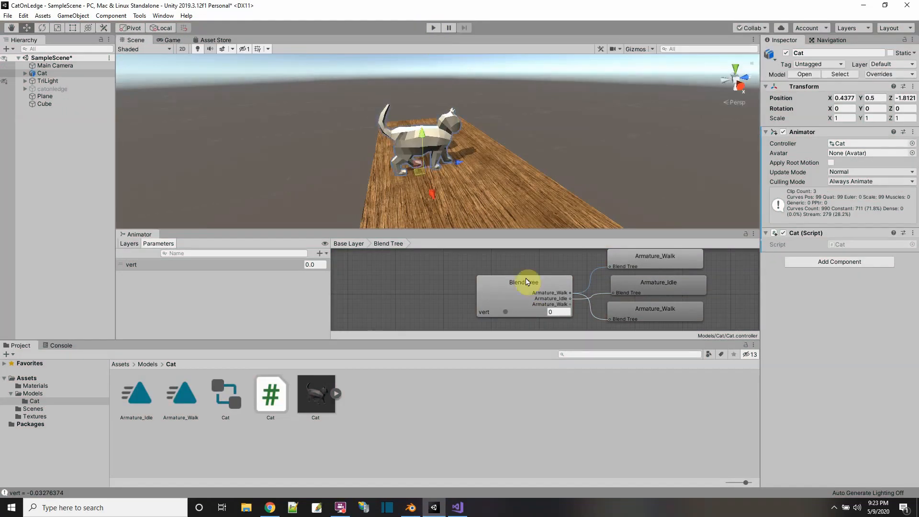
Turn off automatic thresholds for the Blend Tree and set the first Armature_Walk threshold to -1 and Armature_Idle to 0
click(541, 301)
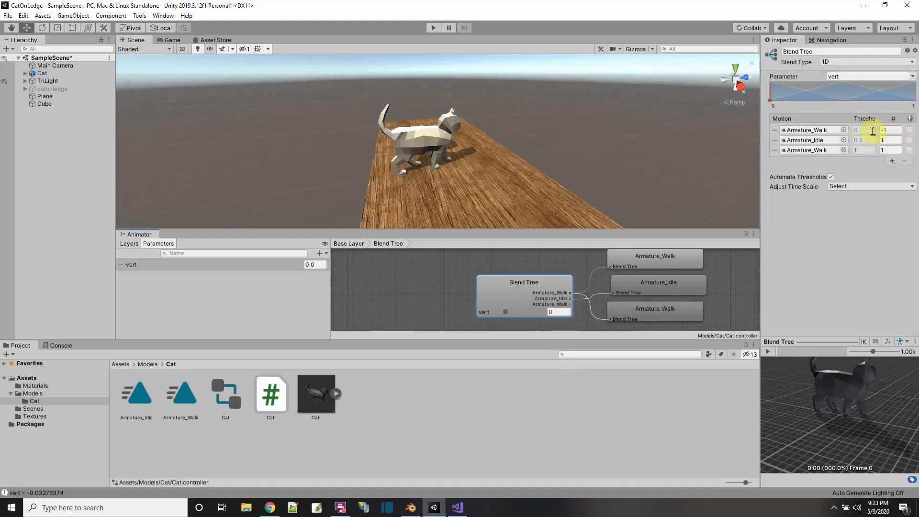
click(831, 178)
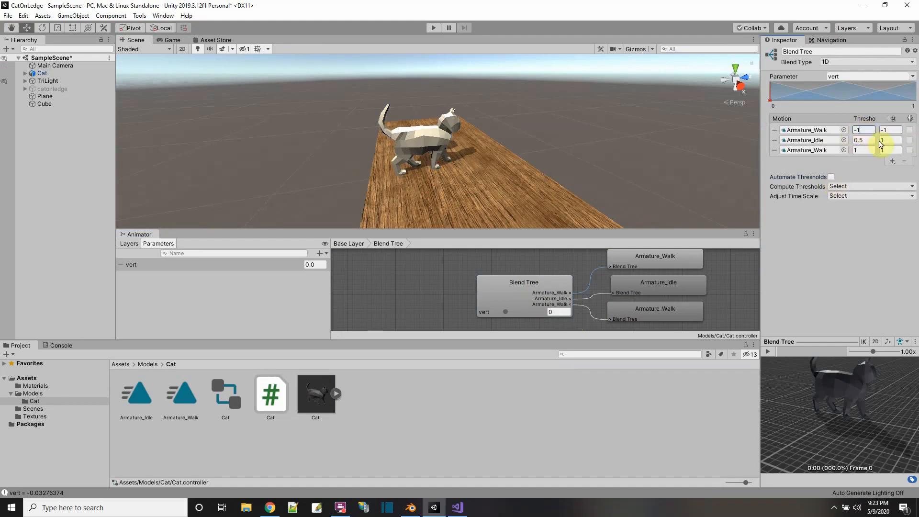
text(-1)
click(868, 141)
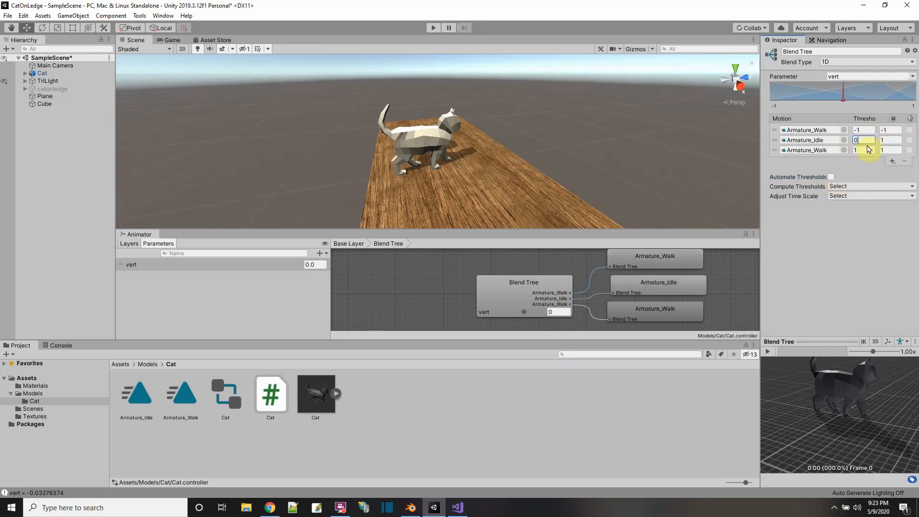
click(865, 153)
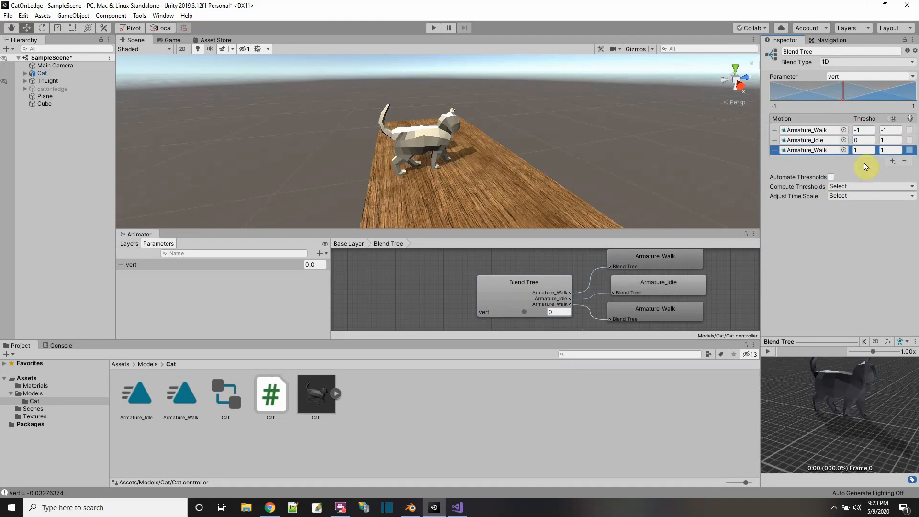
click(869, 141)
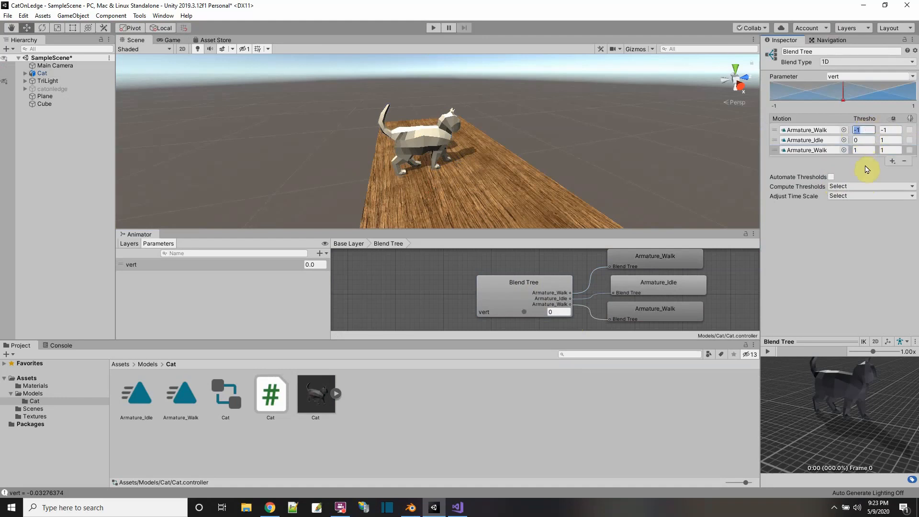
Play the scene and test the blend between idle and walk using forward and backward vertical input
click(434, 27)
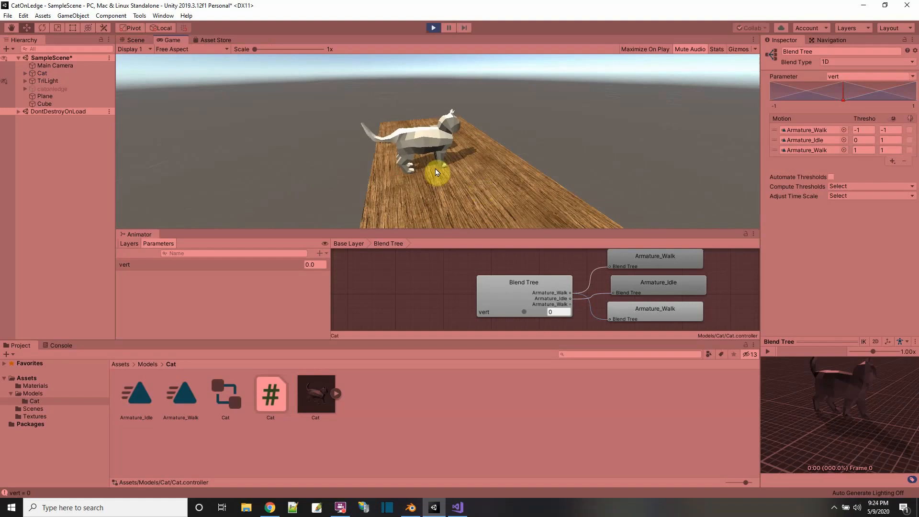
key(Up)
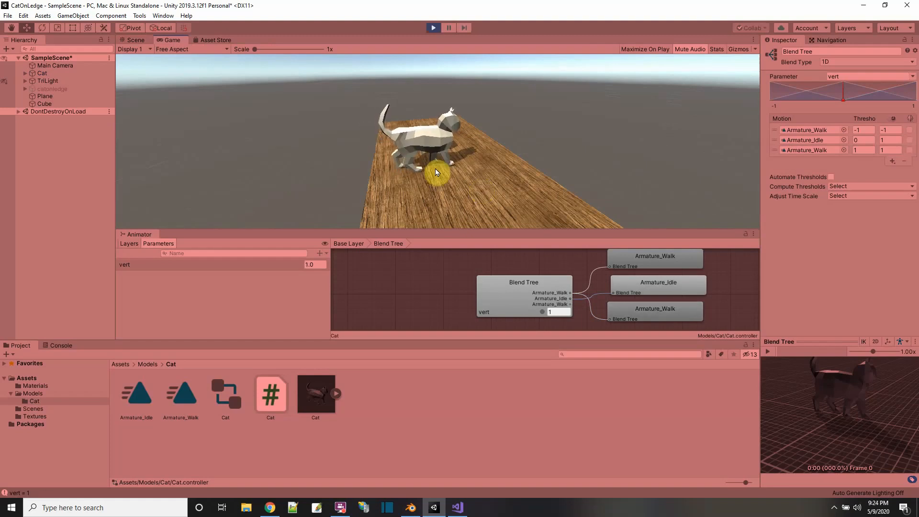
key(Down)
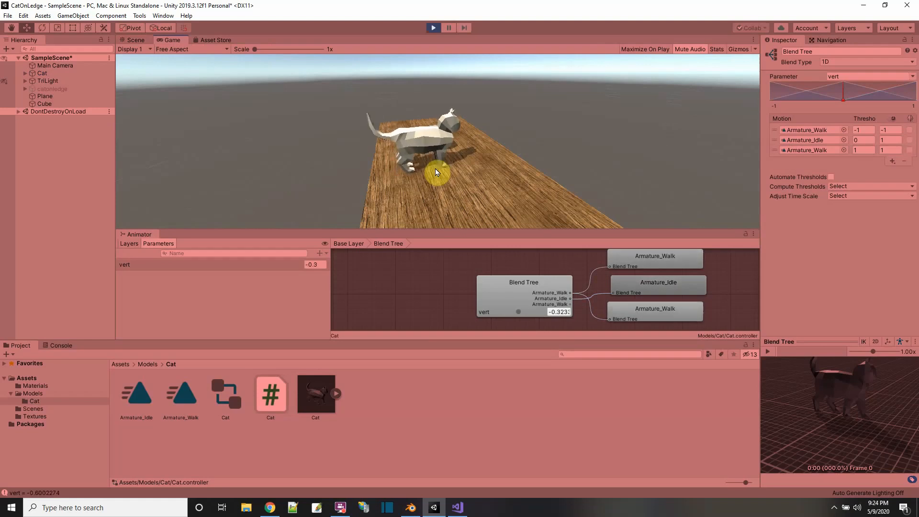
key(Down)
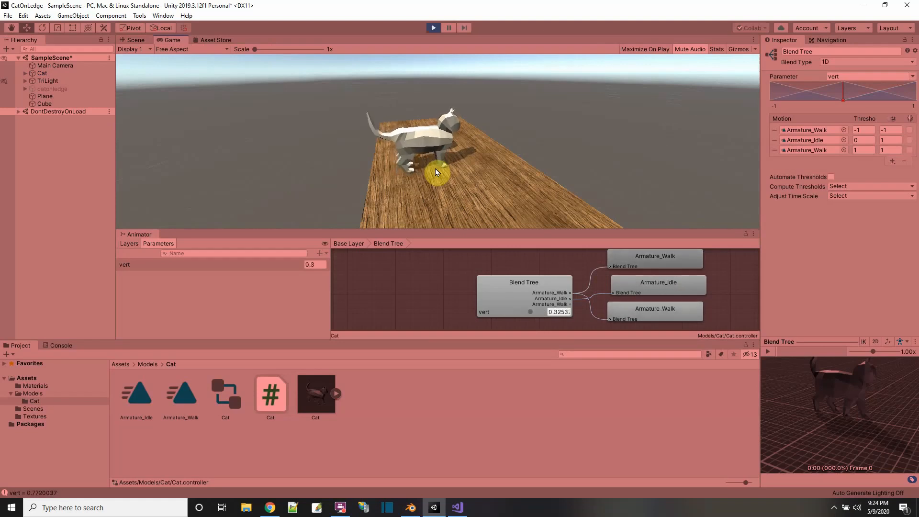